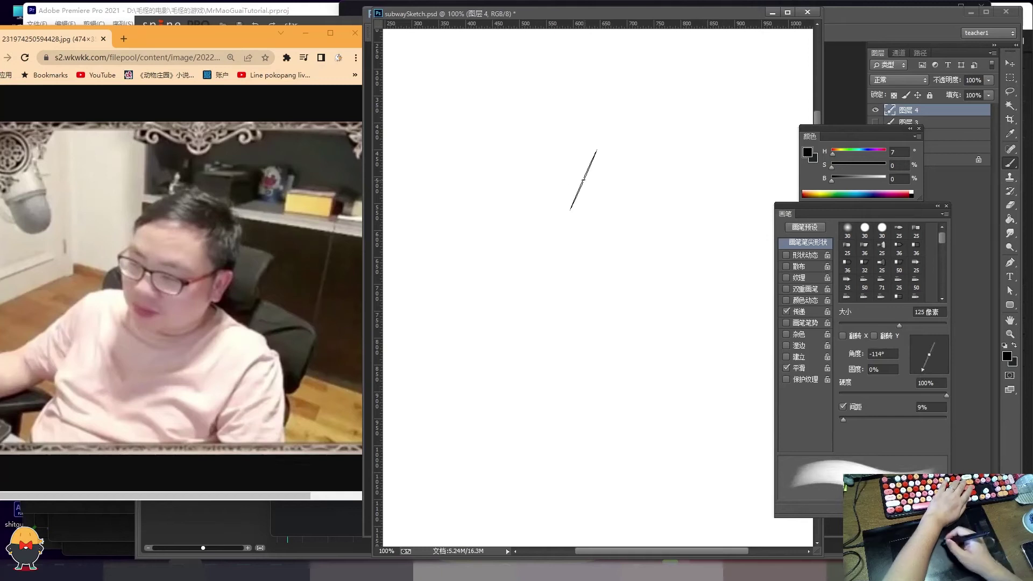
Step: Set a small angled brush tip and draw the vertical line of the face's left side
{"action": "key", "text": "bracketleft"}
{"action": "key", "text": "bracketleft"}
{"action": "key", "text": "bracketleft"}
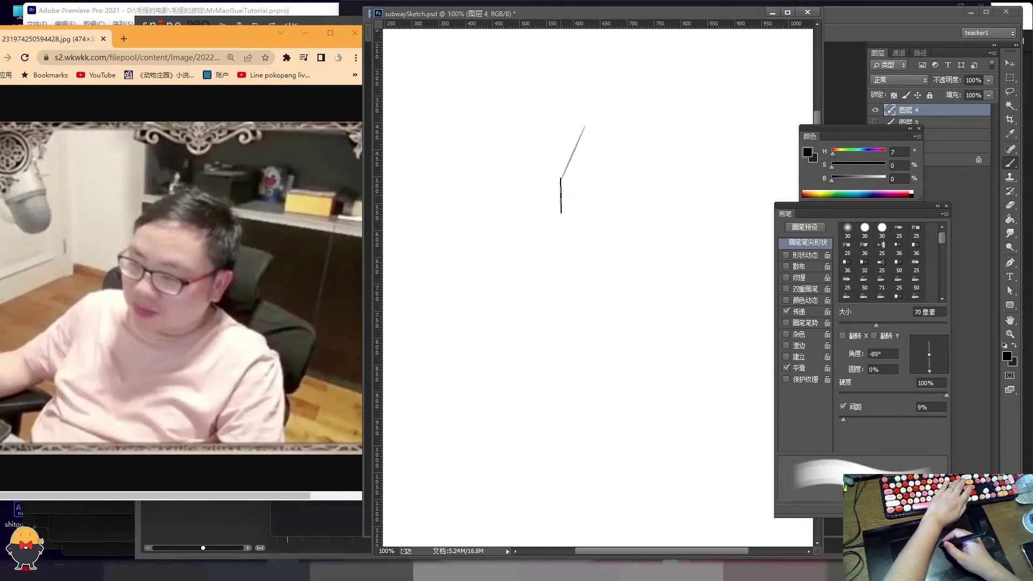
{"action": "left_click_drag", "start_coordinate": [932, 376], "coordinate": [927, 372]}
{"action": "key", "text": "bracketright"}
{"action": "key", "text": "bracketright"}
{"action": "key", "text": "bracketright"}
{"action": "key", "text": "bracketright"}
{"action": "key", "text": "bracketright"}
{"action": "key", "text": "bracketright"}
{"action": "key", "text": "bracketright"}
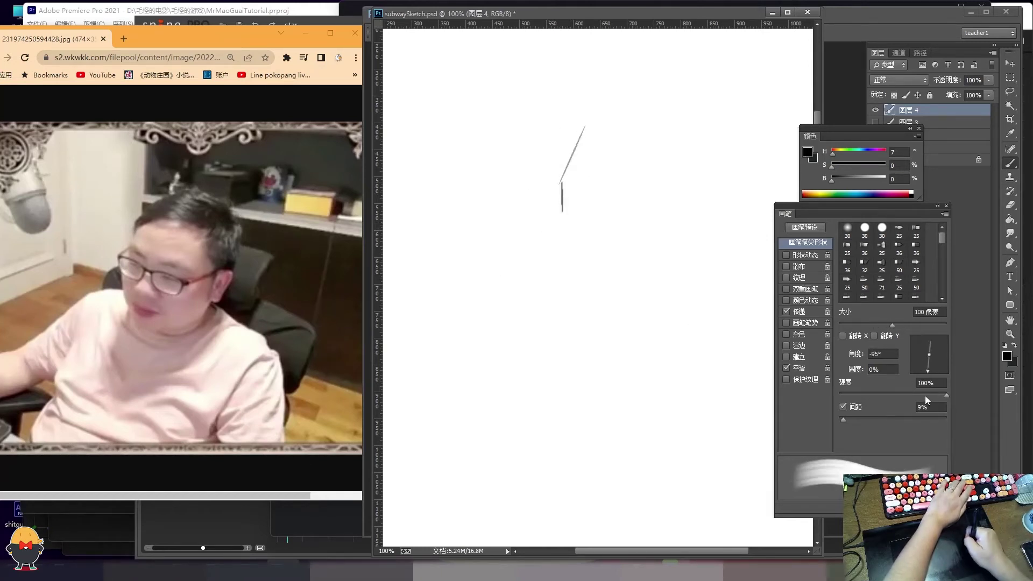
{"action": "left_click", "coordinate": [549, 261]}
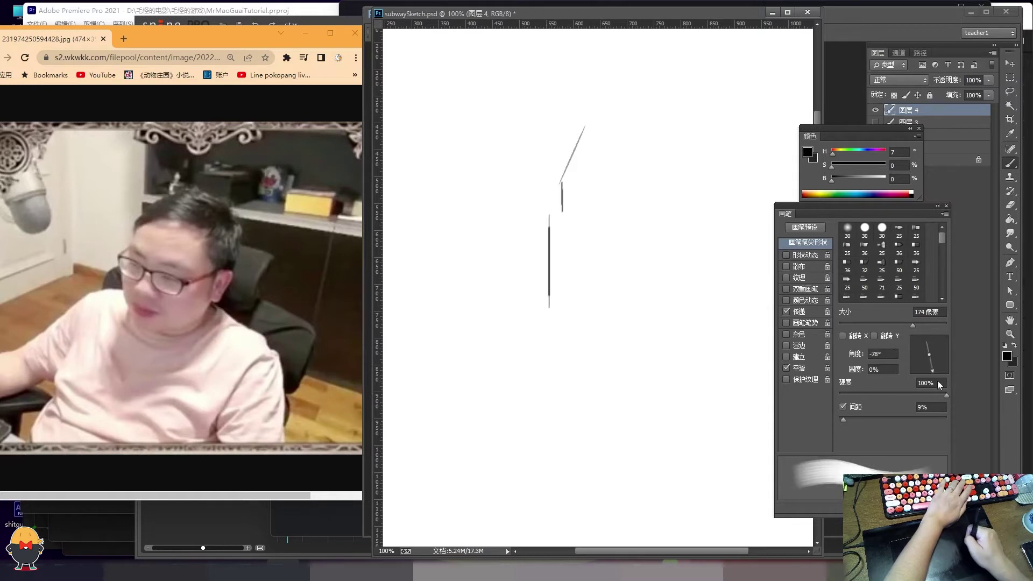
Step: Draw the jaw: a lower-left stroke, the bottom edge and a diagonal right corner
{"action": "key", "text": "bracketleft"}
{"action": "key", "text": "bracketleft"}
{"action": "left_click_drag", "start_coordinate": [938, 369], "coordinate": [913, 356]}
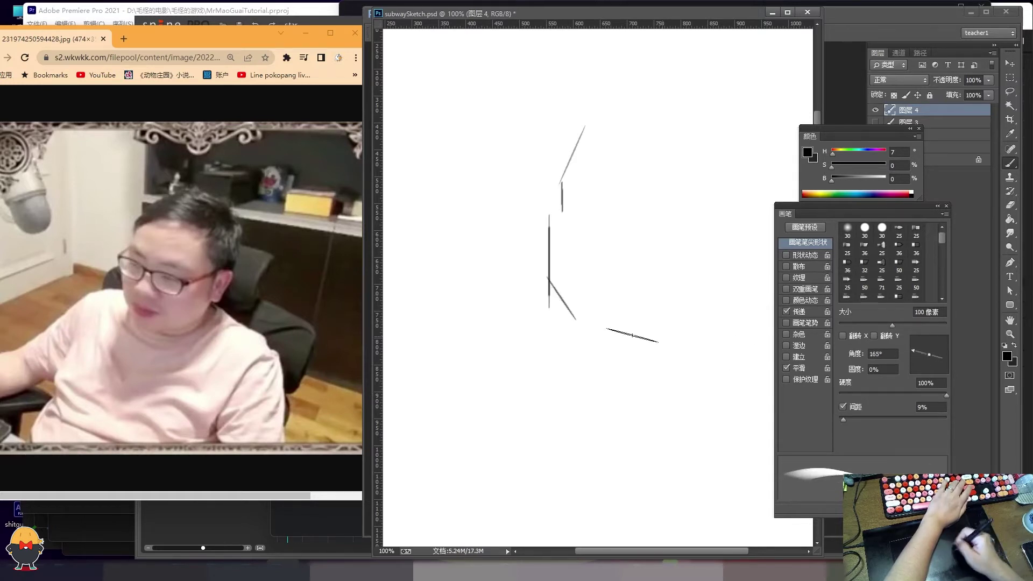
{"action": "left_click_drag", "start_coordinate": [624, 327], "coordinate": [560, 311]}
{"action": "key", "text": "bracketright"}
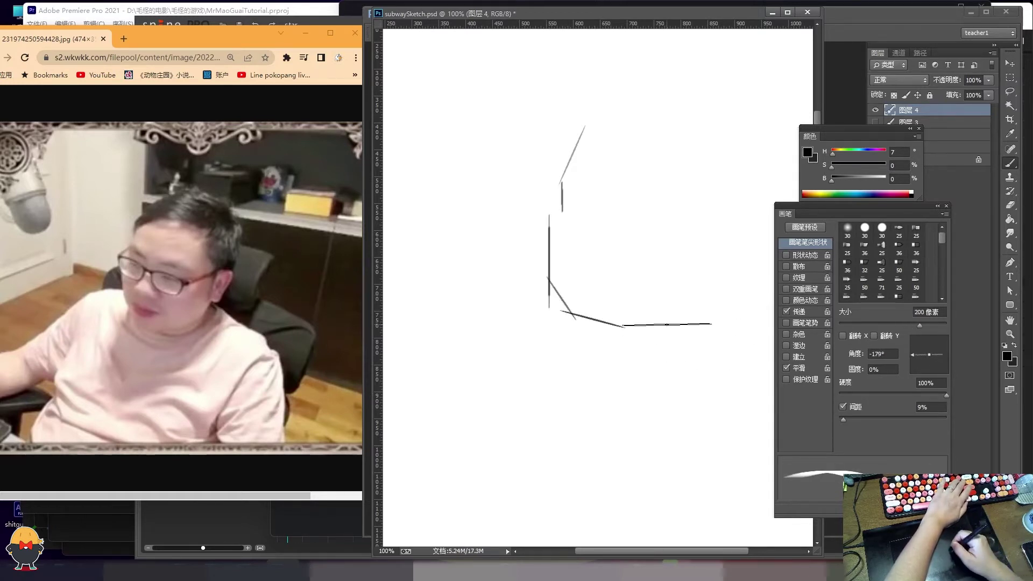
{"action": "left_click_drag", "start_coordinate": [624, 325], "coordinate": [713, 323]}
{"action": "left_click_drag", "start_coordinate": [913, 355], "coordinate": [916, 368]}
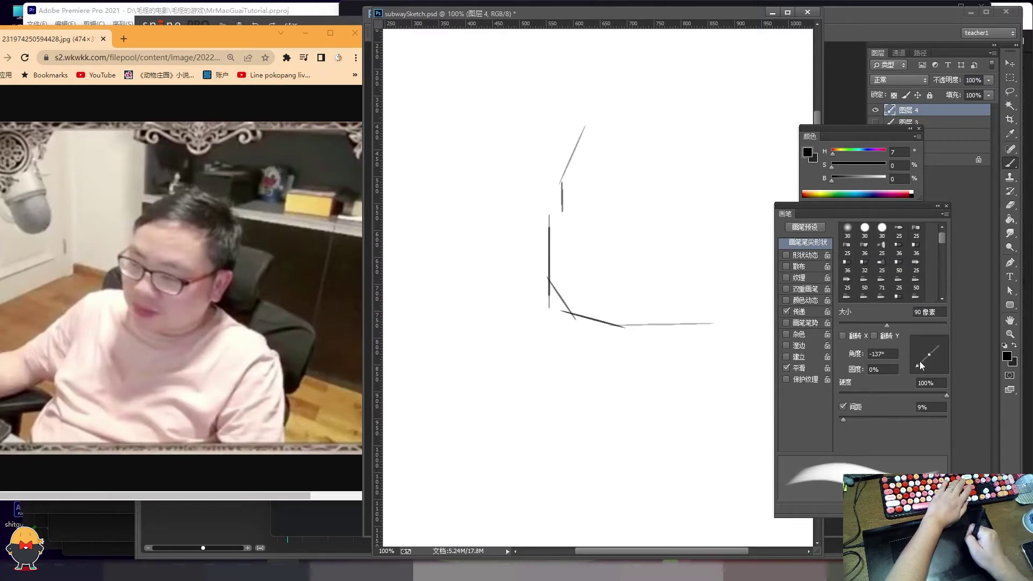
{"action": "left_click_drag", "start_coordinate": [709, 330], "coordinate": [733, 292]}
{"action": "left_click_drag", "start_coordinate": [918, 366], "coordinate": [943, 365]}
Step: Add a short brow line at upper left and two diagonal nose strokes
{"action": "key", "text": "bracketright"}
{"action": "key", "text": "bracketright"}
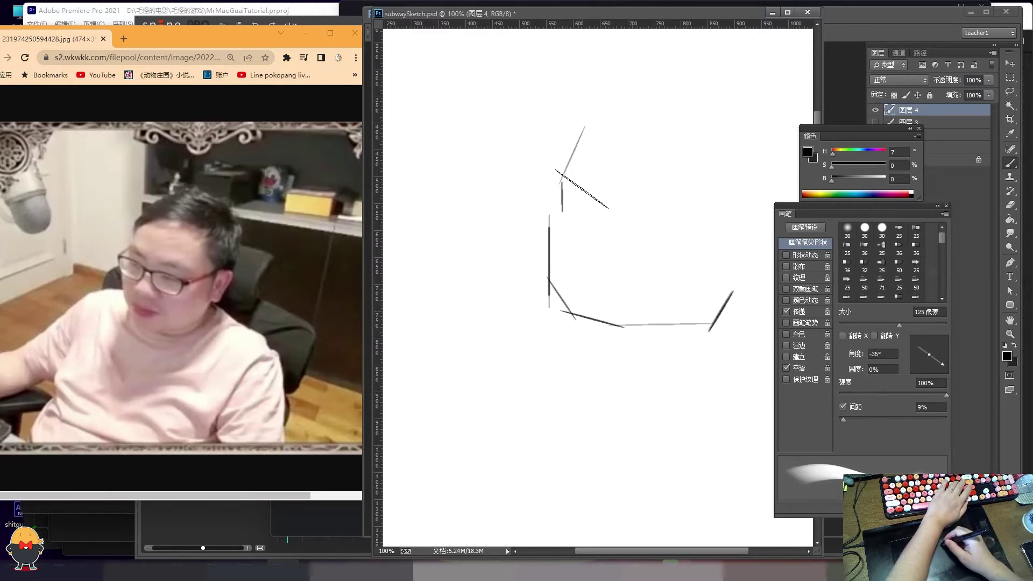
{"action": "key", "text": "bracketleft"}
{"action": "key", "text": "bracketleft"}
{"action": "key", "text": "bracketleft"}
{"action": "left_click_drag", "start_coordinate": [561, 182], "coordinate": [600, 196]}
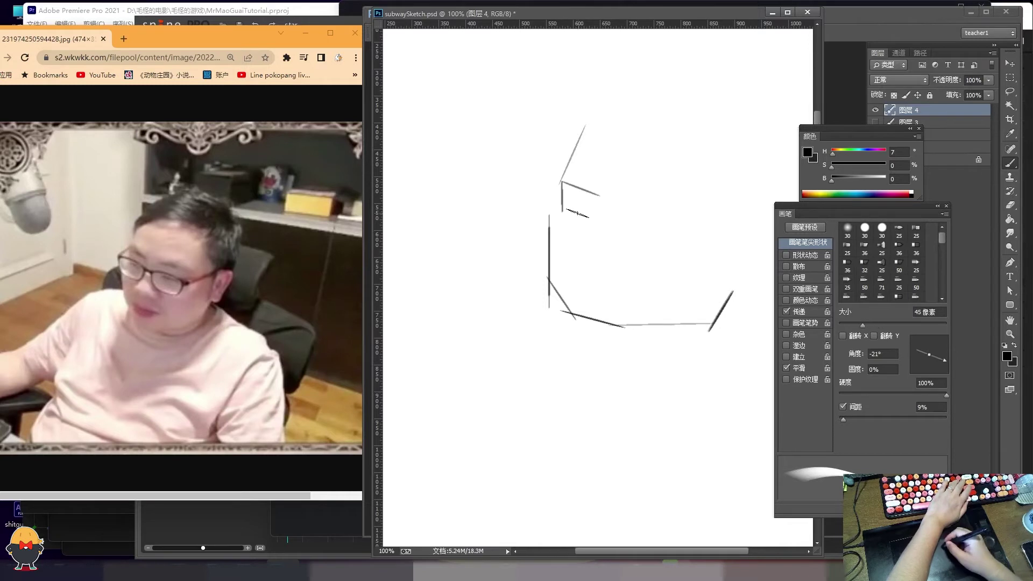
{"action": "mouse_move", "coordinate": [943, 359]}
{"action": "left_mouse_down"}
{"action": "mouse_move", "coordinate": [913, 351]}
{"action": "mouse_move", "coordinate": [899, 379]}
{"action": "mouse_move", "coordinate": [934, 370]}
{"action": "mouse_move", "coordinate": [913, 356]}
{"action": "mouse_move", "coordinate": [954, 371]}
{"action": "mouse_move", "coordinate": [912, 353]}
{"action": "left_mouse_up"}
{"action": "key", "text": "bracketright"}
{"action": "key", "text": "bracketright"}
{"action": "key", "text": "bracketright"}
{"action": "key", "text": "bracketright"}
{"action": "left_click", "coordinate": [588, 228]}
{"action": "key", "text": "bracketleft"}
{"action": "key", "text": "bracketleft"}
{"action": "left_click", "coordinate": [630, 243]}
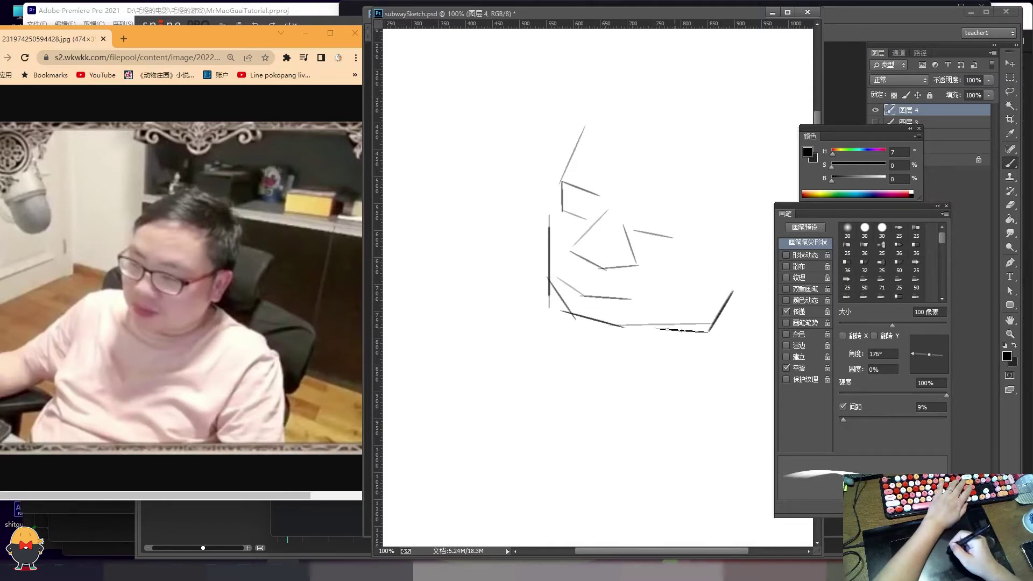
Step: Sketch the top of the head, its dark top-right edge and a faint right-side face line
{"action": "key", "text": "bracketright"}
{"action": "key", "text": "bracketright"}
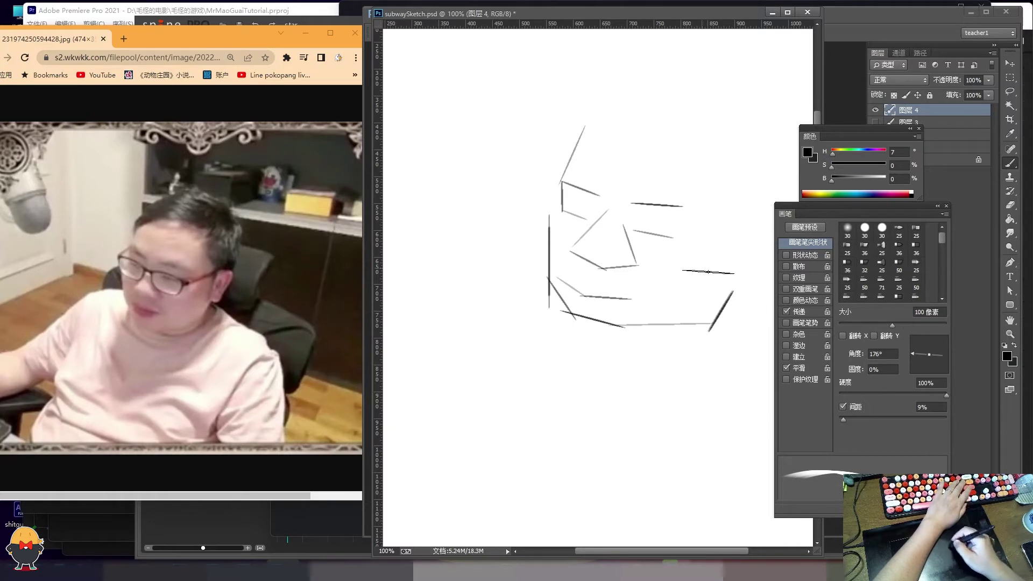
{"action": "mouse_move", "coordinate": [913, 354]}
{"action": "left_mouse_down"}
{"action": "mouse_move", "coordinate": [935, 371]}
{"action": "mouse_move", "coordinate": [945, 351]}
{"action": "left_mouse_up"}
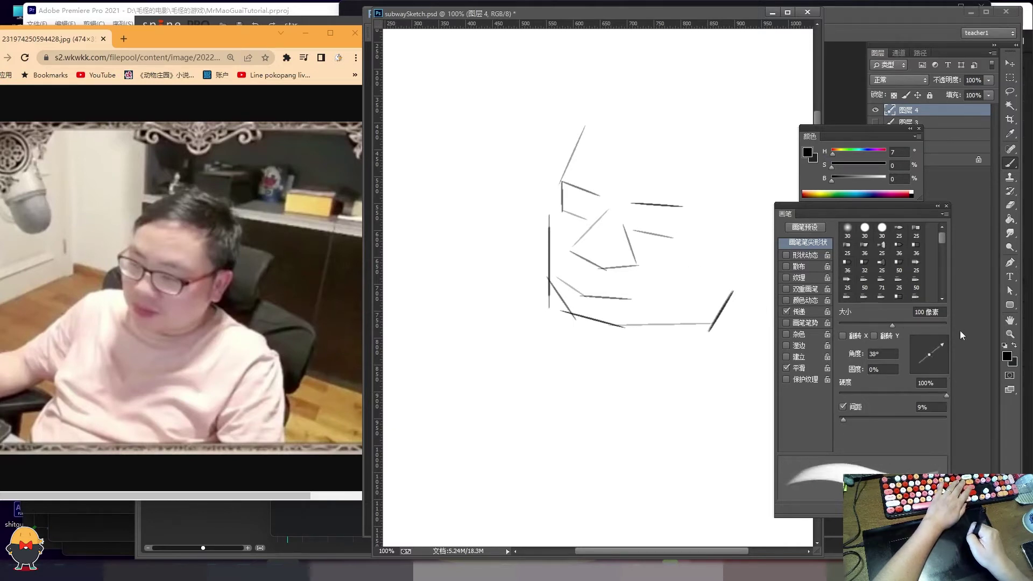
{"action": "left_click_drag", "start_coordinate": [584, 131], "coordinate": [677, 114]}
{"action": "key", "text": "bracketright"}
{"action": "key", "text": "bracketright"}
{"action": "key", "text": "bracketright"}
{"action": "left_click_drag", "start_coordinate": [939, 352], "coordinate": [933, 372]}
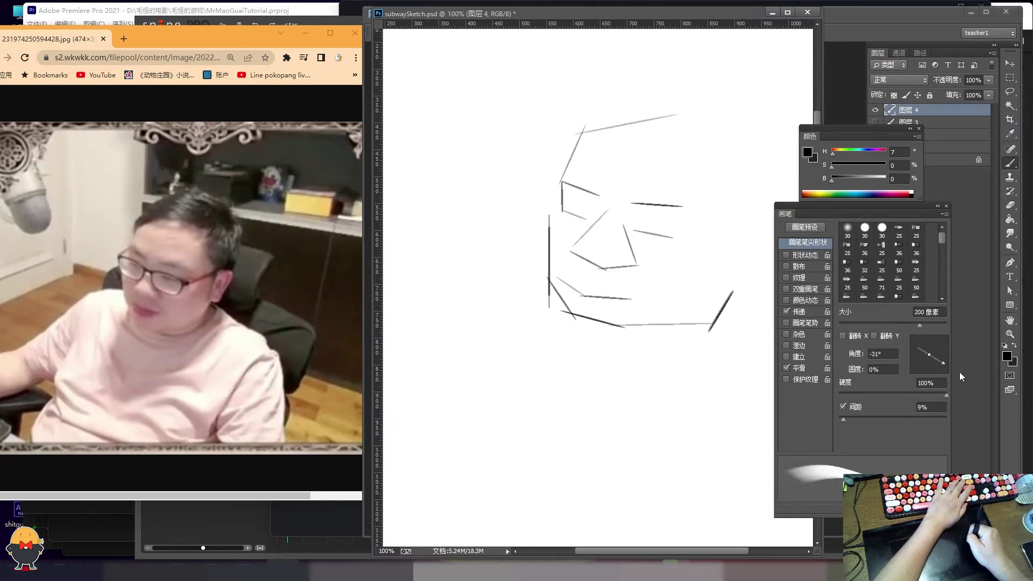
{"action": "key", "text": "bracketleft"}
{"action": "key", "text": "bracketleft"}
{"action": "left_click_drag", "start_coordinate": [674, 111], "coordinate": [743, 147]}
{"action": "left_click_drag", "start_coordinate": [932, 371], "coordinate": [923, 371]}
{"action": "left_click_drag", "start_coordinate": [751, 151], "coordinate": [755, 254]}
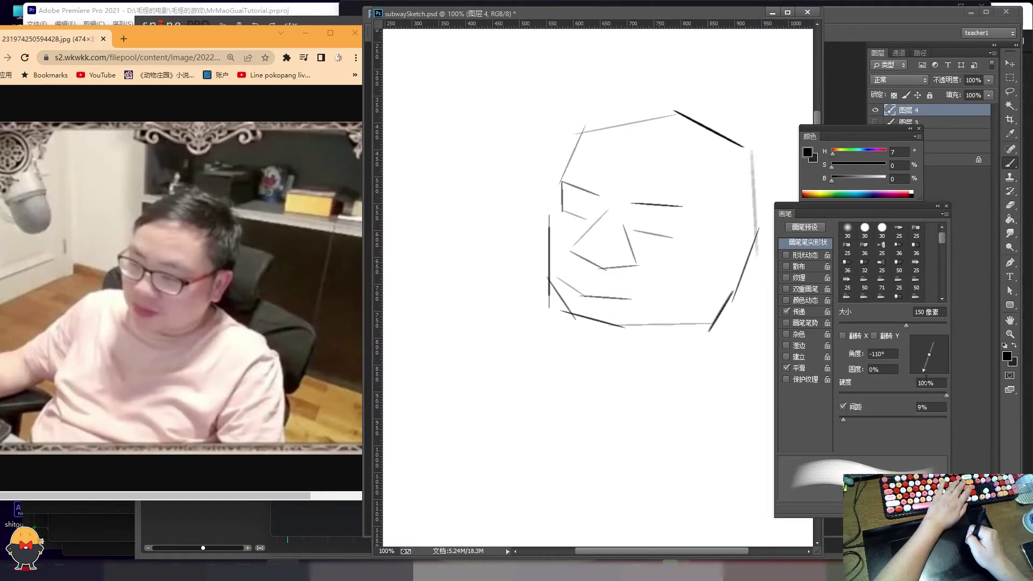
Step: Start the left shoulder with a horizontal stroke beside the face
{"action": "key", "text": "bracketleft"}
{"action": "left_click_drag", "start_coordinate": [489, 254], "coordinate": [554, 254]}
{"action": "mouse_move", "coordinate": [922, 370]}
{"action": "left_mouse_down"}
{"action": "mouse_move", "coordinate": [905, 381]}
{"action": "mouse_move", "coordinate": [915, 377]}
{"action": "left_mouse_up"}
{"action": "key", "text": "bracketright"}
{"action": "key", "text": "bracketright"}
{"action": "key", "text": "bracketright"}
Step: Redraw the left shoulder line flatter and add grey shoulder lines at the right edge
{"action": "left_click", "coordinate": [455, 300]}
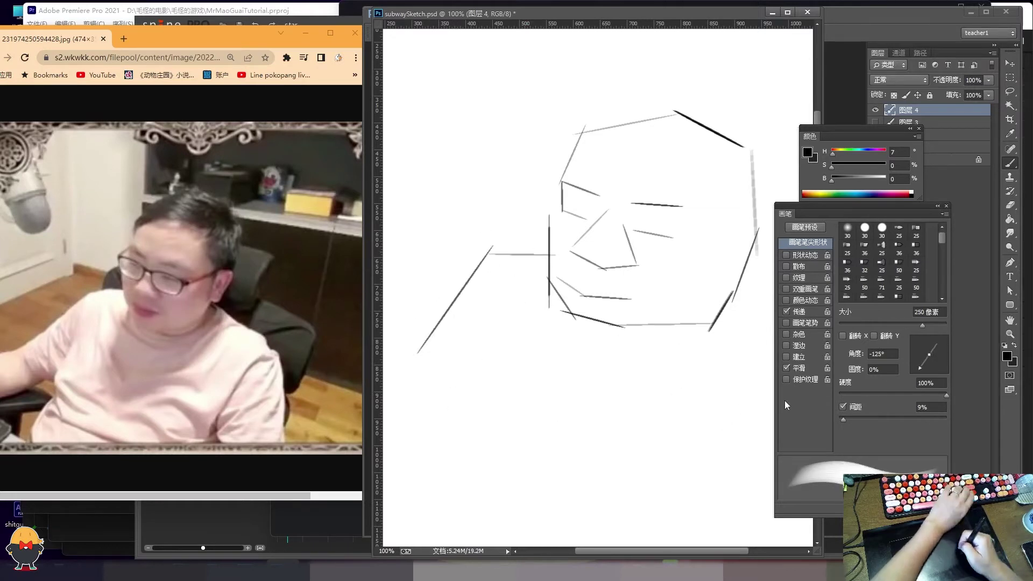
{"action": "key", "text": "ctrl+z"}
{"action": "left_click_drag", "start_coordinate": [499, 251], "coordinate": [397, 335]}
{"action": "left_click_drag", "start_coordinate": [920, 368], "coordinate": [938, 367]}
{"action": "left_click_drag", "start_coordinate": [791, 214], "coordinate": [853, 220]}
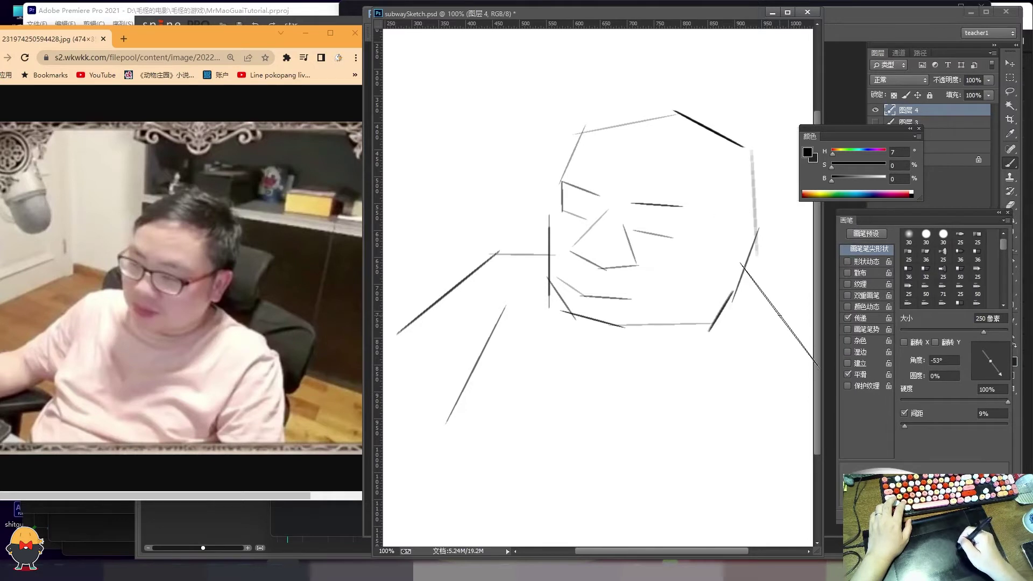
{"action": "left_click_drag", "start_coordinate": [984, 356], "coordinate": [975, 351]}
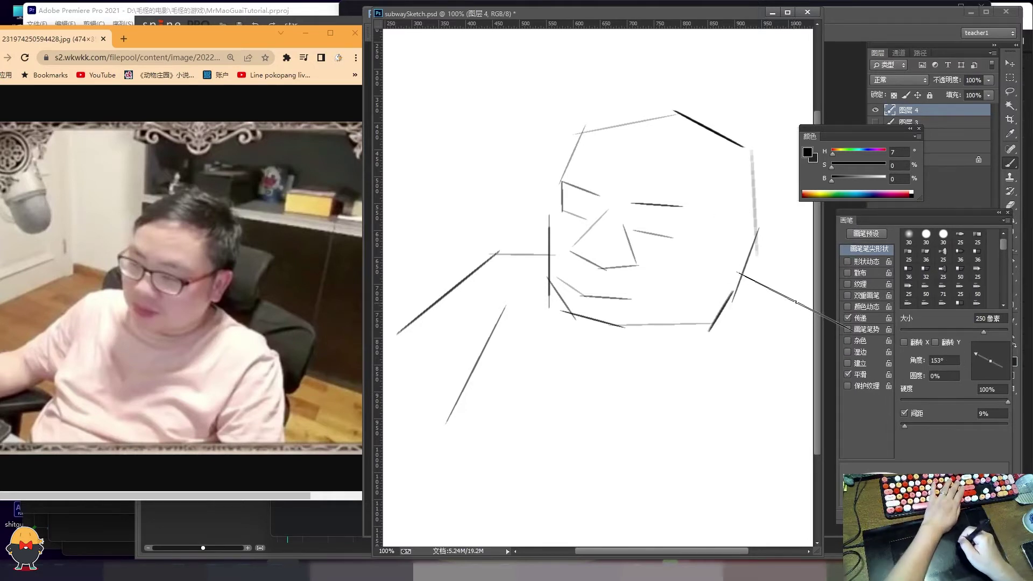
{"action": "left_click", "coordinate": [796, 302]}
Step: Draw a line across the forehead with a finer, re-angled brush tip
{"action": "key", "text": "bracketleft"}
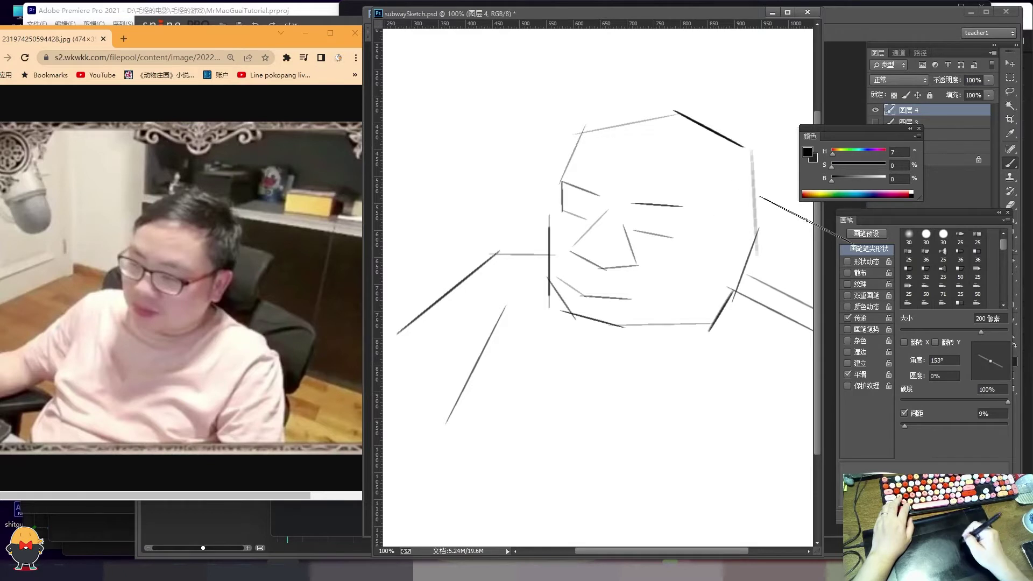
{"action": "left_click", "coordinate": [624, 139]}
{"action": "left_click_drag", "start_coordinate": [974, 362], "coordinate": [1005, 367]}
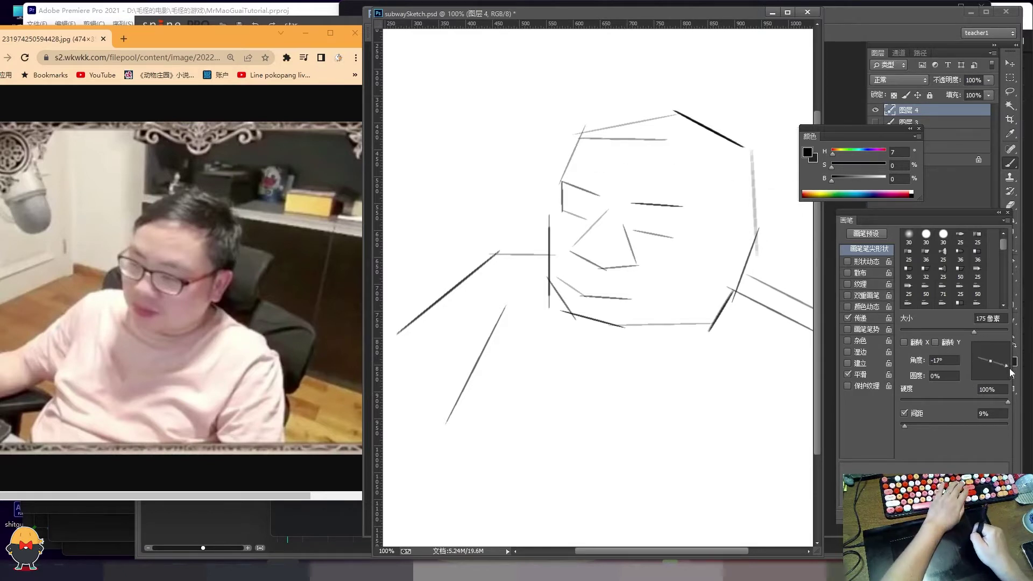
{"action": "left_click", "coordinate": [993, 376]}
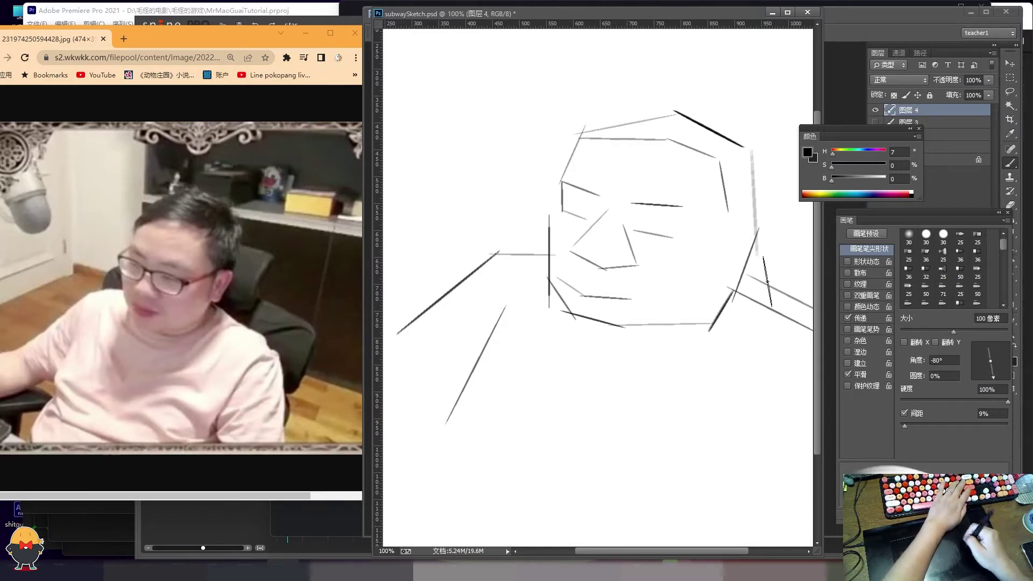
{"action": "left_click", "coordinate": [986, 377]}
{"action": "left_click", "coordinate": [980, 373]}
{"action": "key", "text": "bracketleft"}
{"action": "key", "text": "bracketleft"}
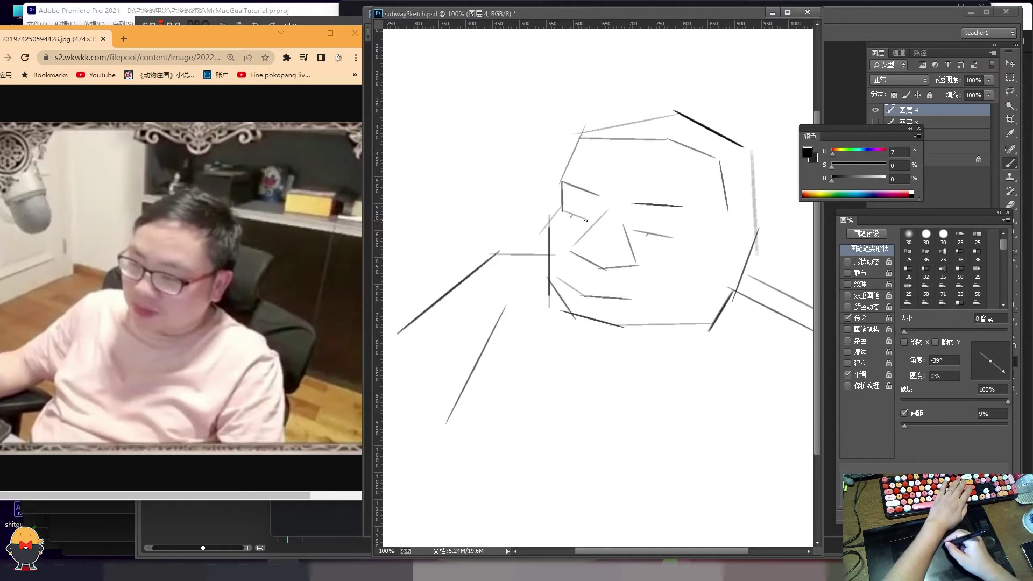
{"action": "key", "text": "bracketleft"}
{"action": "key", "text": "bracketleft"}
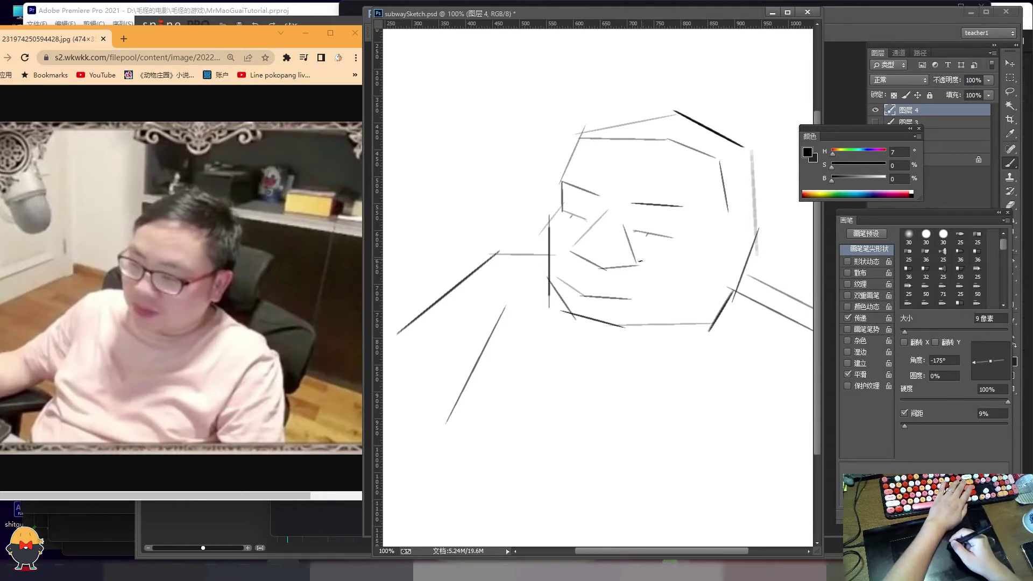
{"action": "key", "text": "bracketright"}
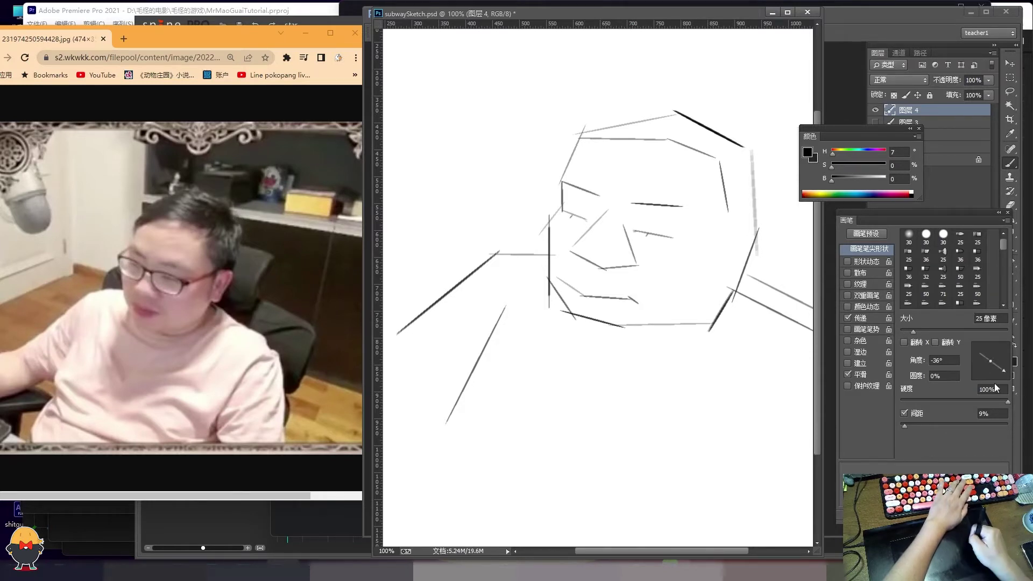
Step: Redo the face's left side as a thin grey line, erase the nose stroke, and select the layer below
{"action": "key", "text": "ctrl+z"}
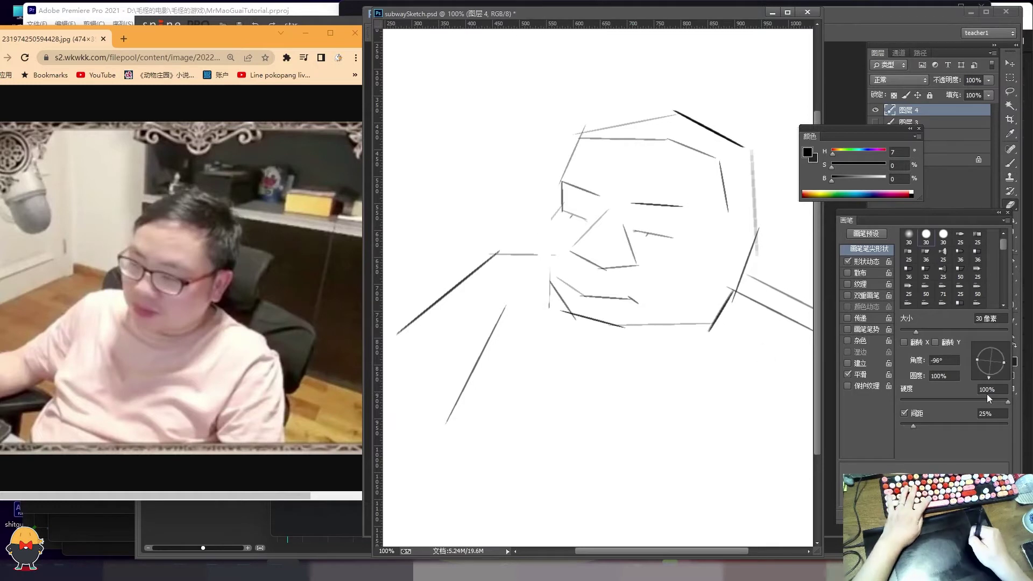
{"action": "left_click", "coordinate": [977, 367]}
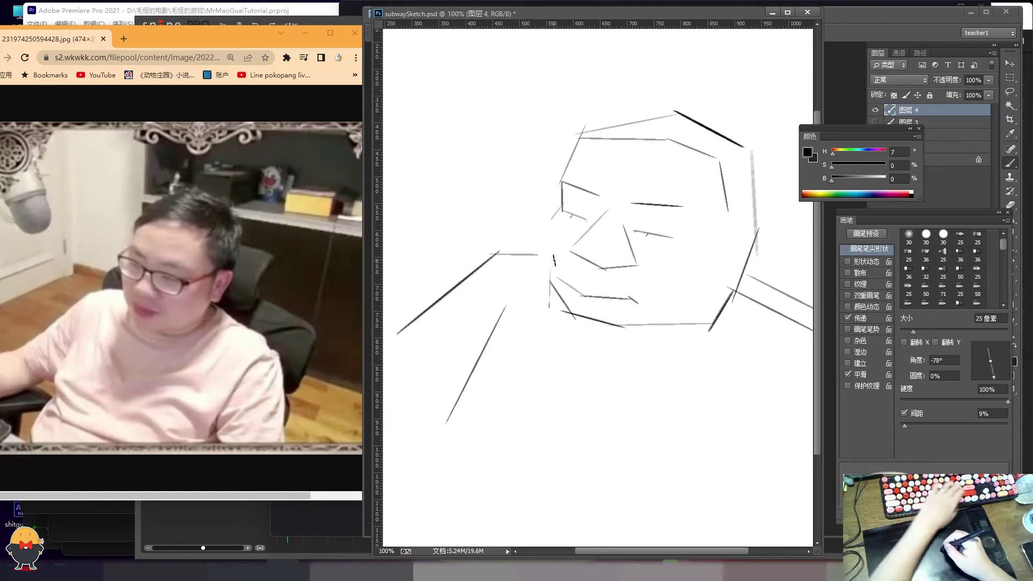
{"action": "key", "text": "bracketright"}
{"action": "key", "text": "bracketright"}
{"action": "key", "text": "bracketright"}
{"action": "key", "text": "bracketright"}
{"action": "key", "text": "bracketright"}
{"action": "key", "text": "bracketright"}
{"action": "left_click", "coordinate": [545, 266]}
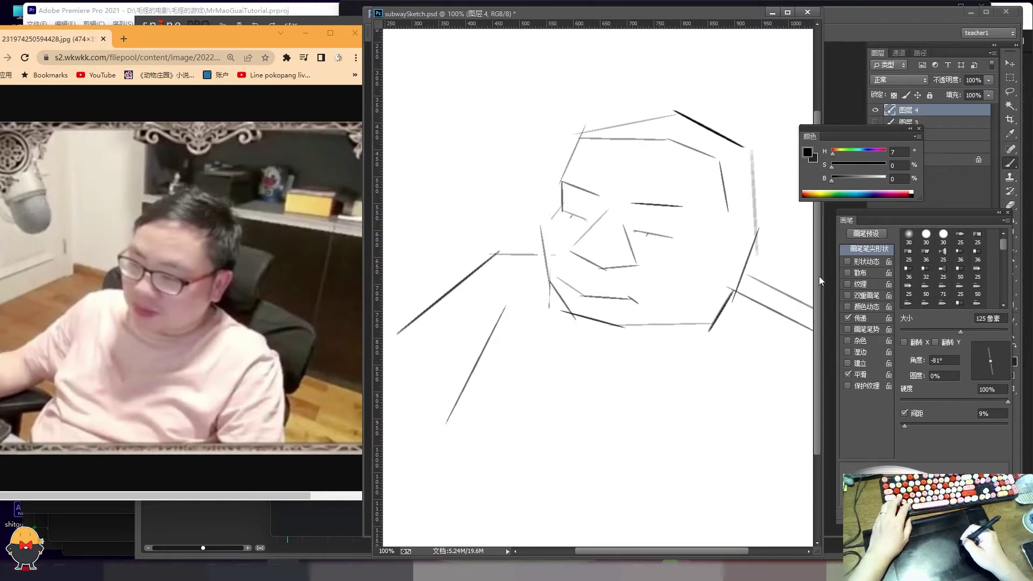
{"action": "key", "text": "e"}
{"action": "left_click_drag", "start_coordinate": [584, 253], "coordinate": [602, 269]}
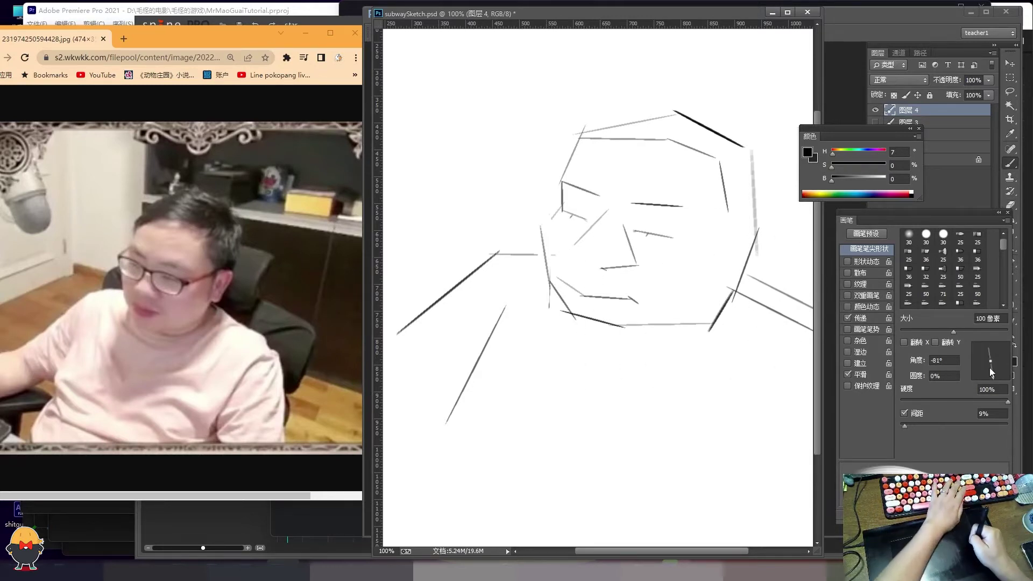
{"action": "left_click_drag", "start_coordinate": [991, 371], "coordinate": [1009, 373]}
{"action": "key", "text": "bracketleft"}
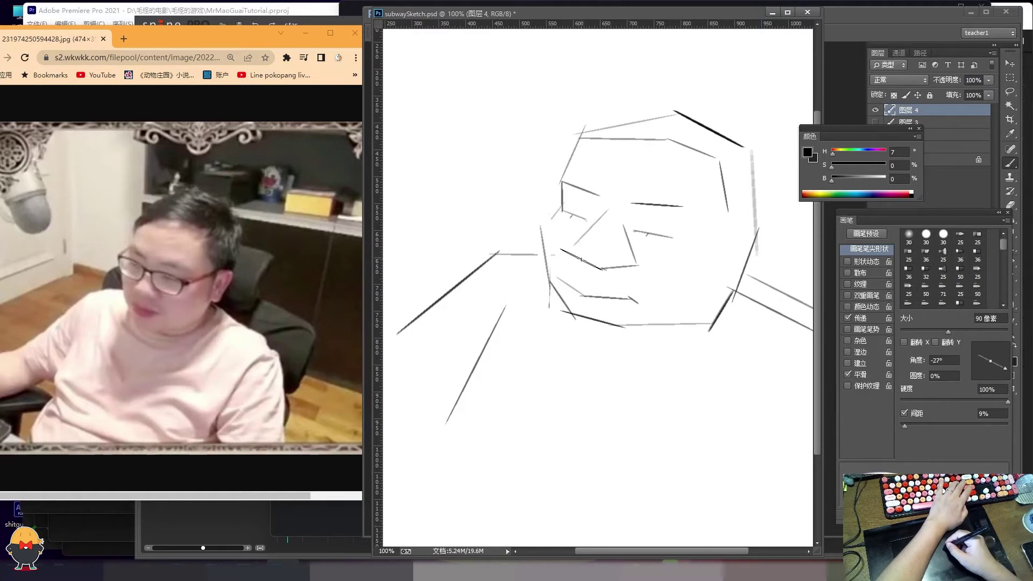
{"action": "key", "text": "alt+bracketleft"}
Step: Add a new layer and paint a pale pink skin tone across the face and left cheek
{"action": "key", "text": "ctrl+shift+alt+n"}
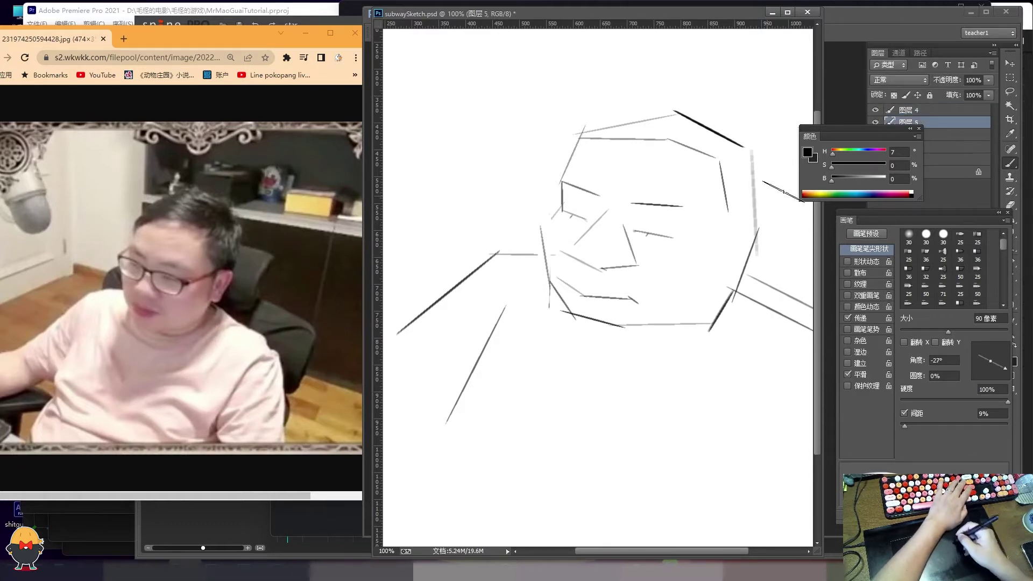
{"action": "key", "text": "bracketright"}
{"action": "key", "text": "bracketright"}
{"action": "key", "text": "bracketright"}
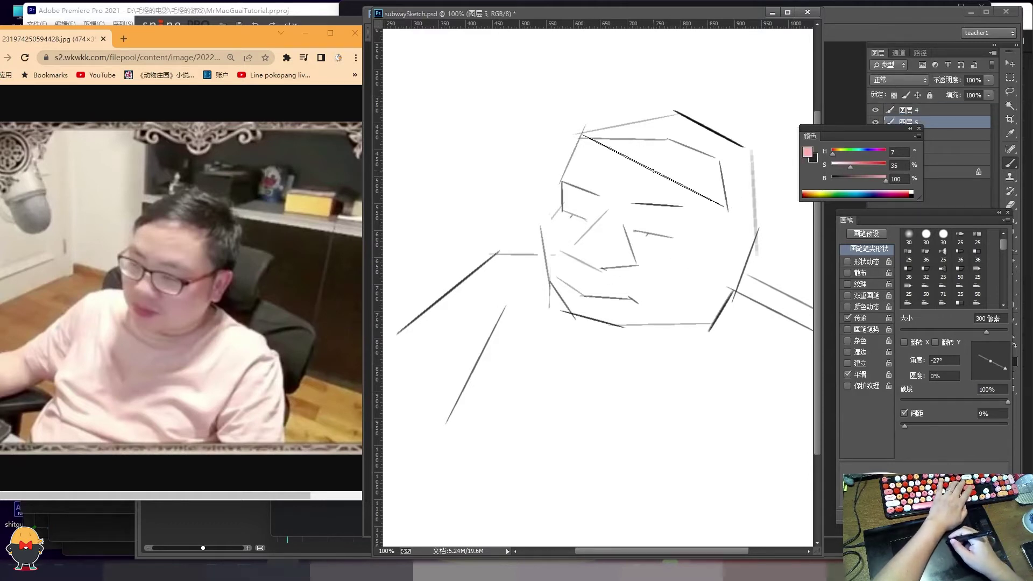
{"action": "left_click_drag", "start_coordinate": [567, 162], "coordinate": [709, 230]}
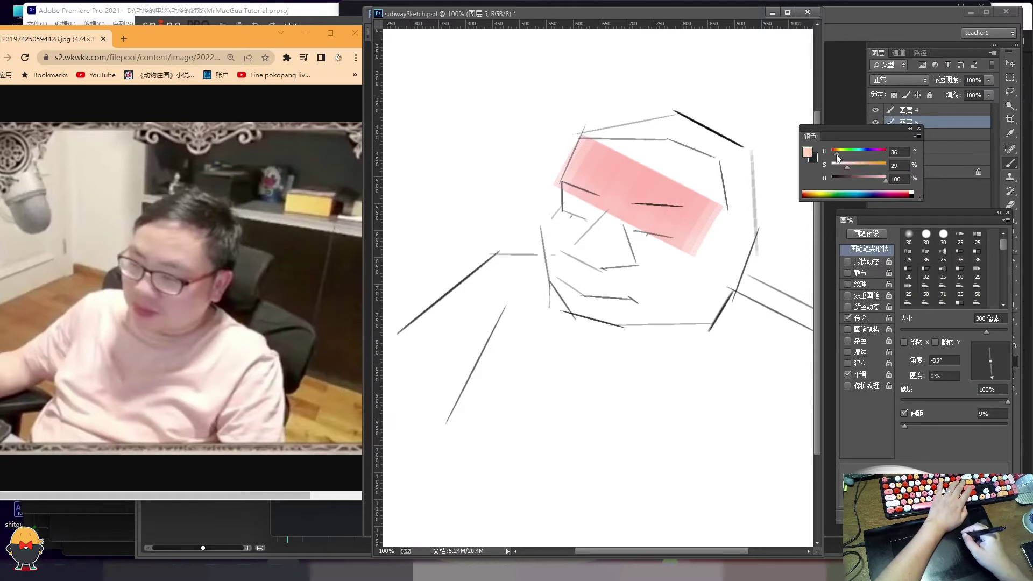
{"action": "left_click_drag", "start_coordinate": [837, 157], "coordinate": [832, 156]}
{"action": "key", "text": "bracketleft"}
{"action": "key", "text": "bracketleft"}
{"action": "key", "text": "bracketleft"}
{"action": "mouse_move", "coordinate": [548, 262]}
{"action": "left_mouse_down"}
{"action": "mouse_move", "coordinate": [595, 230]}
{"action": "mouse_move", "coordinate": [634, 313]}
{"action": "mouse_move", "coordinate": [699, 226]}
{"action": "mouse_move", "coordinate": [602, 171]}
{"action": "mouse_move", "coordinate": [740, 269]}
{"action": "left_mouse_up"}
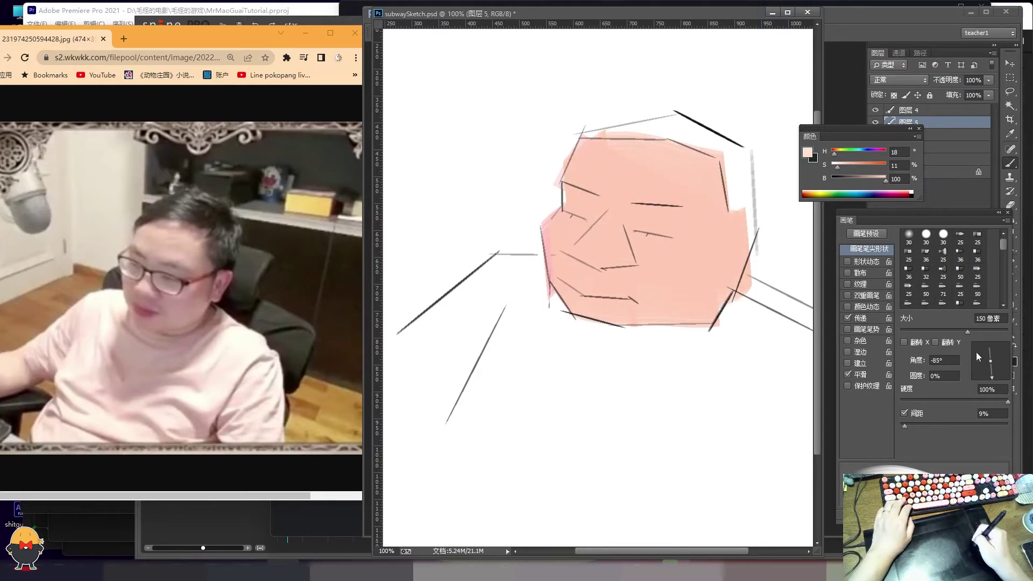
{"action": "left_click_drag", "start_coordinate": [992, 379], "coordinate": [996, 384]}
{"action": "left_click_drag", "start_coordinate": [837, 168], "coordinate": [842, 168]}
{"action": "key", "text": "bracketleft"}
{"action": "key", "text": "bracketleft"}
{"action": "key", "text": "bracketleft"}
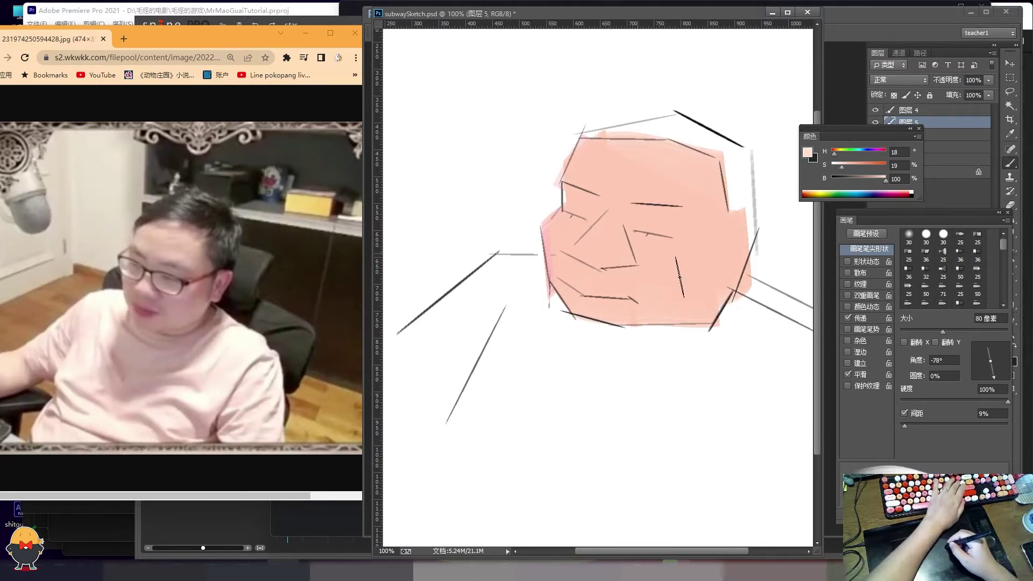
Step: Paint lighter pink highlights on the nose and, with a 180° tip, across the forehead
{"action": "left_click_drag", "start_coordinate": [993, 374], "coordinate": [976, 382]}
{"action": "left_click_drag", "start_coordinate": [584, 237], "coordinate": [622, 246]}
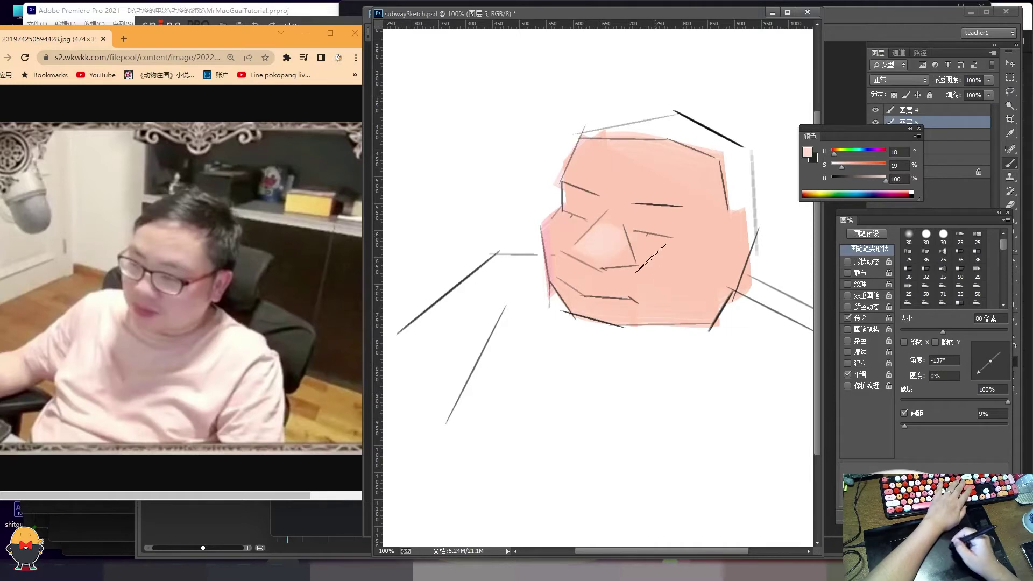
{"action": "key", "text": "bracketleft"}
{"action": "key", "text": "bracketleft"}
{"action": "double_click", "coordinate": [936, 361]}
{"action": "type", "text": "180"}
{"action": "key", "text": "Return"}
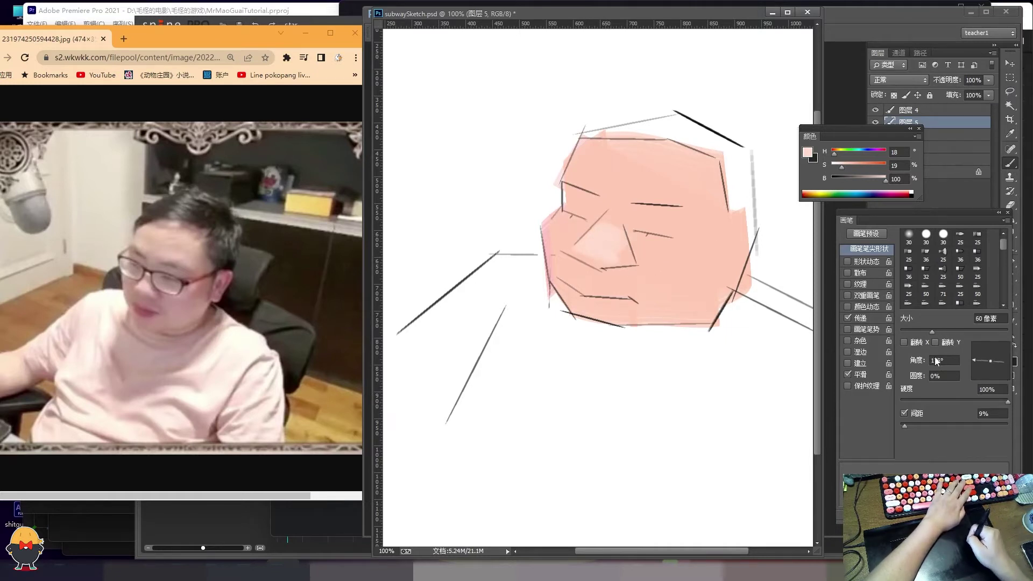
{"action": "key", "text": "bracketright"}
{"action": "key", "text": "bracketright"}
{"action": "key", "text": "bracketright"}
{"action": "left_click_drag", "start_coordinate": [977, 360], "coordinate": [1004, 369]}
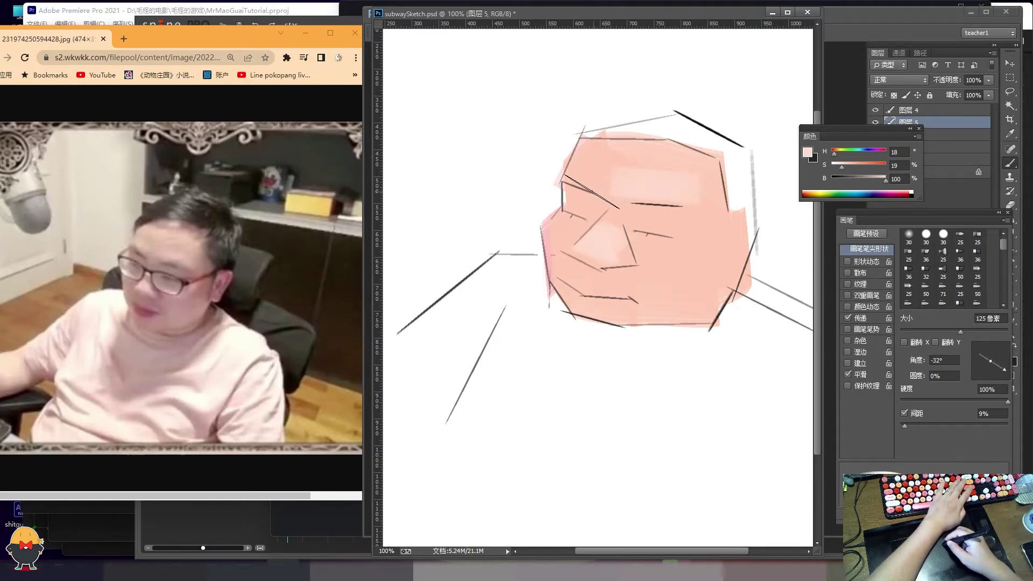
{"action": "key", "text": "bracketleft"}
{"action": "key", "text": "bracketleft"}
{"action": "key", "text": "bracketleft"}
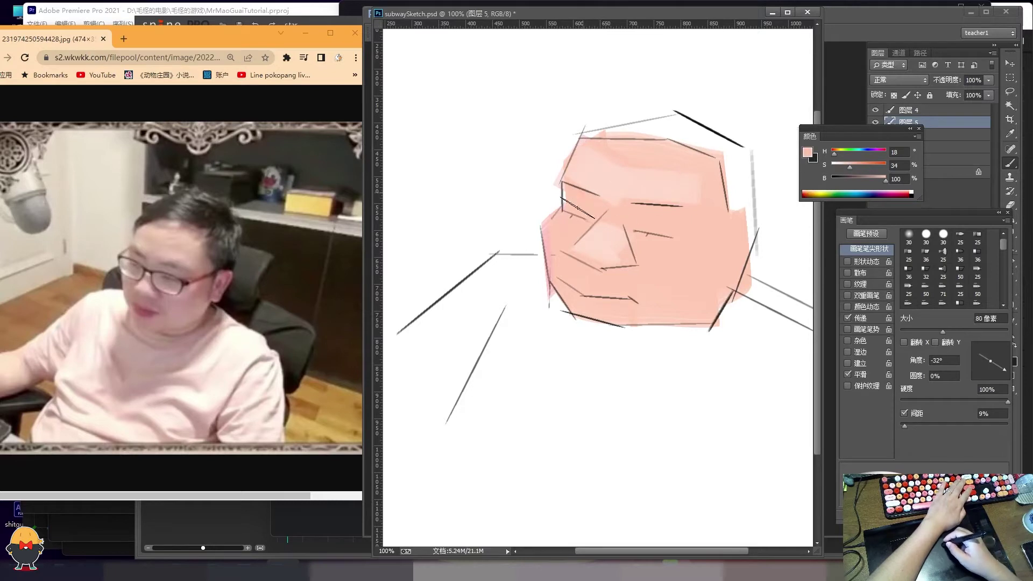
{"action": "key", "text": "shift+Right"}
{"action": "key", "text": "shift+Right"}
{"action": "key", "text": "shift+Right"}
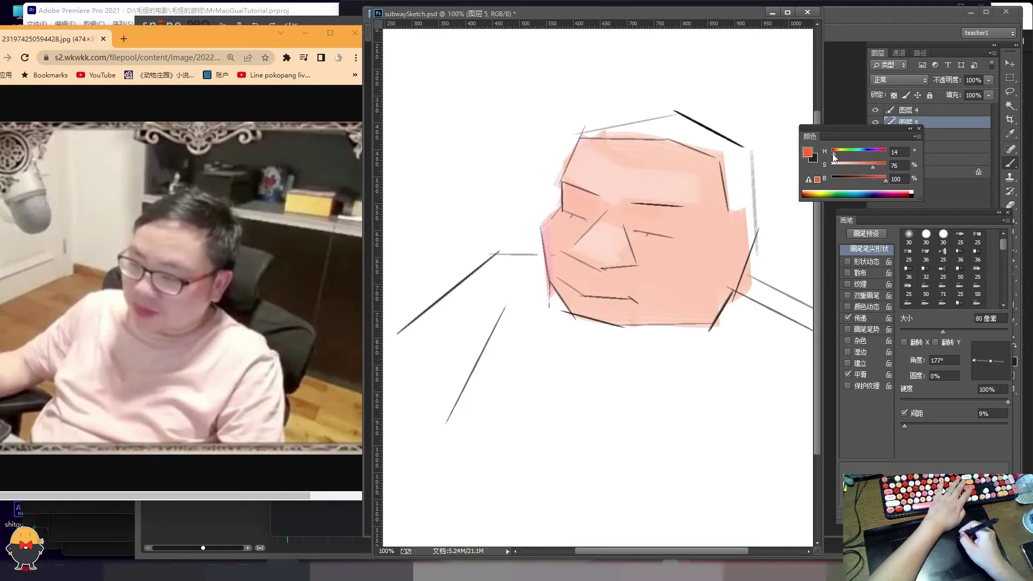
Step: Choose a true red and paint angular lips below the nose, undoing a too-pink first stroke
{"action": "left_click_drag", "start_coordinate": [973, 360], "coordinate": [1004, 371]}
{"action": "left_click", "coordinate": [887, 152]}
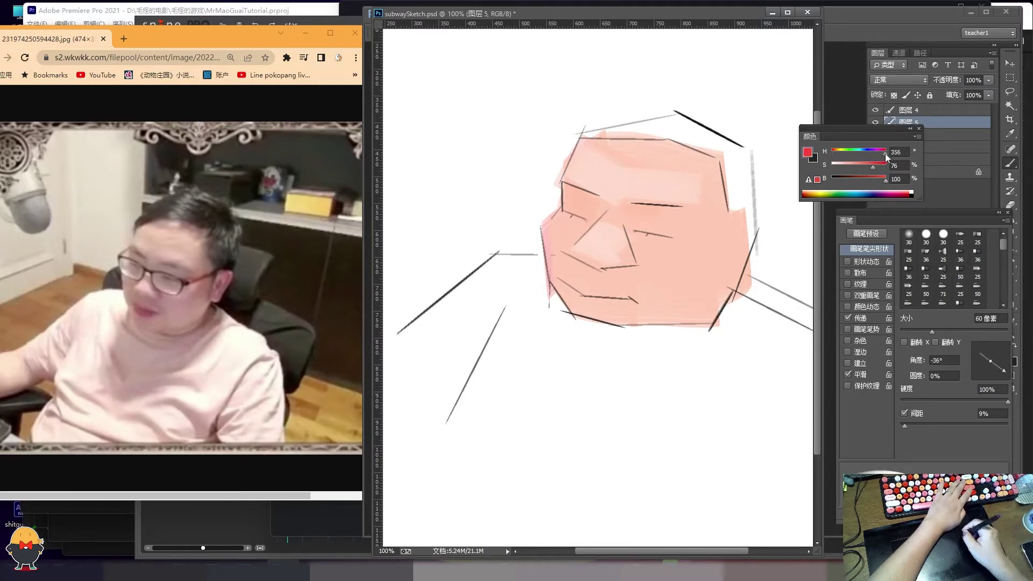
{"action": "left_click_drag", "start_coordinate": [559, 276], "coordinate": [590, 294]}
{"action": "key", "text": "ctrl+z"}
{"action": "left_click", "coordinate": [834, 153]}
{"action": "key", "text": "Right"}
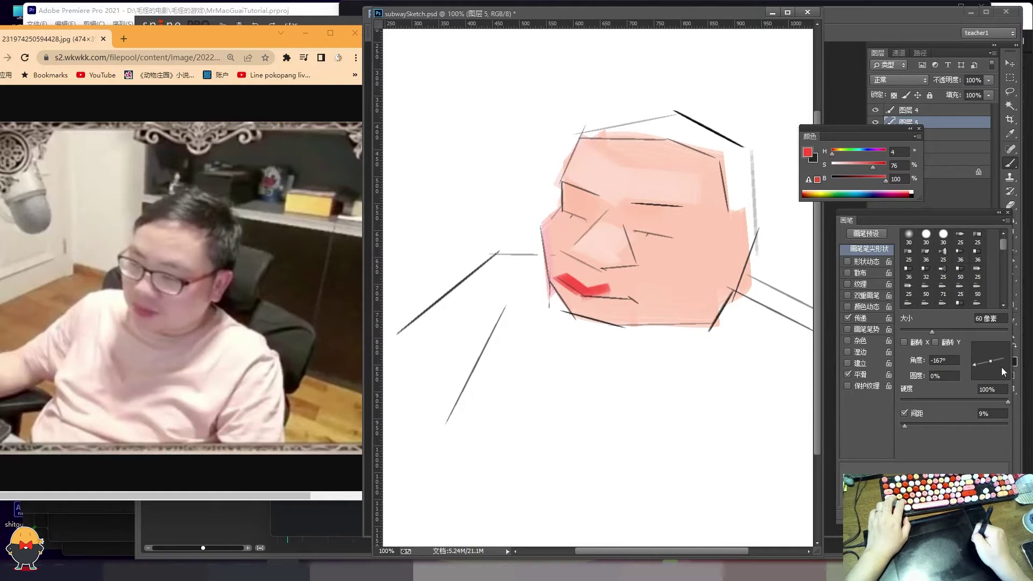
{"action": "left_click", "coordinate": [1004, 370]}
{"action": "left_click", "coordinate": [877, 154]}
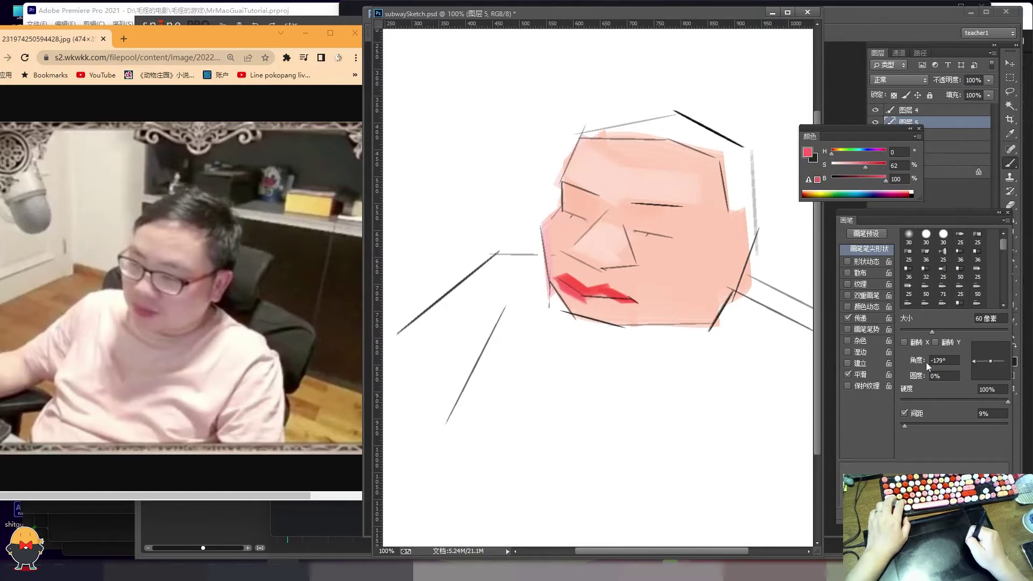
{"action": "key", "text": "bracketright"}
{"action": "key", "text": "bracketright"}
{"action": "key", "text": "bracketright"}
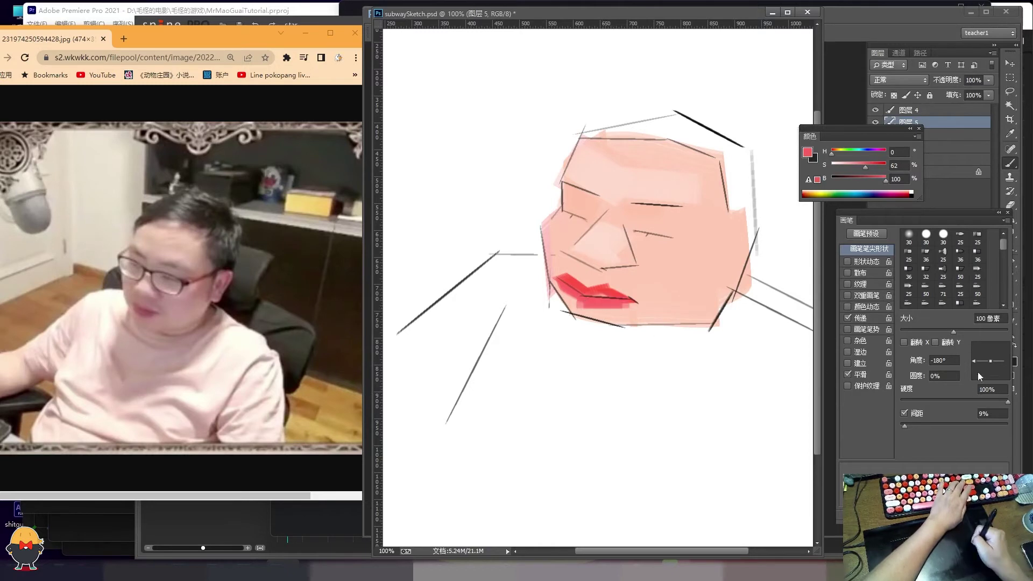
{"action": "key", "text": "bracketleft"}
{"action": "key", "text": "bracketleft"}
{"action": "key", "text": "bracketleft"}
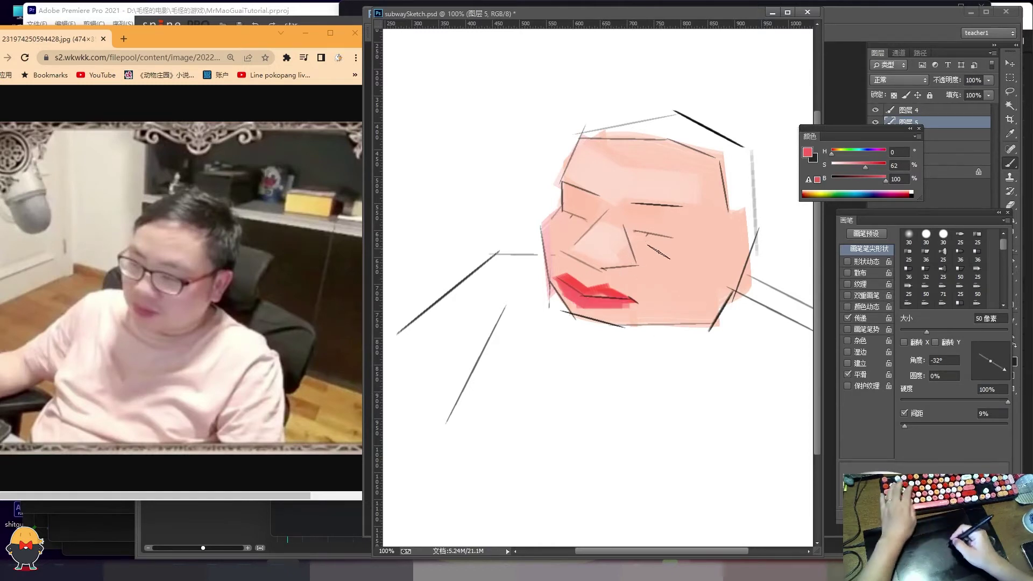
{"action": "left_click", "coordinate": [610, 265], "text": "alt"}
Step: Paint a deeper, more saturated pink shadow beneath the nose
{"action": "key", "text": "bracketright"}
{"action": "key", "text": "bracketright"}
{"action": "key", "text": "bracketright"}
{"action": "left_click", "coordinate": [857, 167]}
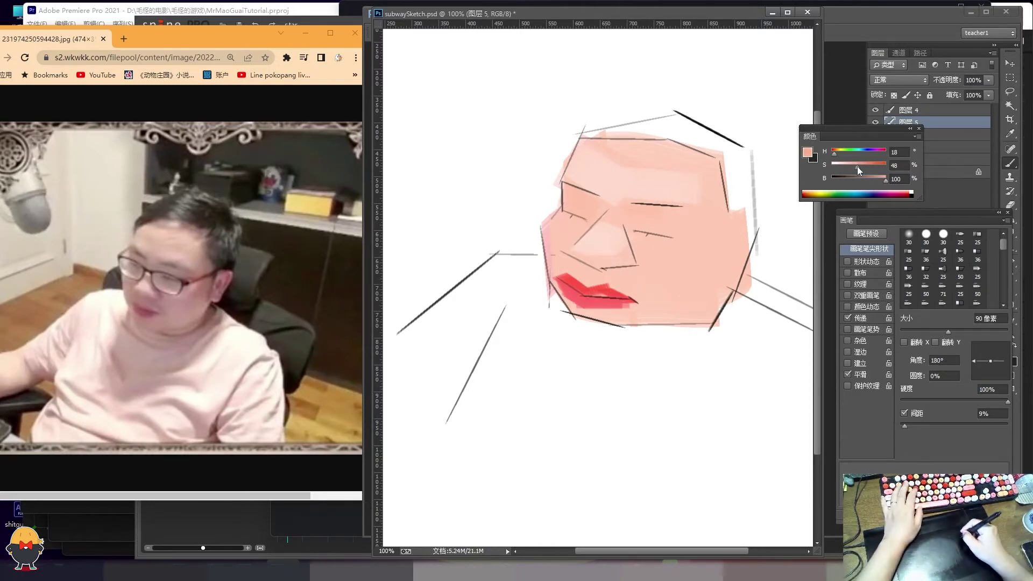
{"action": "left_click_drag", "start_coordinate": [635, 268], "coordinate": [594, 257]}
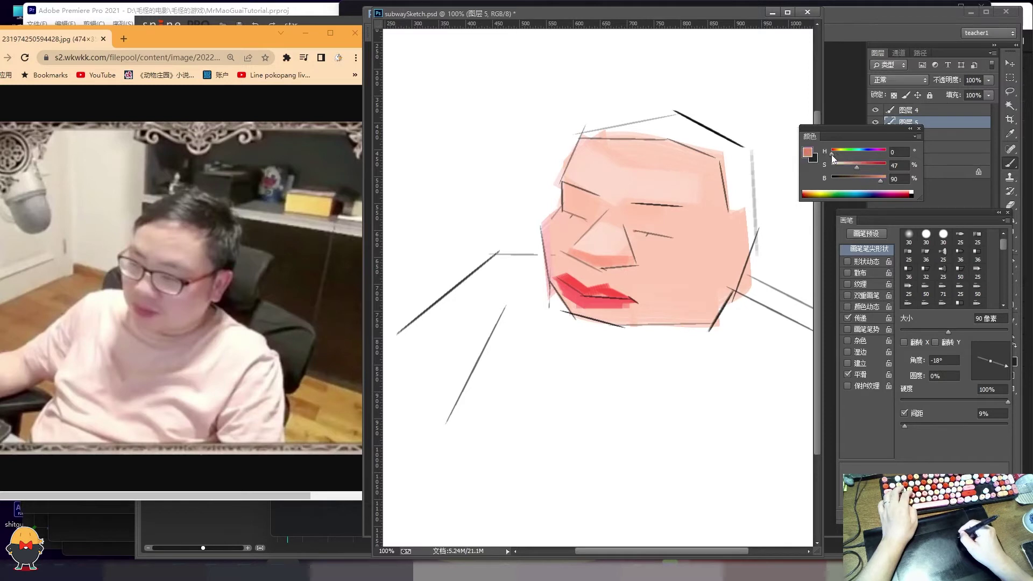
Step: Paint purple shading beside the nose and over the eye area, then add a new layer
{"action": "mouse_move", "coordinate": [632, 218]}
{"action": "left_mouse_down"}
{"action": "mouse_move", "coordinate": [611, 248]}
{"action": "mouse_move", "coordinate": [632, 204]}
{"action": "left_mouse_up"}
{"action": "key", "text": "ctrl+z"}
{"action": "left_click", "coordinate": [849, 166]}
{"action": "key", "text": "ctrl+z"}
{"action": "left_click", "coordinate": [869, 157]}
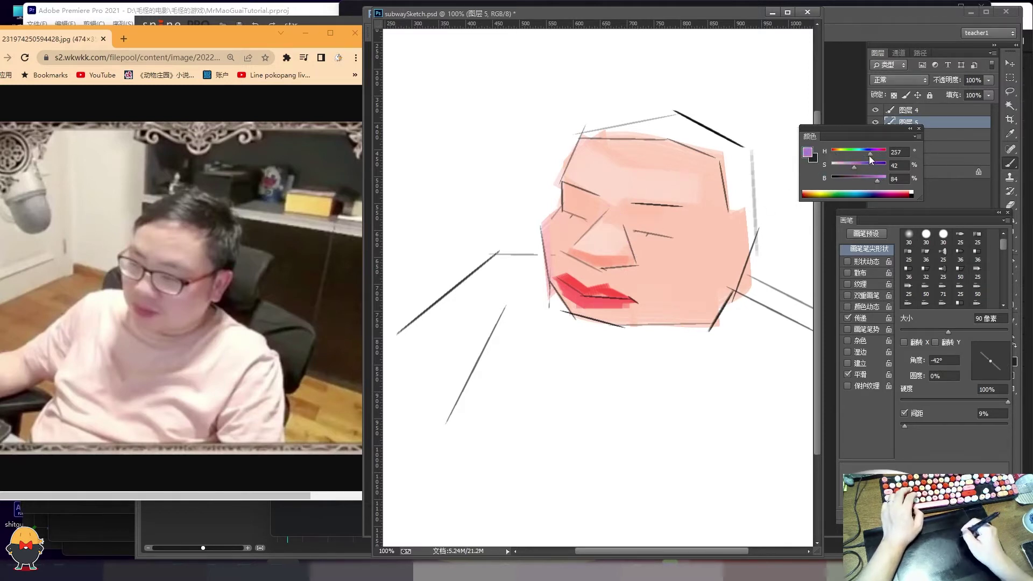
{"action": "left_click", "coordinate": [871, 153]}
{"action": "left_click_drag", "start_coordinate": [606, 245], "coordinate": [656, 209]}
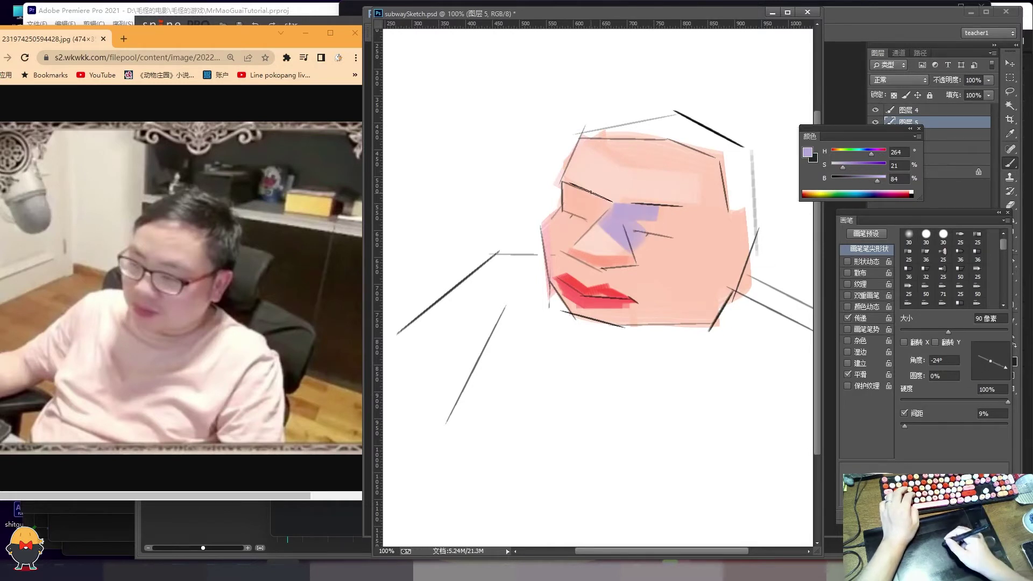
{"action": "left_click_drag", "start_coordinate": [570, 188], "coordinate": [611, 209]}
{"action": "key", "text": "ctrl+shift+alt+n"}
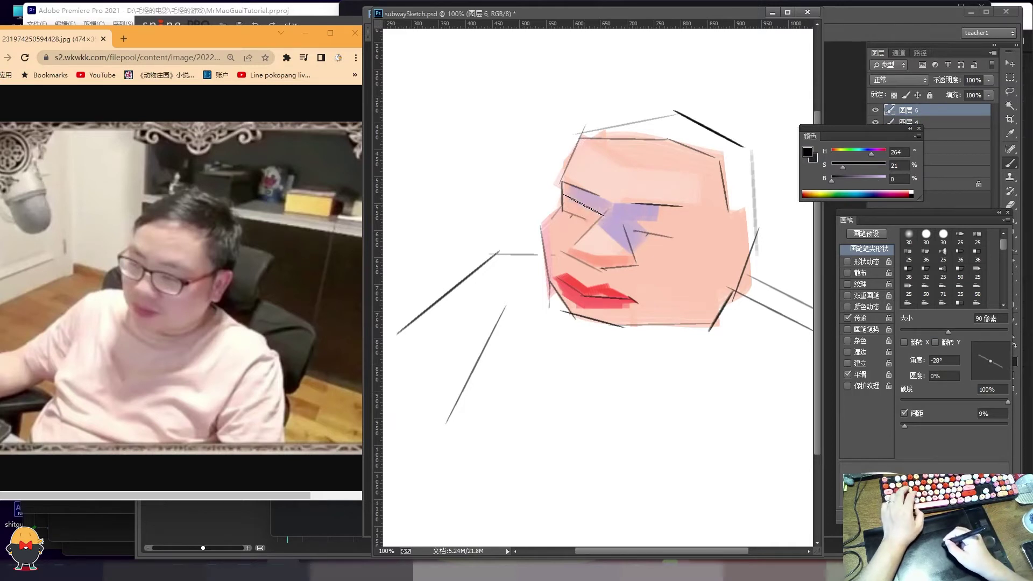
Step: Draw the dark brown top frame lines of the left and right lenses
{"action": "left_click_drag", "start_coordinate": [578, 206], "coordinate": [602, 216]}
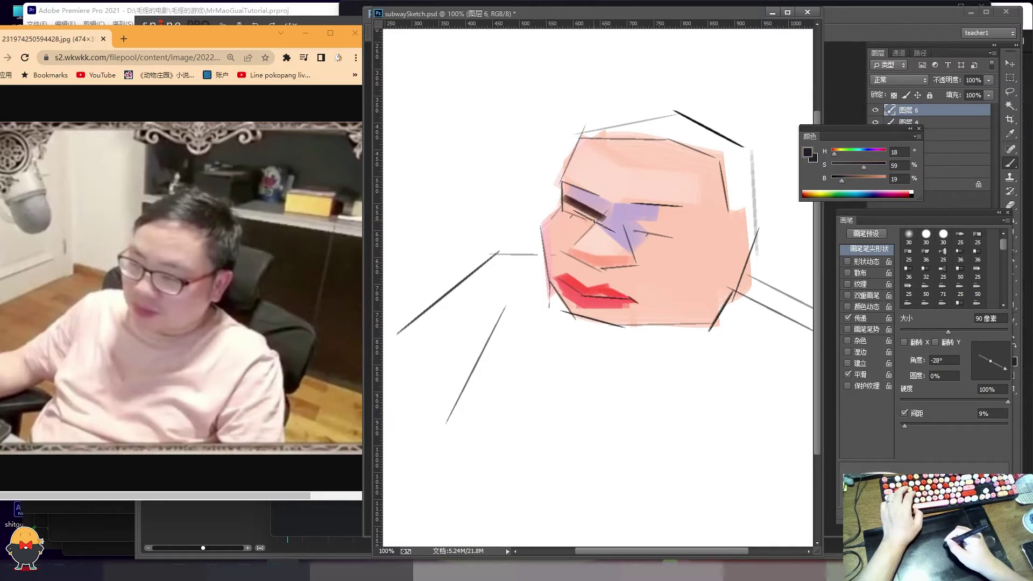
{"action": "left_click_drag", "start_coordinate": [531, 192], "coordinate": [564, 199]}
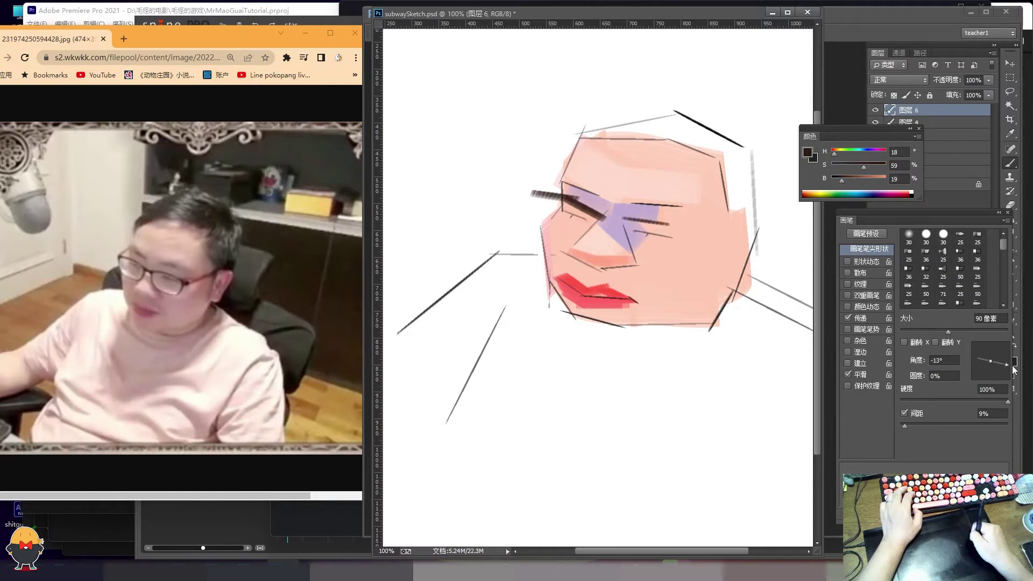
{"action": "left_click_drag", "start_coordinate": [662, 224], "coordinate": [667, 226]}
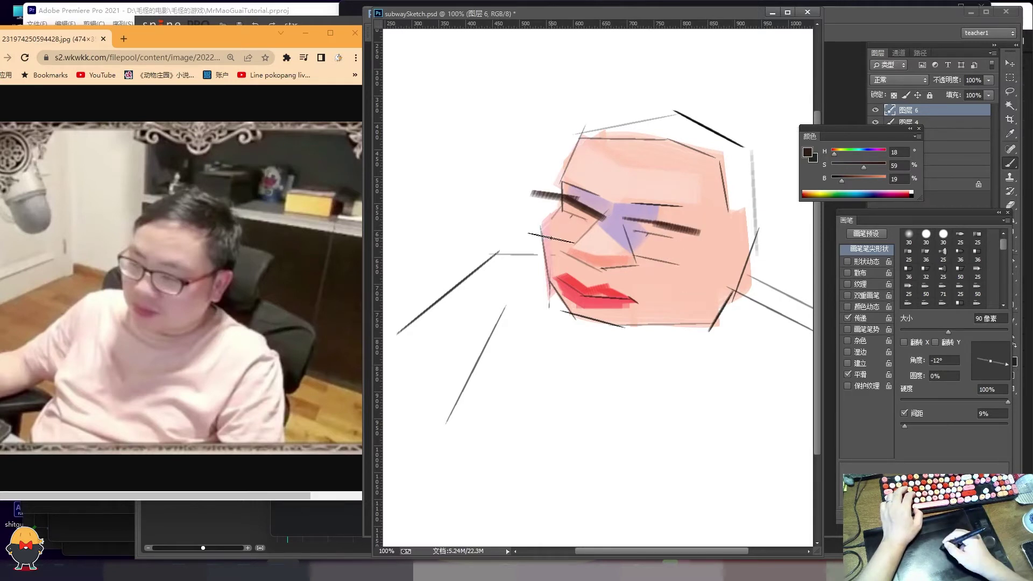
Step: Draw the vertical side edges of both lenses, varying the brush tip angle and size
{"action": "left_click", "coordinate": [555, 231]}
{"action": "left_click_drag", "start_coordinate": [975, 361], "coordinate": [993, 392]}
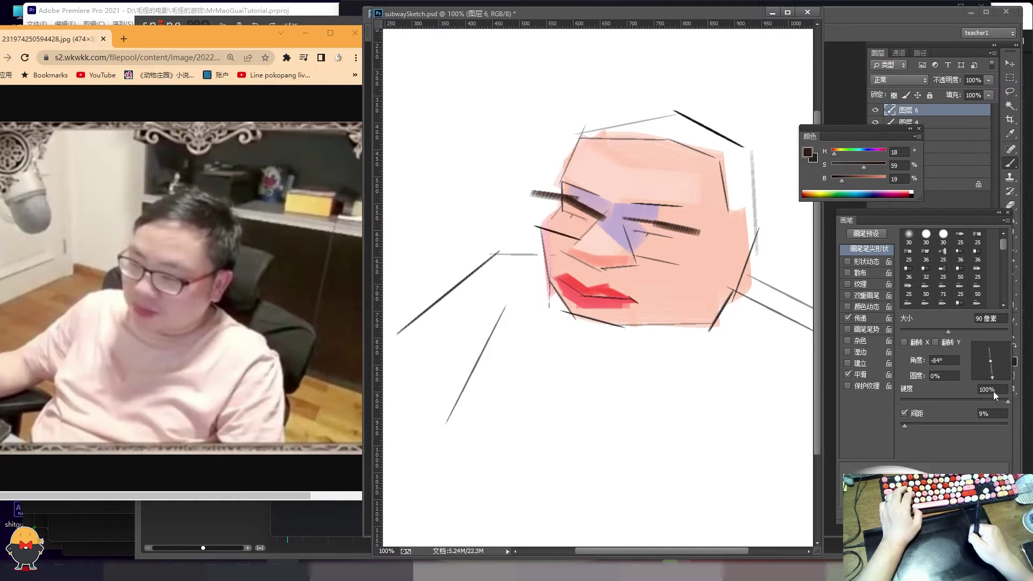
{"action": "left_click_drag", "start_coordinate": [536, 192], "coordinate": [535, 227]}
{"action": "left_click_drag", "start_coordinate": [623, 216], "coordinate": [627, 252]}
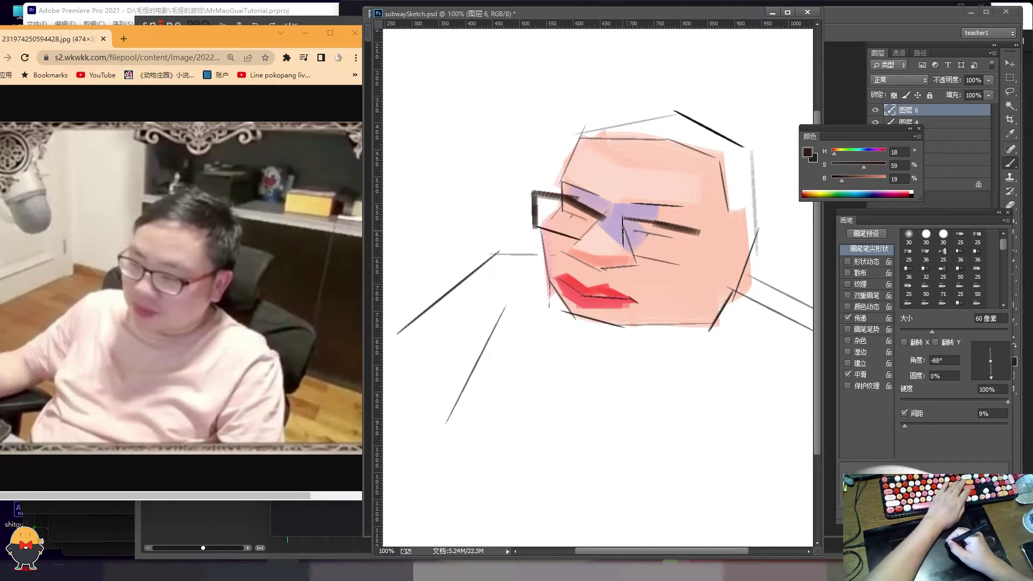
{"action": "key", "text": "bracketleft"}
{"action": "key", "text": "bracketleft"}
{"action": "key", "text": "bracketleft"}
{"action": "mouse_move", "coordinate": [991, 376]}
{"action": "left_mouse_down"}
{"action": "mouse_move", "coordinate": [1002, 380]}
{"action": "mouse_move", "coordinate": [975, 382]}
{"action": "left_mouse_up"}
{"action": "key", "text": "bracketright"}
{"action": "key", "text": "bracketright"}
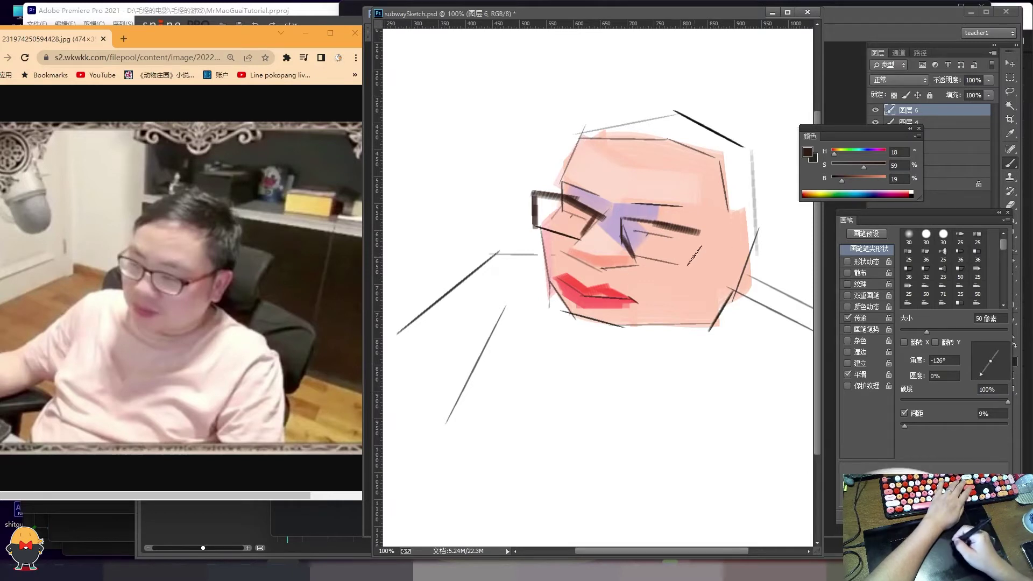
{"action": "left_click_drag", "start_coordinate": [987, 379], "coordinate": [993, 382]}
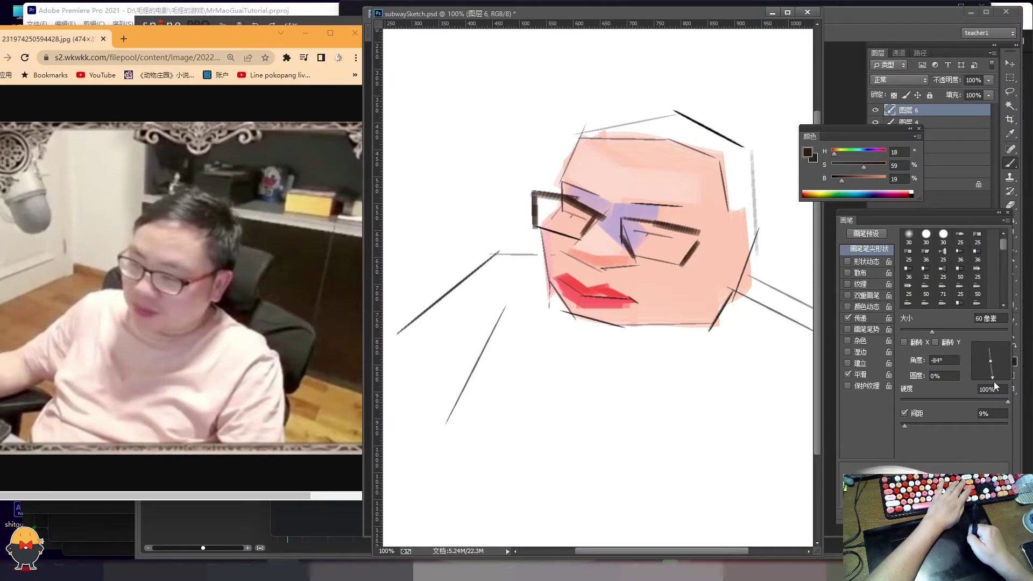
{"action": "key", "text": "bracketleft"}
{"action": "key", "text": "bracketleft"}
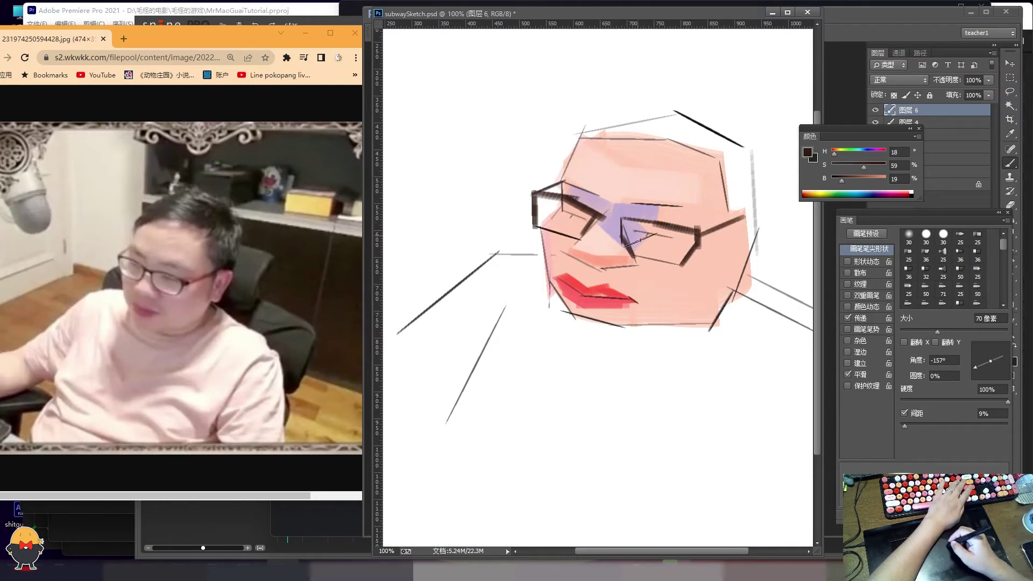
{"action": "left_click_drag", "start_coordinate": [1002, 367], "coordinate": [1019, 379]}
{"action": "key", "text": "bracketleft"}
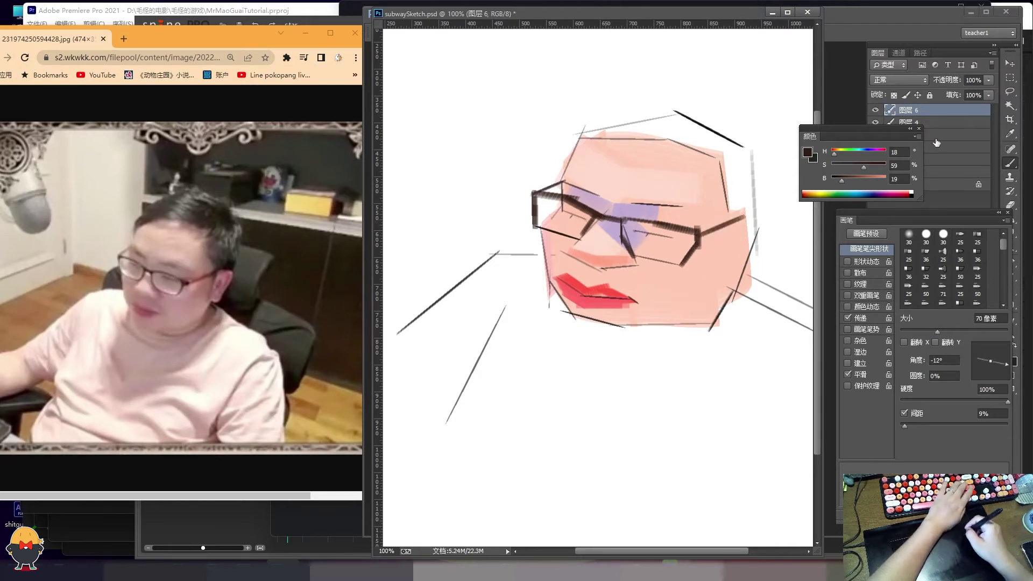
Step: Return to the skin painting layer and sample the face's skin pink
{"action": "left_click_drag", "start_coordinate": [826, 136], "coordinate": [822, 230]}
{"action": "left_click", "coordinate": [888, 135]}
{"action": "left_click", "coordinate": [646, 228], "text": "alt"}
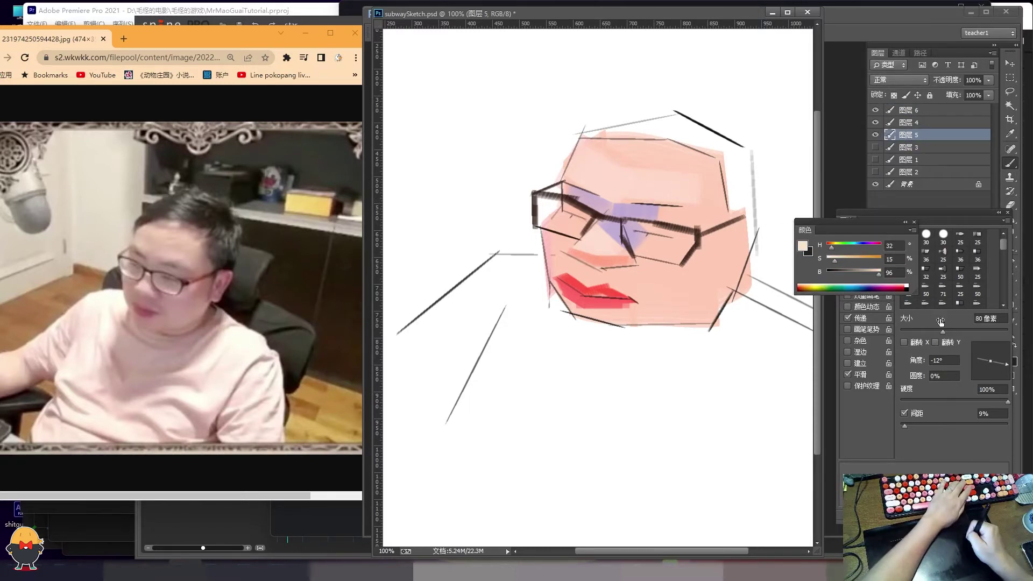
Step: Paint broad pale peach forehead highlights, undoing a stray stroke above the right eye
{"action": "key", "text": "bracketright"}
{"action": "left_click", "coordinate": [857, 340]}
{"action": "left_click", "coordinate": [834, 262]}
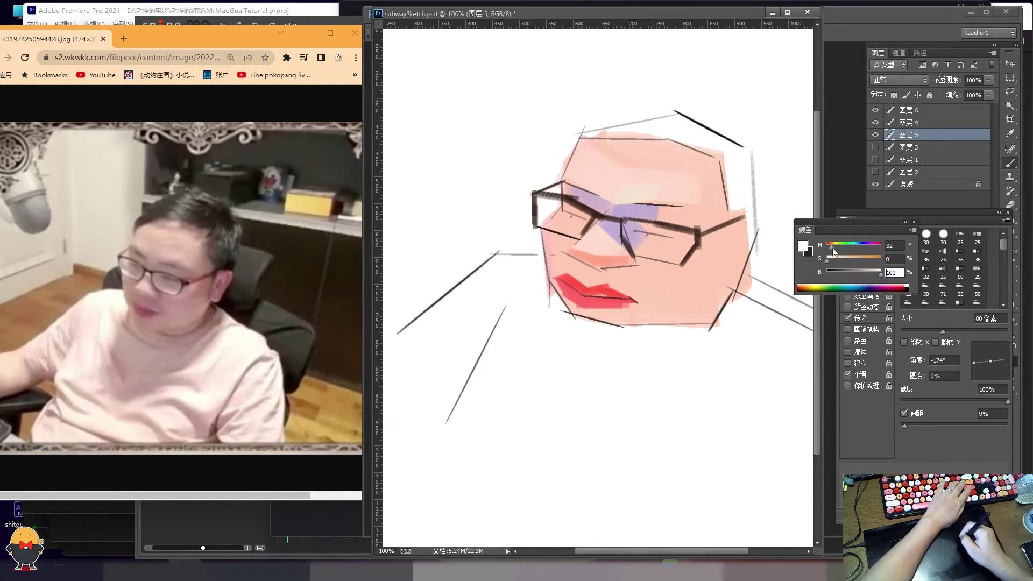
{"action": "left_click", "coordinate": [638, 192], "text": "alt"}
{"action": "key", "text": "F5"}
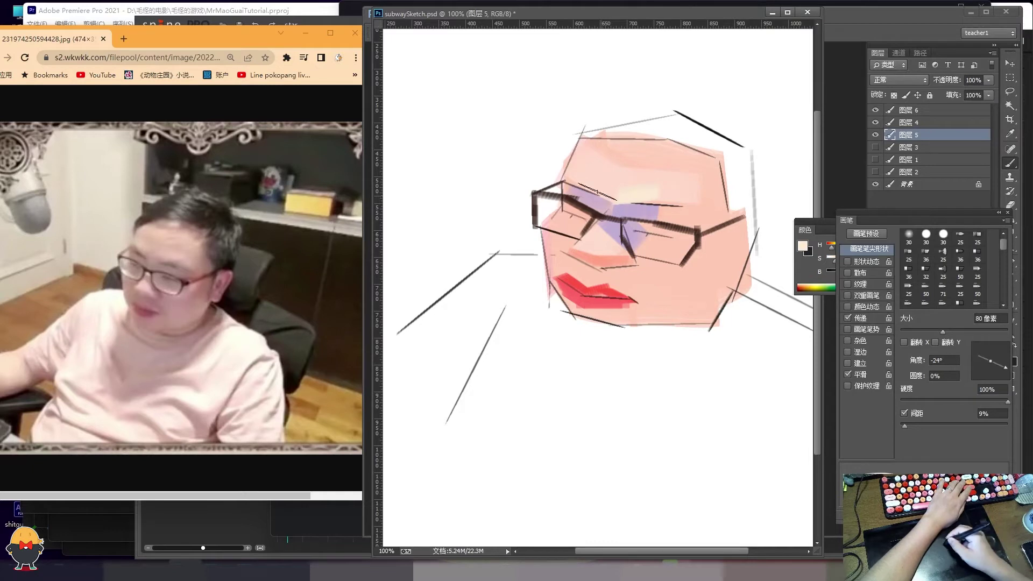
{"action": "key", "text": "F6"}
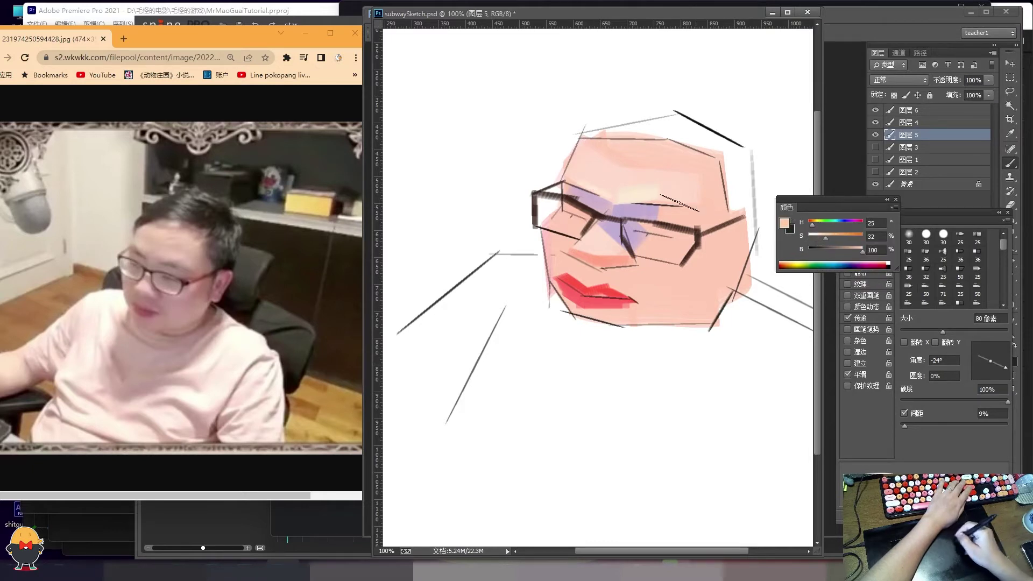
{"action": "key", "text": "ctrl+z"}
{"action": "left_click_drag", "start_coordinate": [998, 357], "coordinate": [975, 359]}
{"action": "left_click_drag", "start_coordinate": [825, 236], "coordinate": [811, 230]}
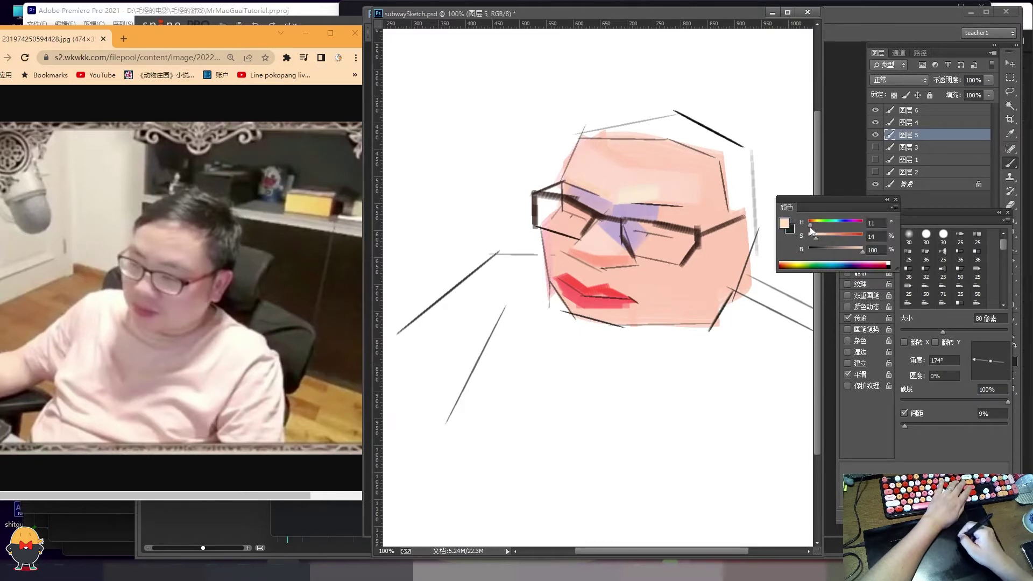
{"action": "key", "text": "bracketright"}
{"action": "key", "text": "bracketright"}
{"action": "key", "text": "bracketright"}
{"action": "key", "text": "bracketright"}
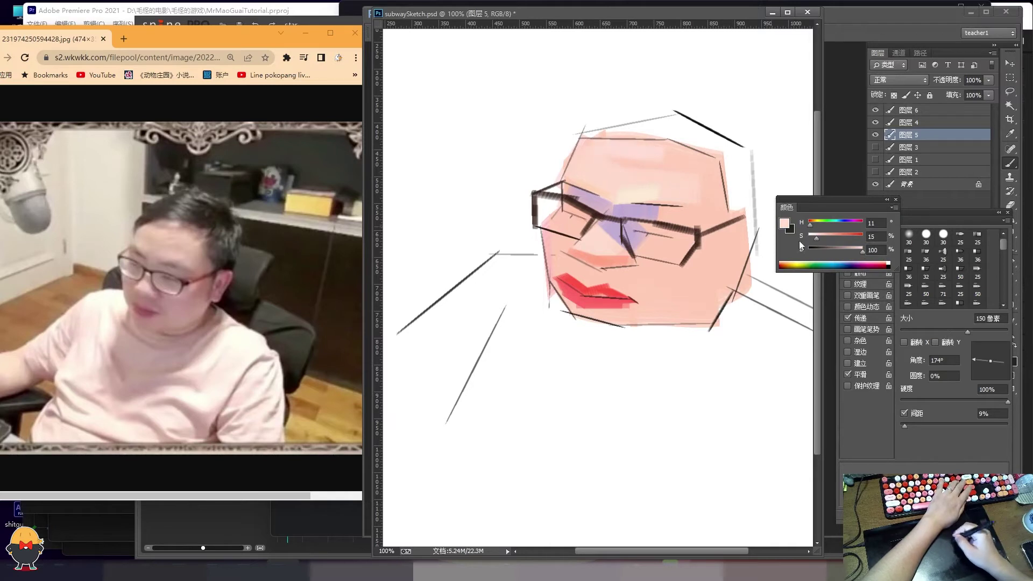
{"action": "left_click_drag", "start_coordinate": [976, 362], "coordinate": [959, 369]}
{"action": "key", "text": "bracketleft"}
{"action": "key", "text": "bracketleft"}
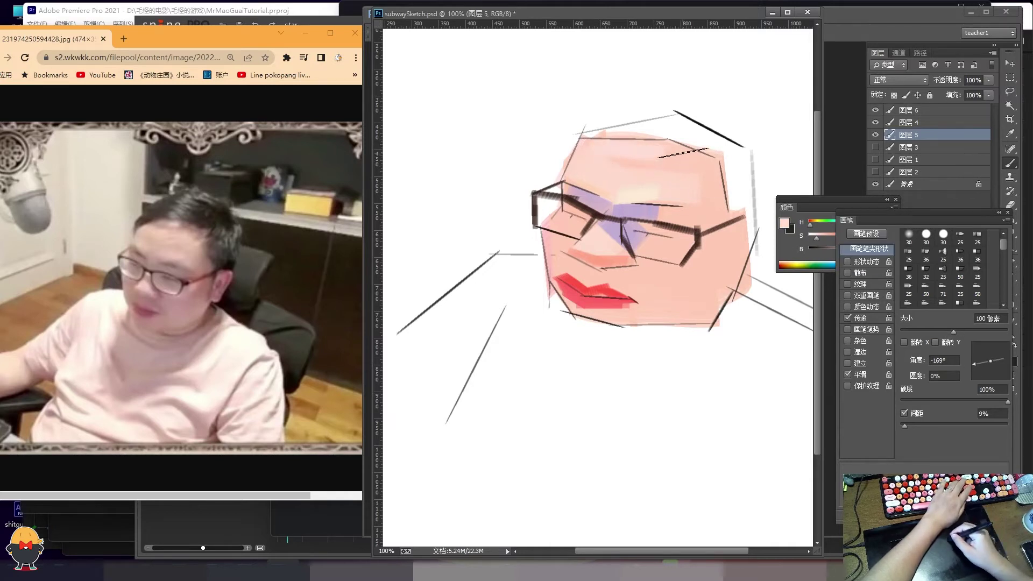
Step: Paint salmon, then lighter pink blush on the lower cheek, shrinking the brush to 45 px
{"action": "left_click", "coordinate": [807, 231]}
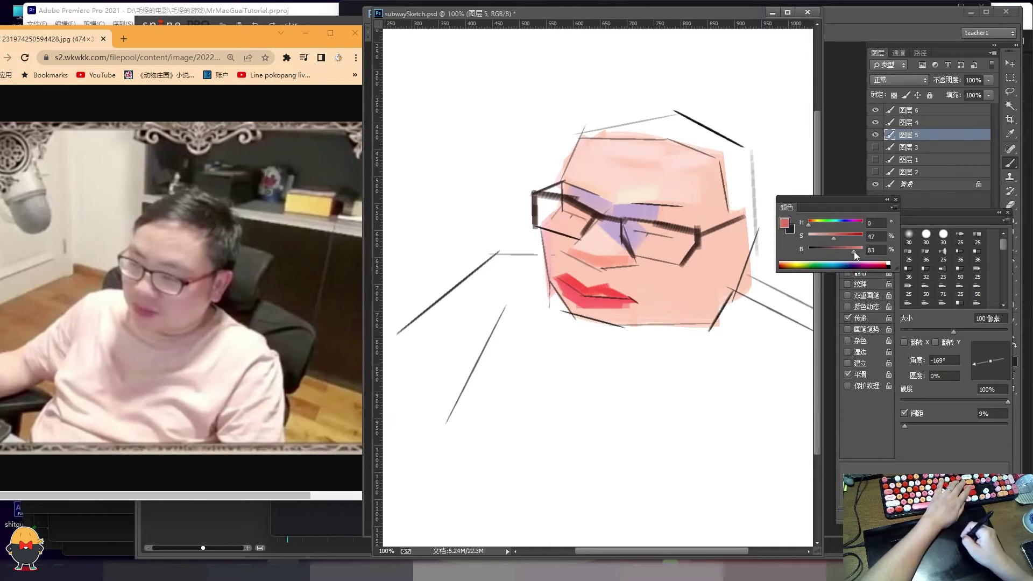
{"action": "left_click_drag", "start_coordinate": [976, 359], "coordinate": [1004, 369]}
{"action": "left_click_drag", "start_coordinate": [619, 267], "coordinate": [680, 293]}
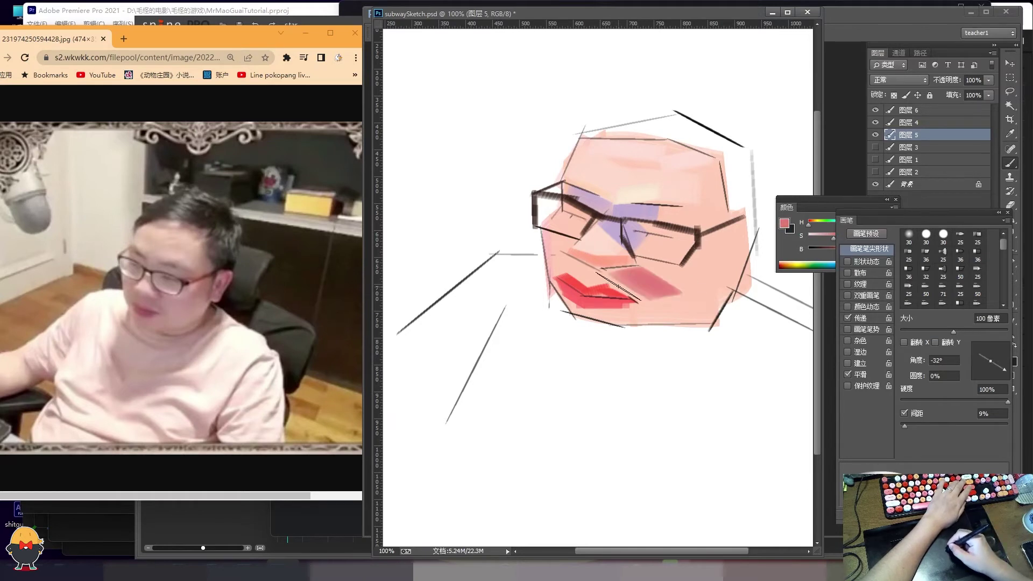
{"action": "left_click", "coordinate": [810, 245]}
{"action": "left_click_drag", "start_coordinate": [619, 269], "coordinate": [653, 275]}
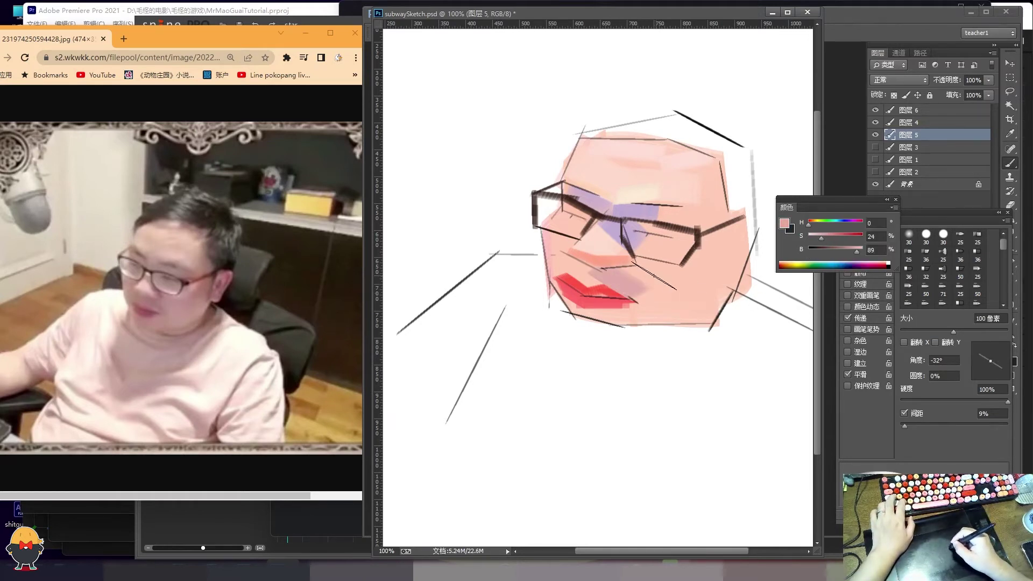
{"action": "left_click_drag", "start_coordinate": [984, 359], "coordinate": [974, 361]}
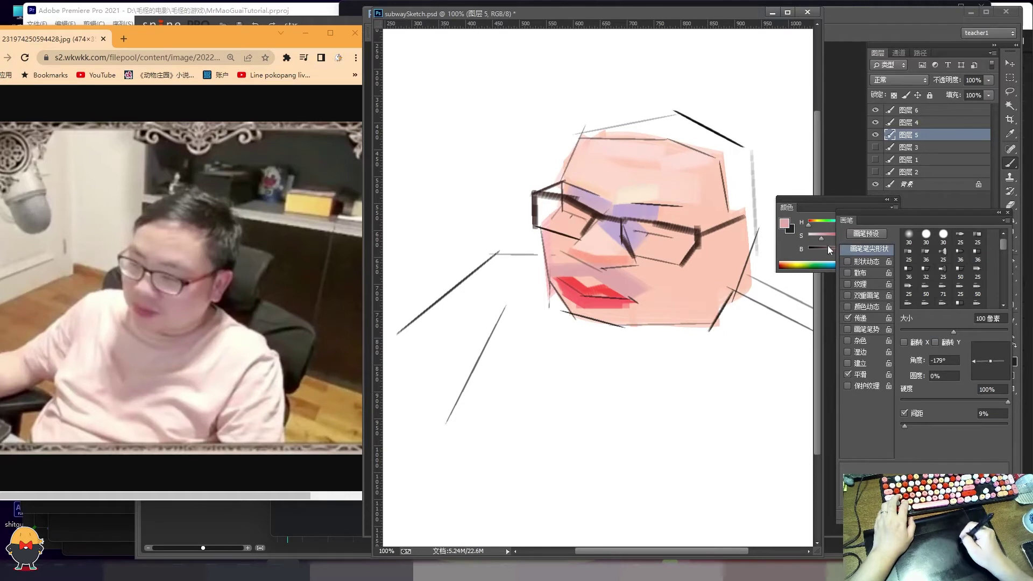
{"action": "left_click_drag", "start_coordinate": [828, 245], "coordinate": [861, 253]}
{"action": "left_click_drag", "start_coordinate": [974, 363], "coordinate": [924, 331]}
{"action": "mouse_move", "coordinate": [817, 237]}
{"action": "left_mouse_down"}
{"action": "mouse_move", "coordinate": [826, 237]}
{"action": "mouse_move", "coordinate": [776, 142]}
{"action": "left_mouse_up"}
{"action": "left_click_drag", "start_coordinate": [996, 363], "coordinate": [1003, 370]}
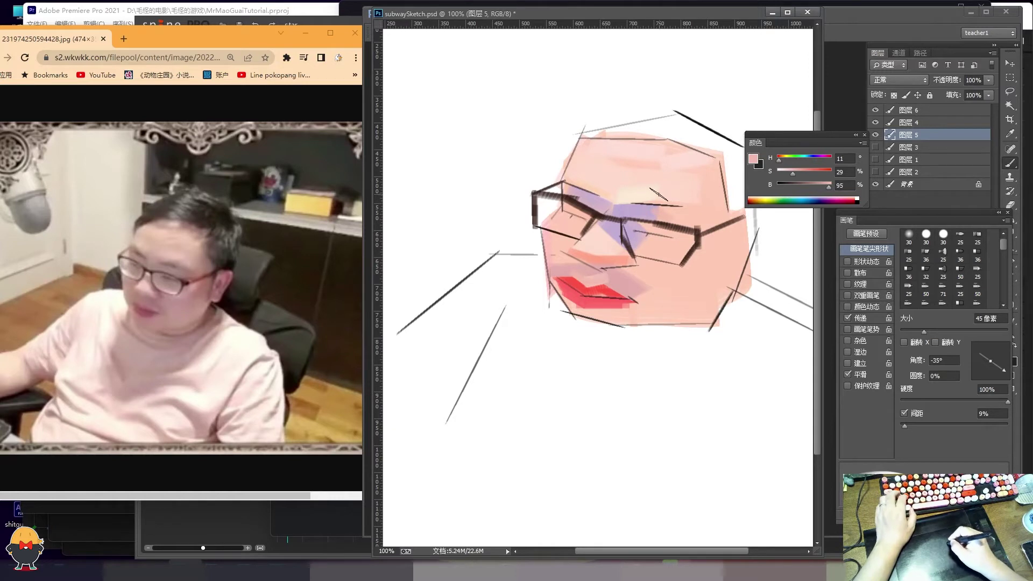
Step: Choose a light muted pink and enlarge the tilted flat brush to 150 px
{"action": "left_click", "coordinate": [619, 230], "text": "alt"}
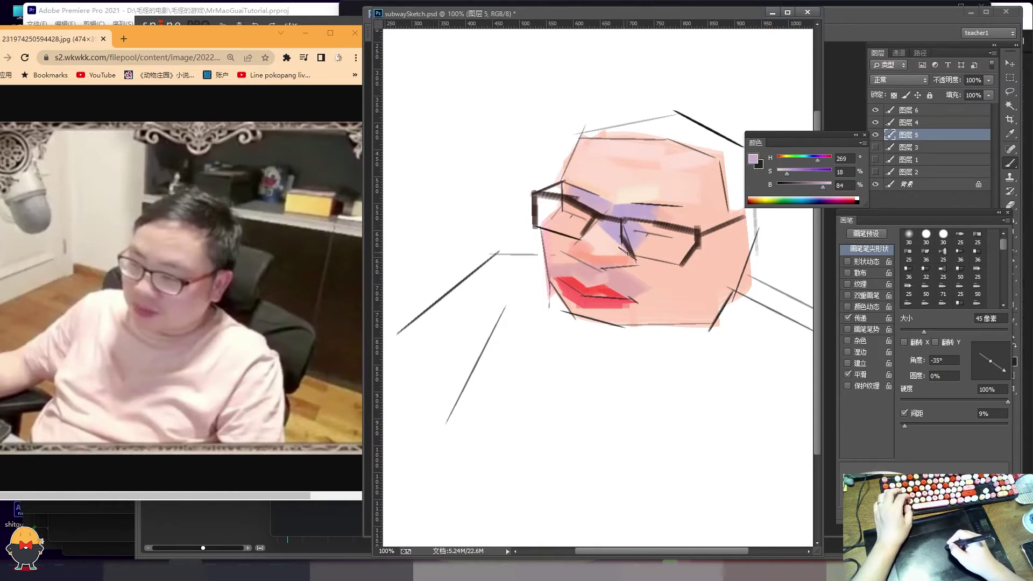
{"action": "left_click_drag", "start_coordinate": [991, 362], "coordinate": [987, 350]}
{"action": "left_click", "coordinate": [624, 251], "text": "alt"}
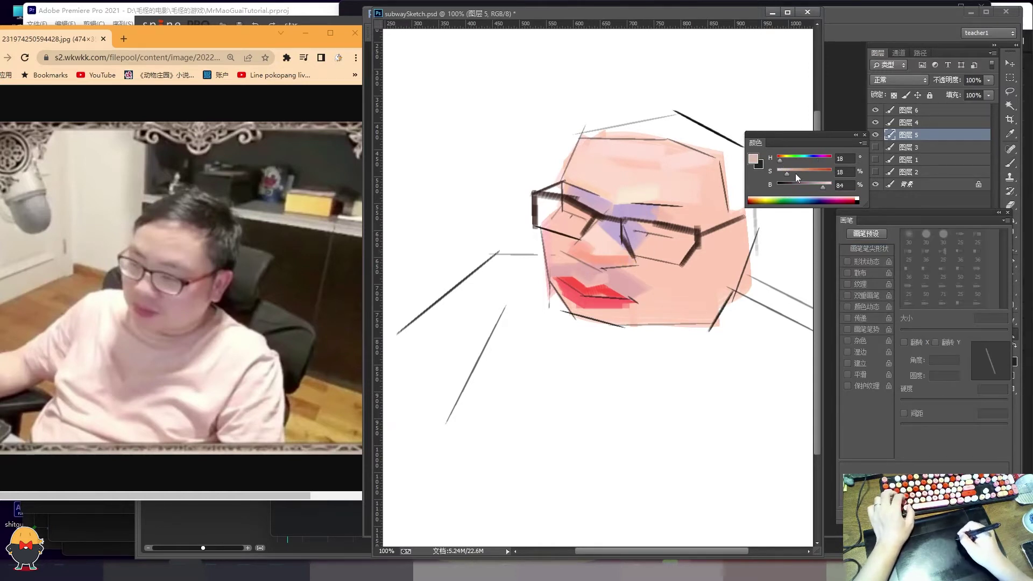
{"action": "key", "text": "b"}
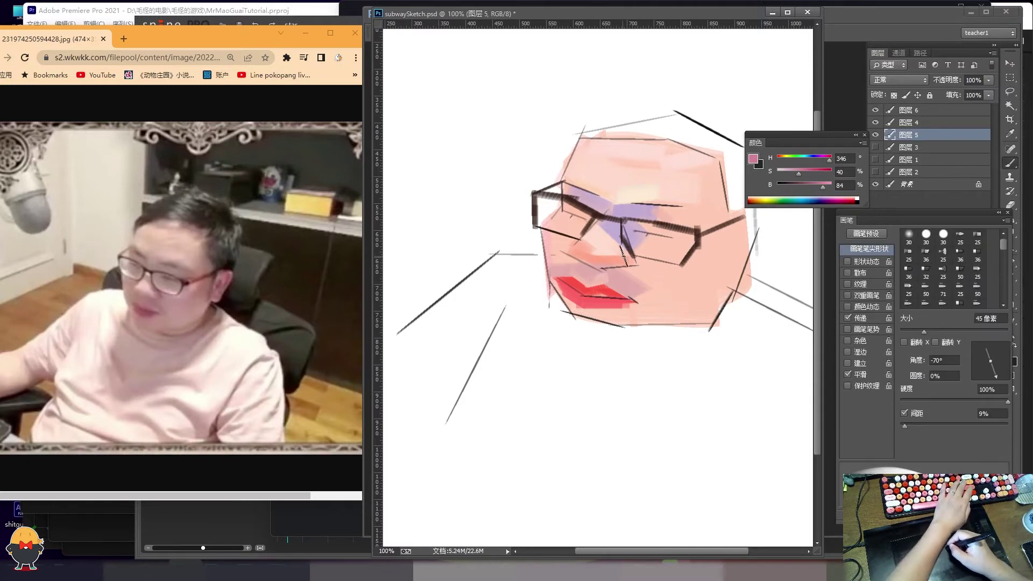
{"action": "left_click", "coordinate": [828, 186]}
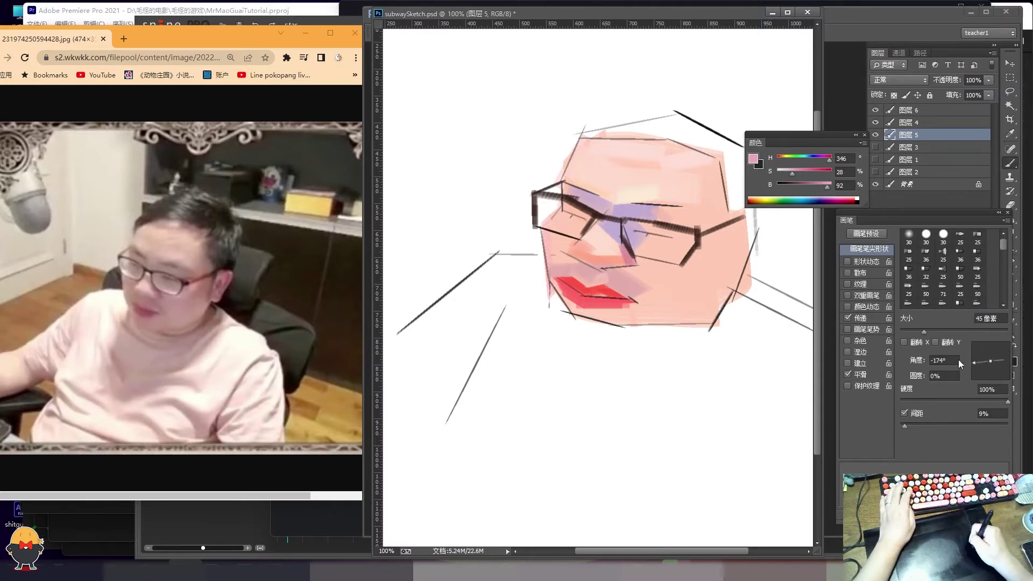
{"action": "mouse_move", "coordinate": [924, 331]}
{"action": "left_mouse_down"}
{"action": "mouse_move", "coordinate": [967, 332]}
{"action": "mouse_move", "coordinate": [974, 359]}
{"action": "left_mouse_up"}
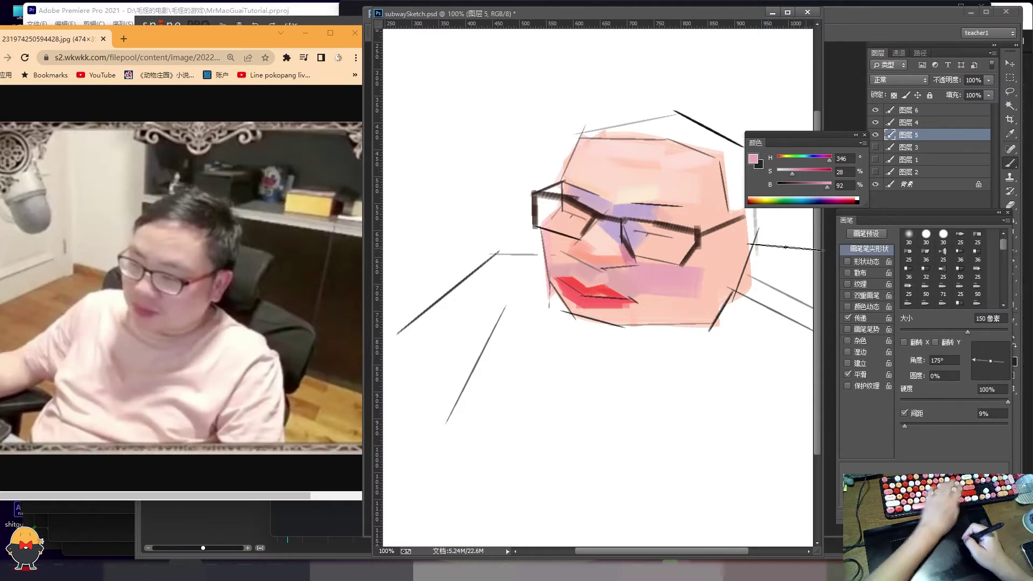
{"action": "left_click", "coordinate": [786, 170]}
{"action": "left_click", "coordinate": [831, 185]}
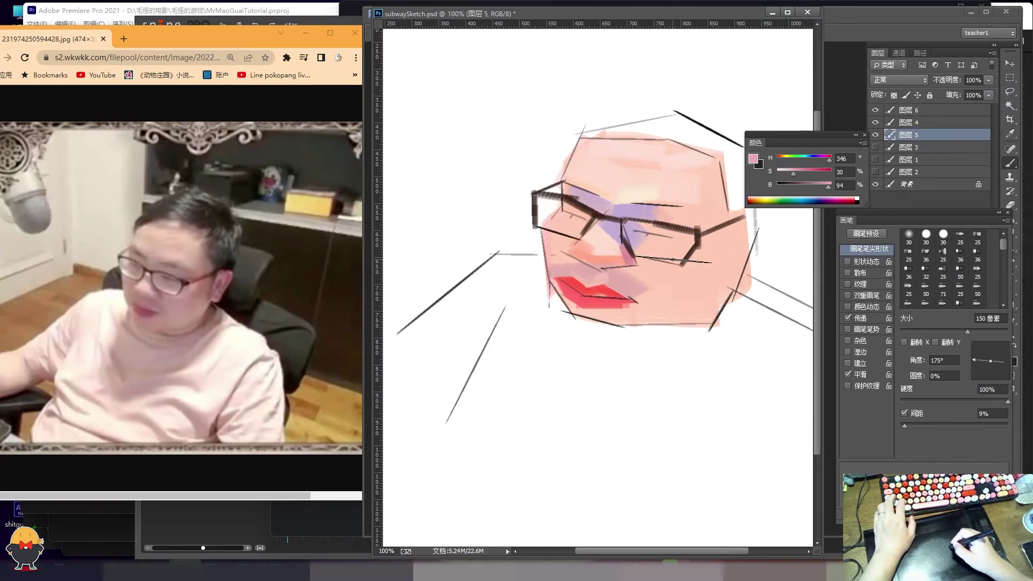
Step: Paint pink shading strokes over the right cheek
{"action": "left_click_drag", "start_coordinate": [645, 264], "coordinate": [710, 294]}
{"action": "left_click_drag", "start_coordinate": [974, 376], "coordinate": [971, 379]}
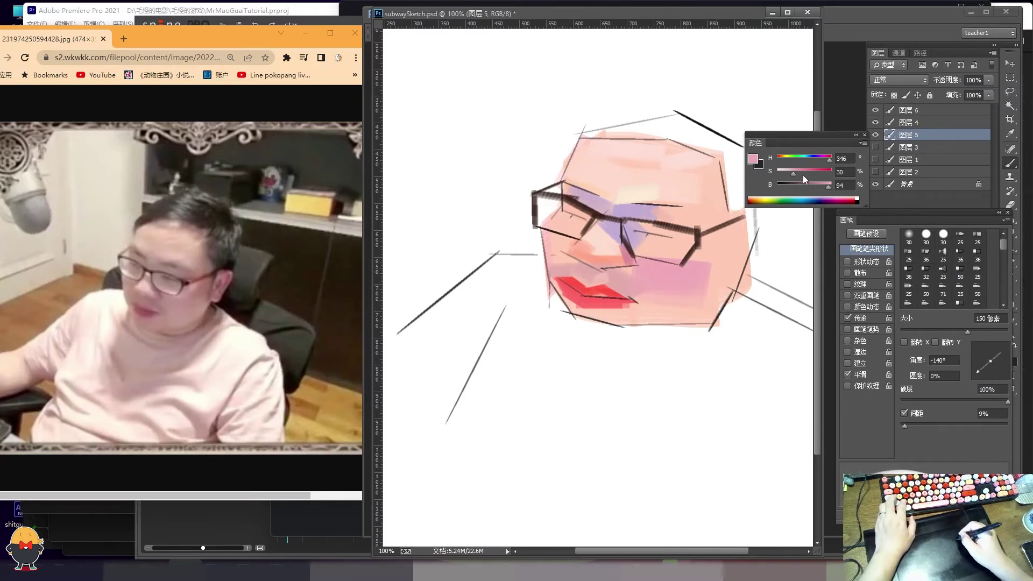
{"action": "left_click", "coordinate": [779, 157]}
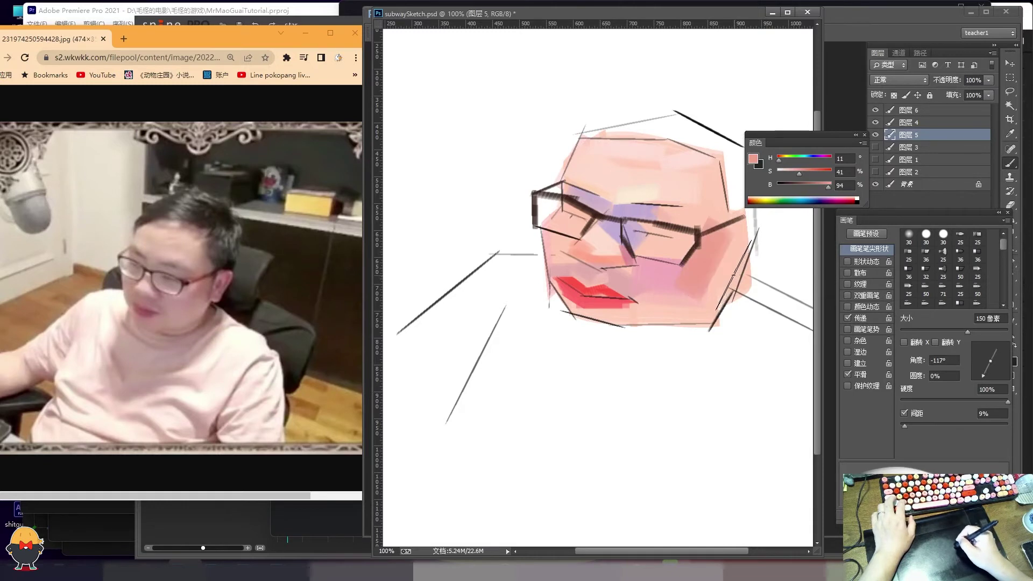
{"action": "left_click", "coordinate": [829, 158]}
{"action": "left_click_drag", "start_coordinate": [711, 221], "coordinate": [678, 298]}
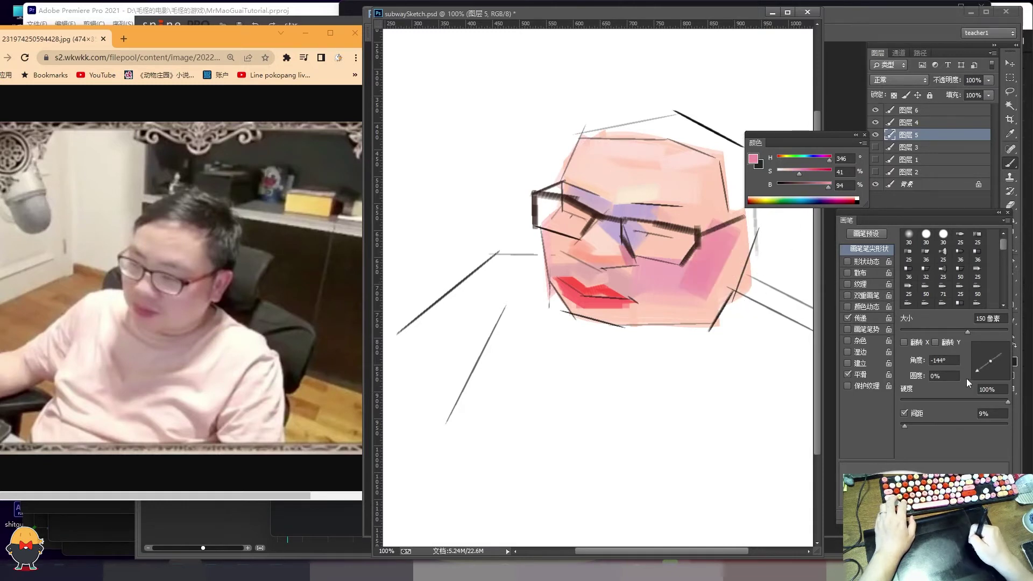
{"action": "left_click_drag", "start_coordinate": [732, 269], "coordinate": [662, 312]}
{"action": "left_click_drag", "start_coordinate": [740, 311], "coordinate": [667, 341]}
Step: Add salmon strokes along the jaw and chin, undoing the stray line below the chin
{"action": "left_click_drag", "start_coordinate": [782, 163], "coordinate": [780, 163]}
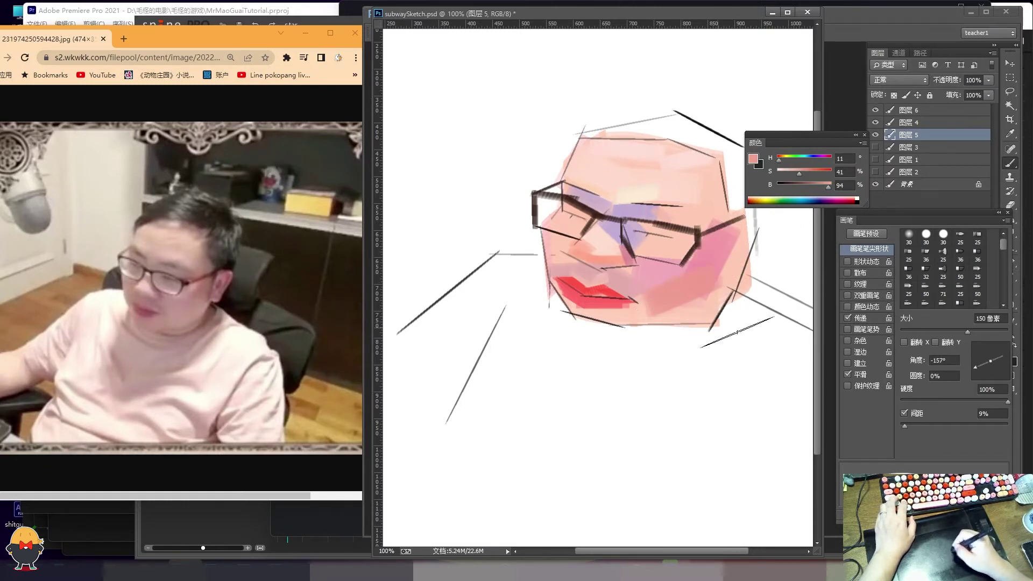
{"action": "left_click_drag", "start_coordinate": [635, 303], "coordinate": [657, 326]}
{"action": "key", "text": "ctrl+z"}
{"action": "left_click_drag", "start_coordinate": [1004, 357], "coordinate": [1000, 375]}
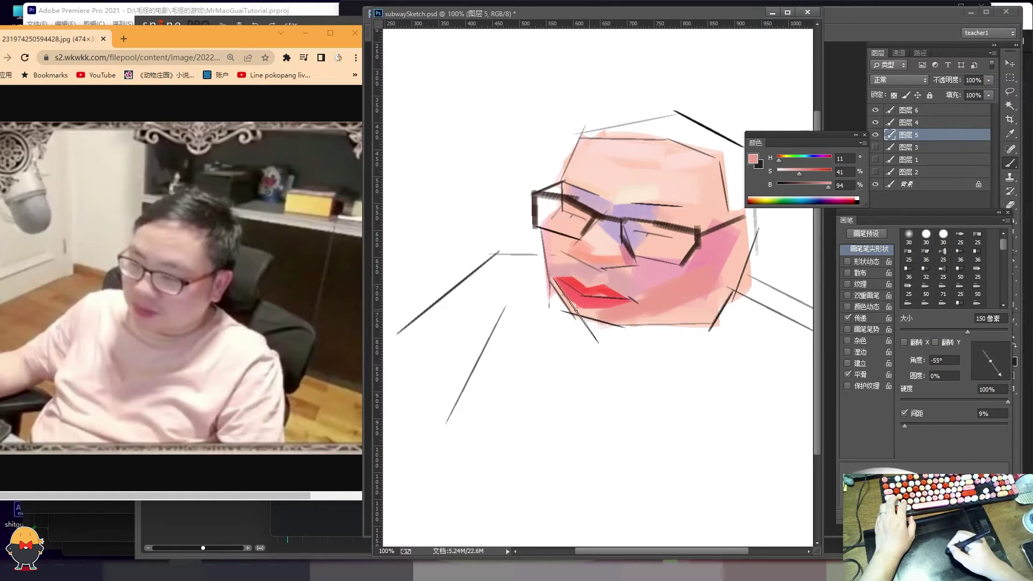
{"action": "left_click_drag", "start_coordinate": [541, 279], "coordinate": [581, 337]}
{"action": "left_click_drag", "start_coordinate": [999, 375], "coordinate": [974, 358]}
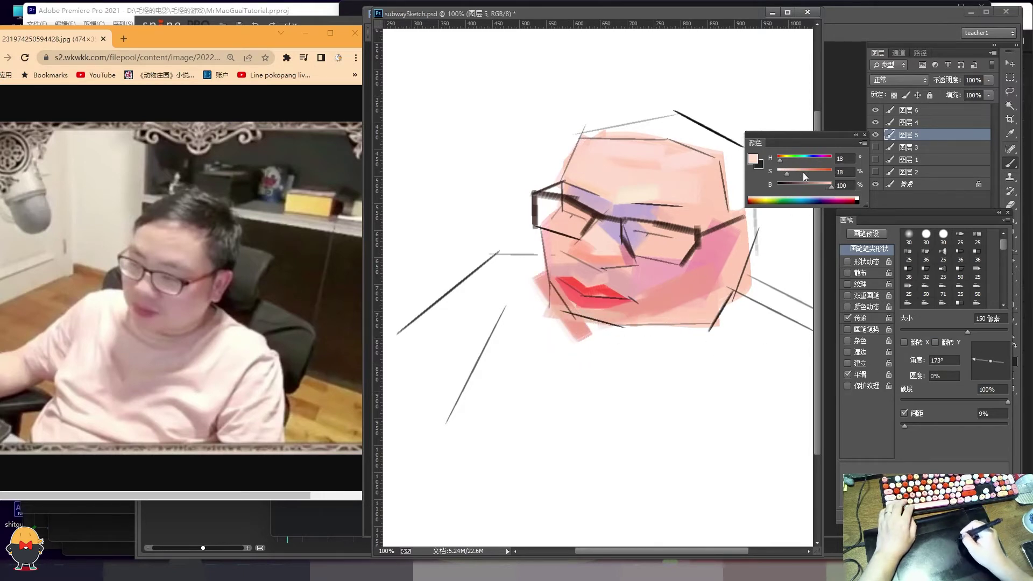
Step: Pick a near-white pale peach and fill the neck, shoulders and torso with broad strokes
{"action": "left_click_drag", "start_coordinate": [792, 173], "coordinate": [783, 164]}
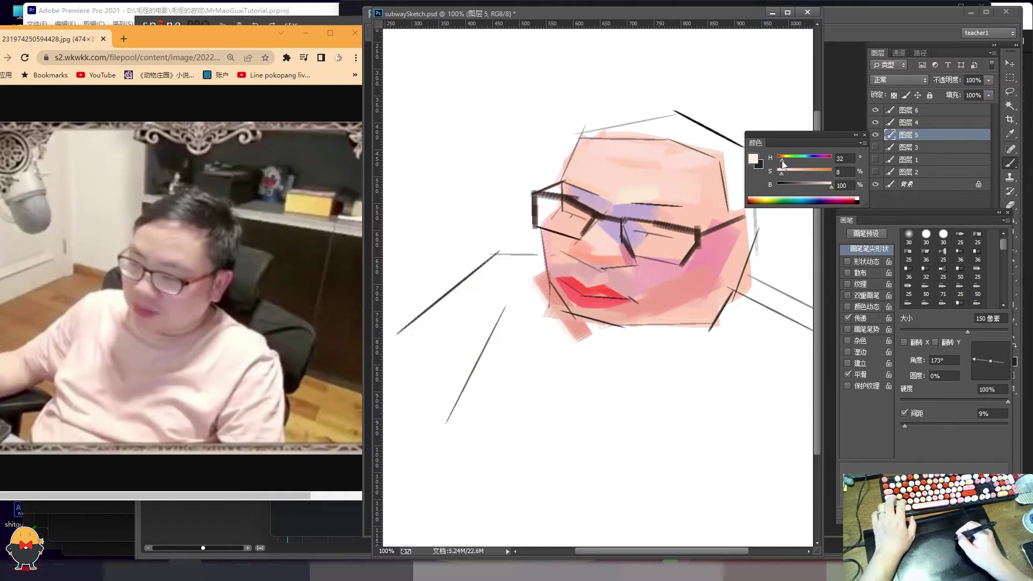
{"action": "left_click_drag", "start_coordinate": [530, 282], "coordinate": [511, 462]}
{"action": "left_click_drag", "start_coordinate": [425, 376], "coordinate": [565, 495]}
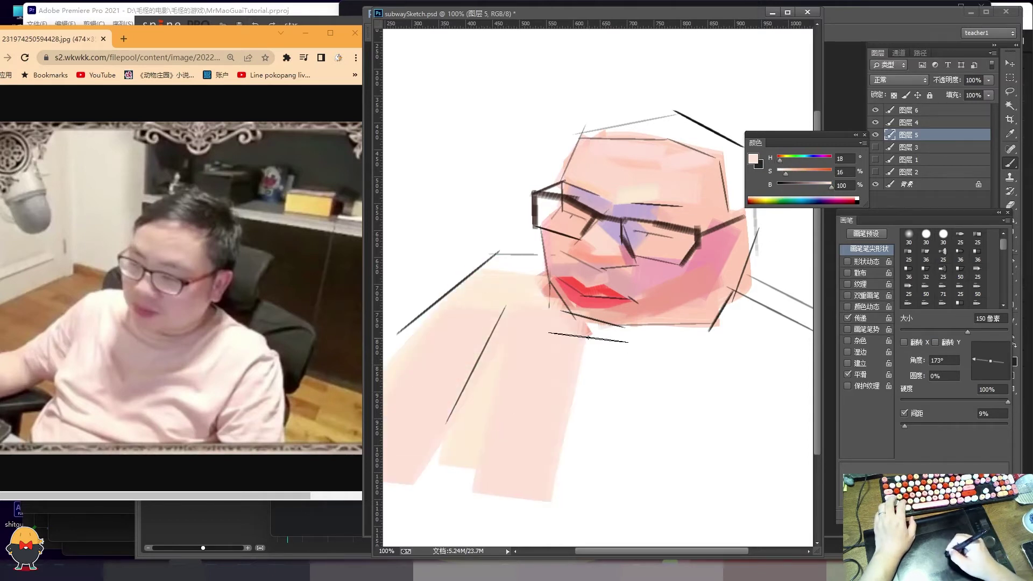
{"action": "left_click_drag", "start_coordinate": [592, 331], "coordinate": [646, 517]}
{"action": "left_click_drag", "start_coordinate": [728, 334], "coordinate": [700, 473]}
{"action": "left_click_drag", "start_coordinate": [775, 307], "coordinate": [786, 463]}
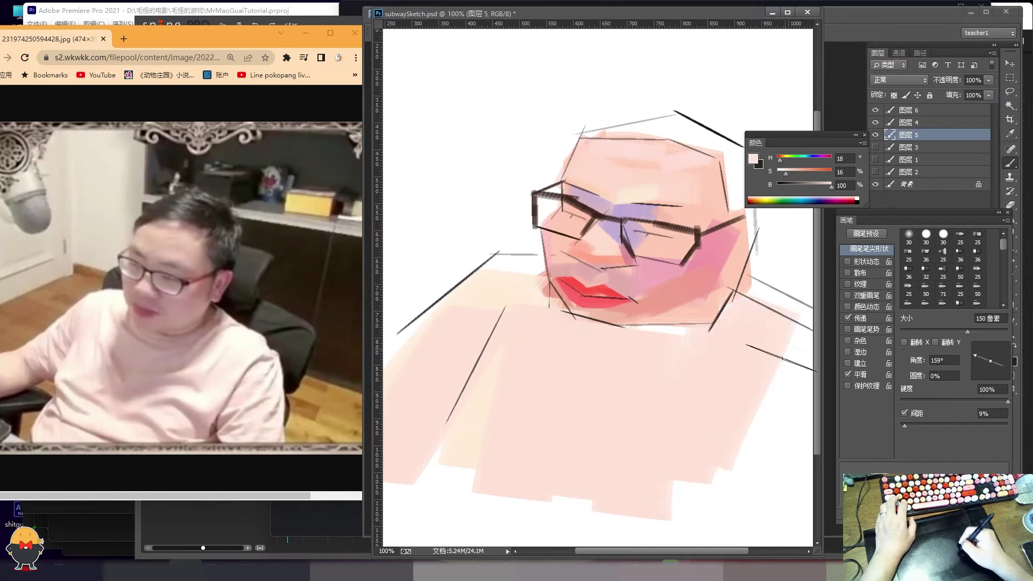
{"action": "left_click_drag", "start_coordinate": [700, 355], "coordinate": [656, 538]}
{"action": "left_click_drag", "start_coordinate": [419, 457], "coordinate": [544, 516]}
Step: Try another brush preset, restore the flat line brush, and switch to the line layer
{"action": "key", "text": "comma"}
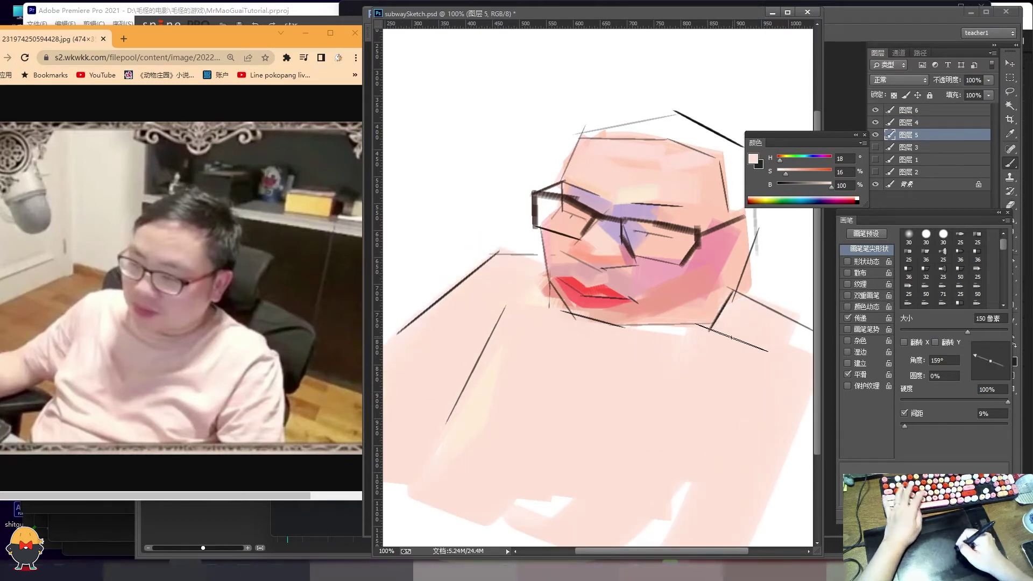
{"action": "key", "text": "period"}
{"action": "key", "text": "alt+bracketright"}
Step: Reset colours to black and set the line brush to 60 px
{"action": "key", "text": "d"}
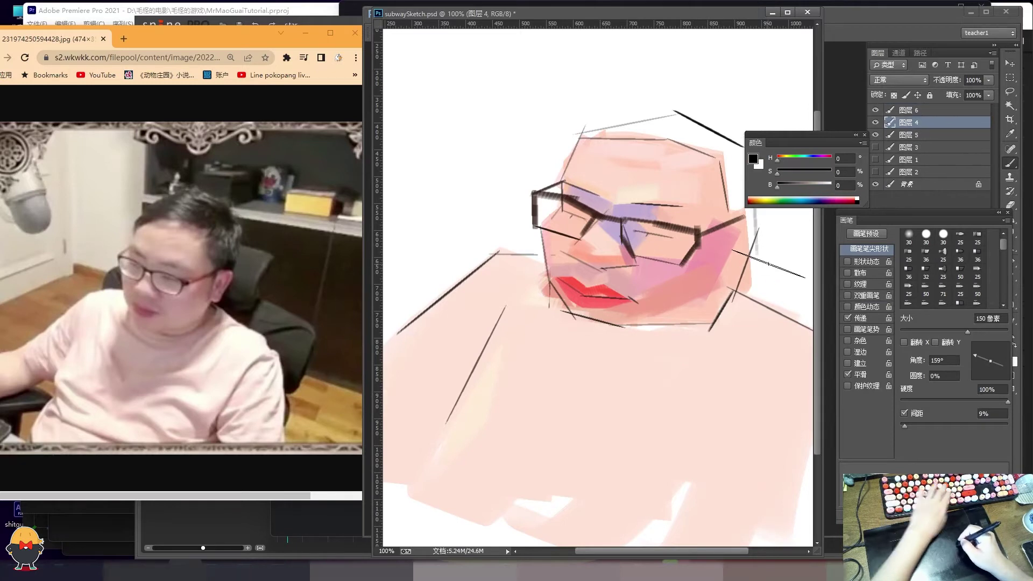
{"action": "key", "text": "bracketleft"}
{"action": "key", "text": "bracketleft"}
{"action": "key", "text": "bracketleft"}
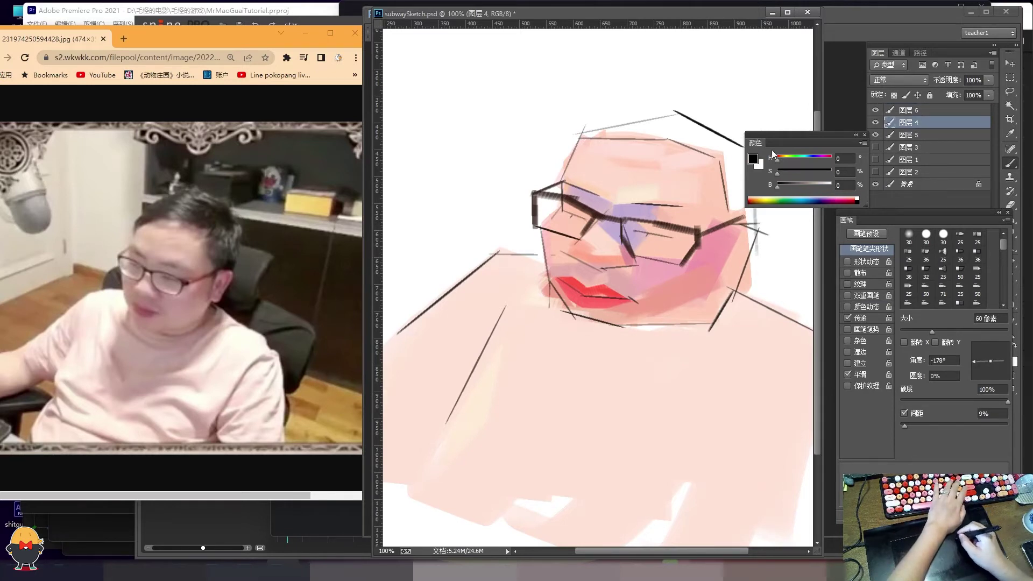
{"action": "left_click_drag", "start_coordinate": [773, 142], "coordinate": [813, 93]}
{"action": "key", "text": "bracketleft"}
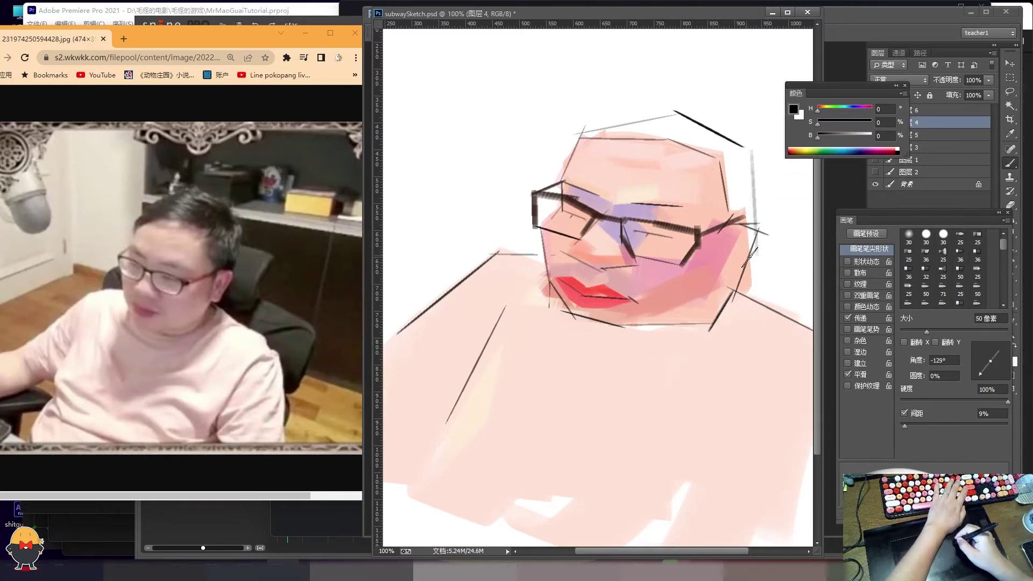
{"action": "key", "text": "bracketleft"}
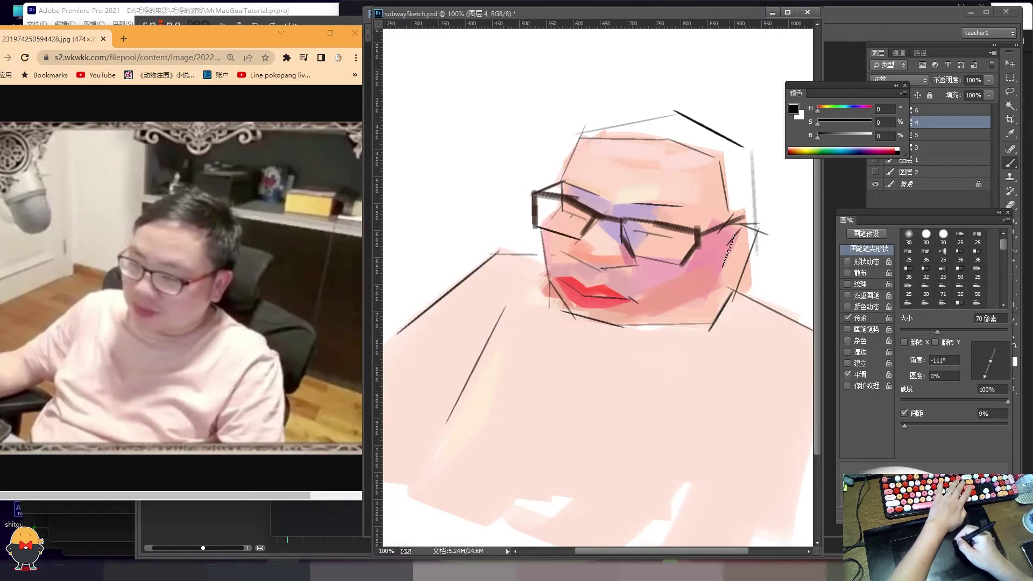
{"action": "key", "text": "bracketleft"}
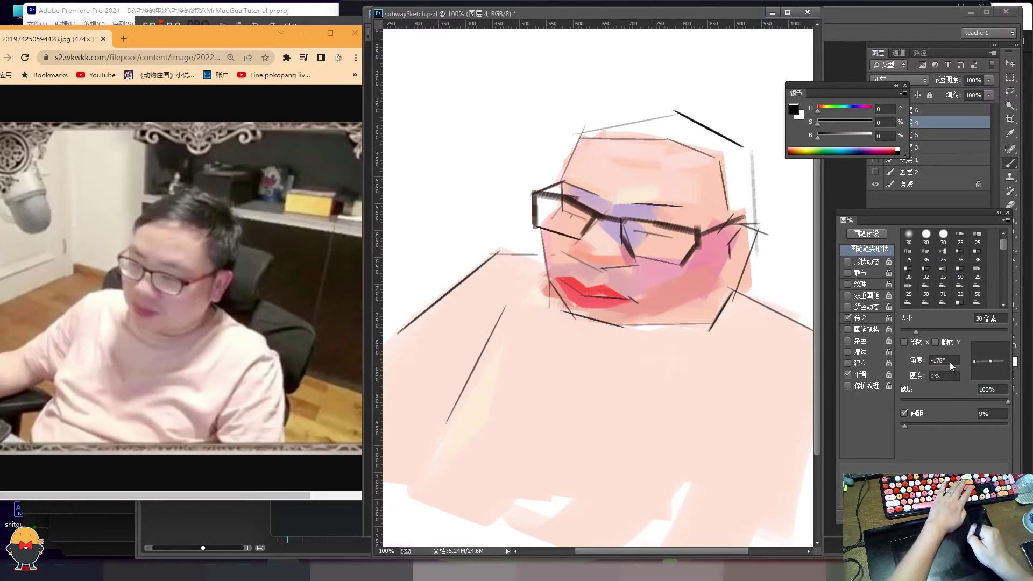
{"action": "key", "text": "bracketright"}
{"action": "key", "text": "bracketright"}
{"action": "key", "text": "bracketright"}
Step: Draw a dark stroke near the chin and a long dark line down the chest
{"action": "left_click_drag", "start_coordinate": [726, 283], "coordinate": [705, 344]}
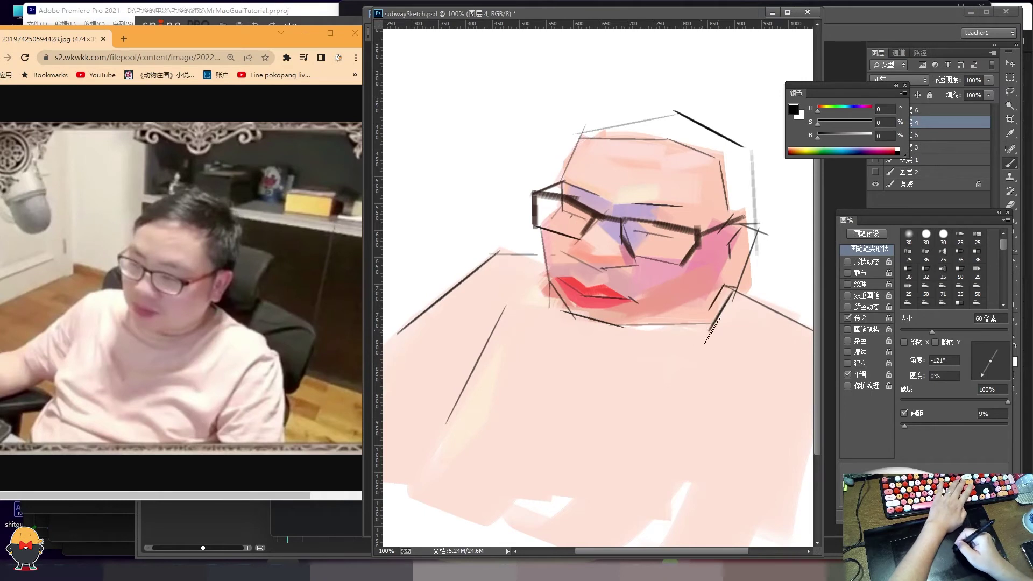
{"action": "key", "text": "bracketleft"}
{"action": "key", "text": "bracketleft"}
{"action": "key", "text": "bracketleft"}
{"action": "mouse_move", "coordinate": [765, 366]}
{"action": "left_mouse_down"}
{"action": "mouse_move", "coordinate": [698, 496]}
{"action": "mouse_move", "coordinate": [682, 504]}
{"action": "left_mouse_up"}
{"action": "key", "text": "bracketright"}
{"action": "key", "text": "bracketright"}
{"action": "key", "text": "bracketright"}
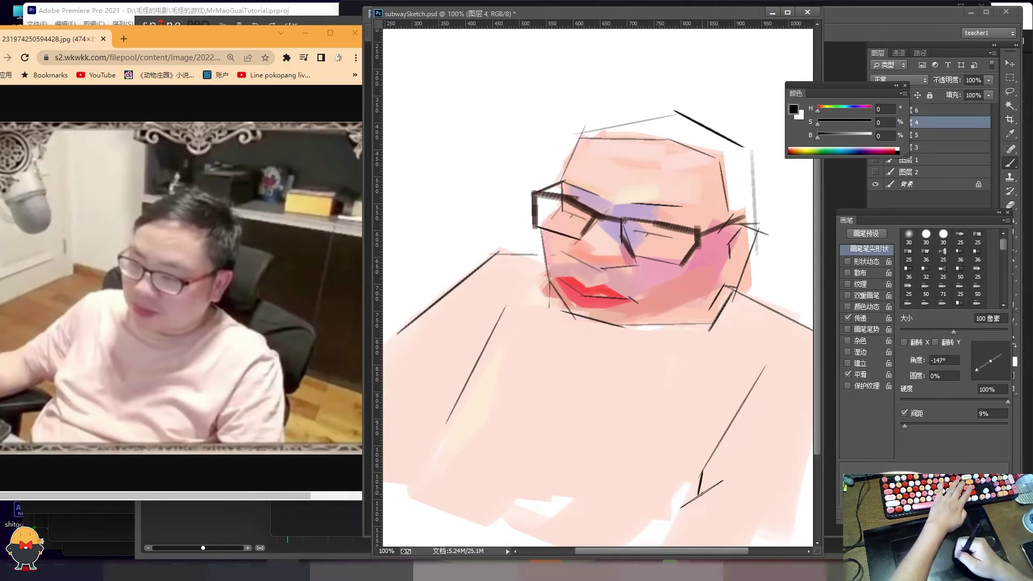
{"action": "left_click", "coordinate": [939, 132]}
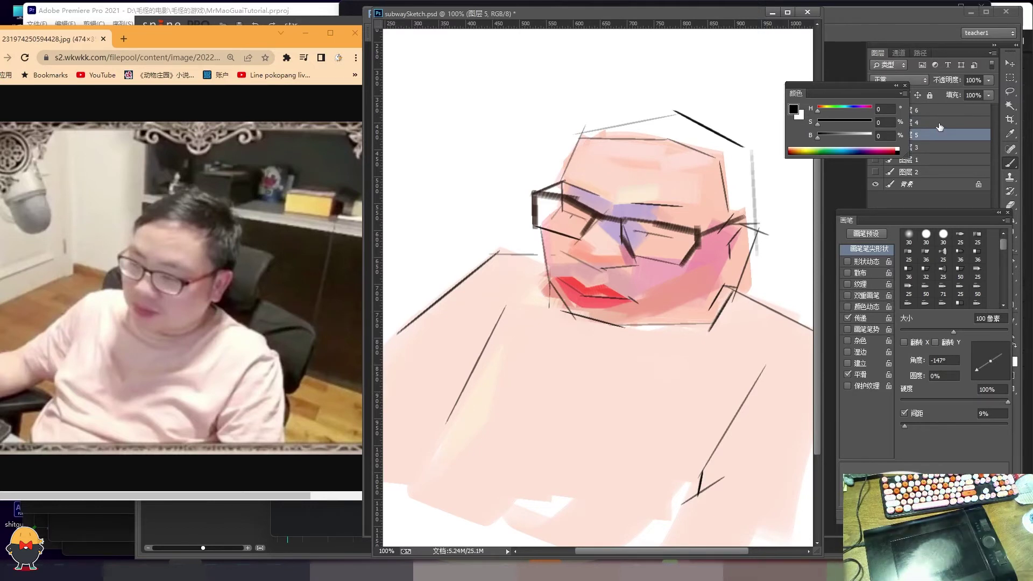
{"action": "left_click", "coordinate": [985, 375]}
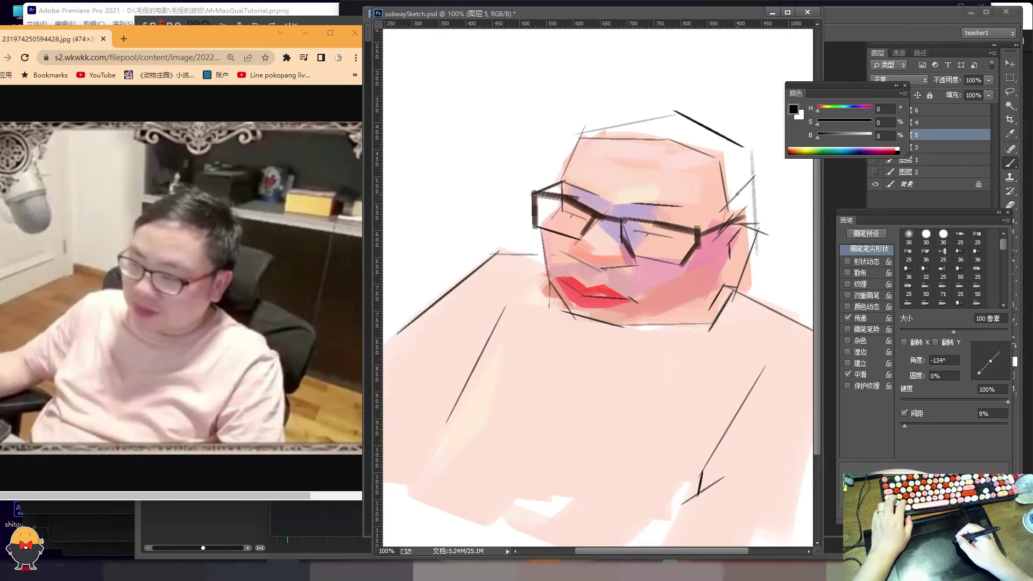
{"action": "left_click", "coordinate": [975, 354]}
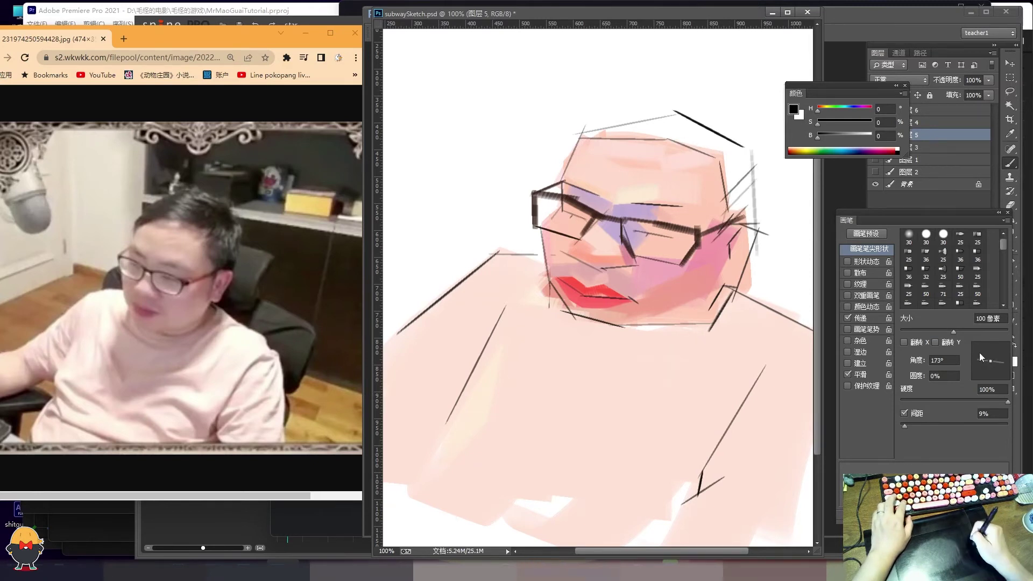
Step: Add hatch strokes at the hair's top-right, then send 'need a tee and a tee bag~' in WeChat and close it
{"action": "left_click_drag", "start_coordinate": [695, 128], "coordinate": [741, 147]}
{"action": "key", "text": "ctrl+alt+w"}
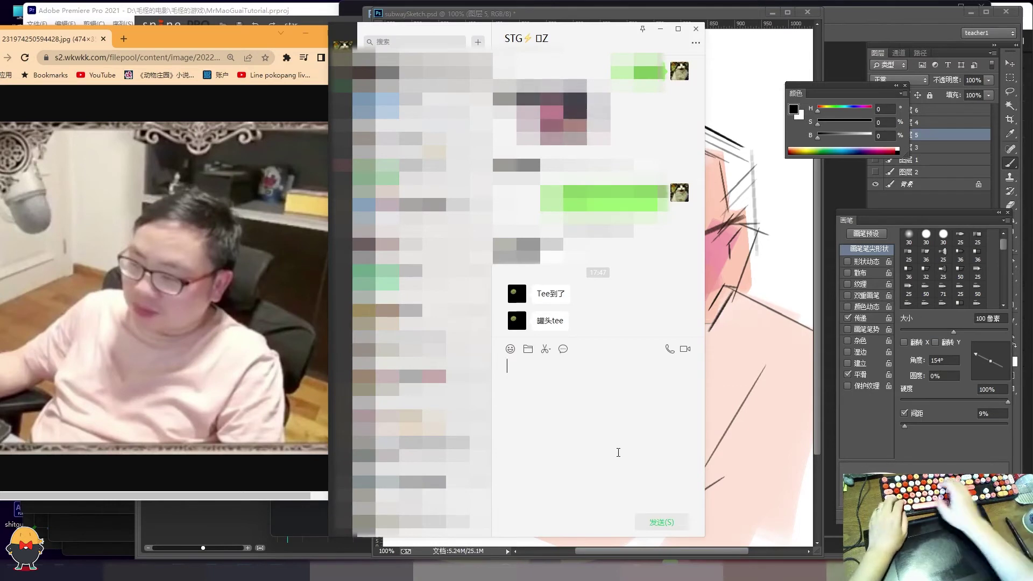
{"action": "type", "text": "I be"}
{"action": "key", "text": "BackSpace"}
{"action": "key", "text": "BackSpace"}
{"action": "type", "text": "need a"}
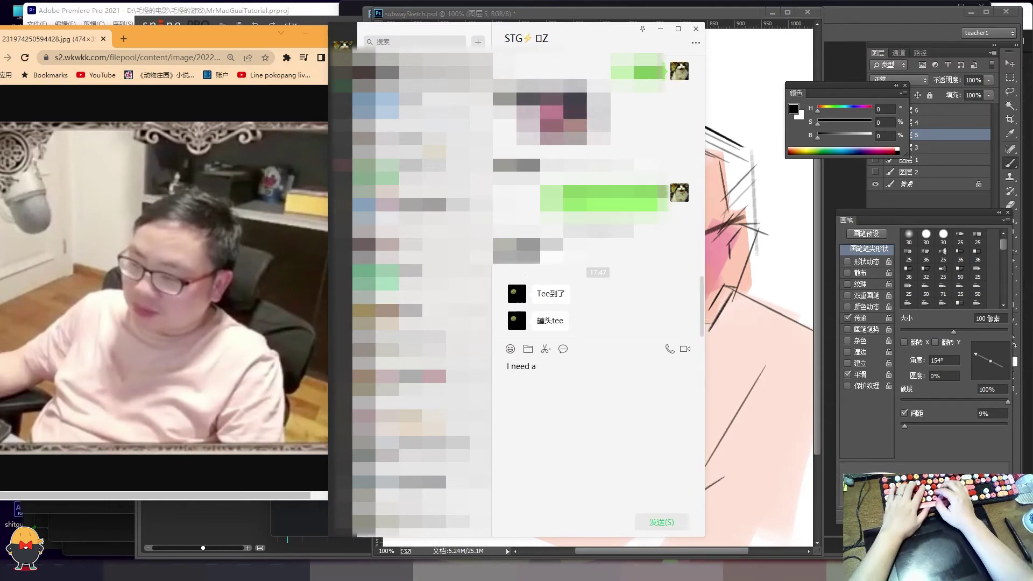
{"action": "type", "text": " tee and a tee bag~"}
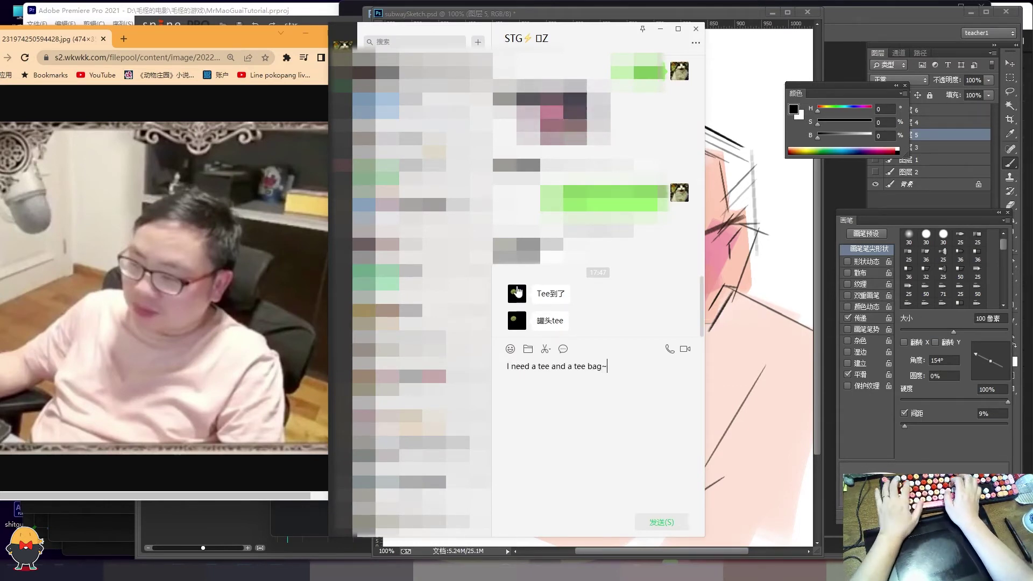
{"action": "key", "text": "Return"}
{"action": "key", "text": "ctrl+alt+w"}
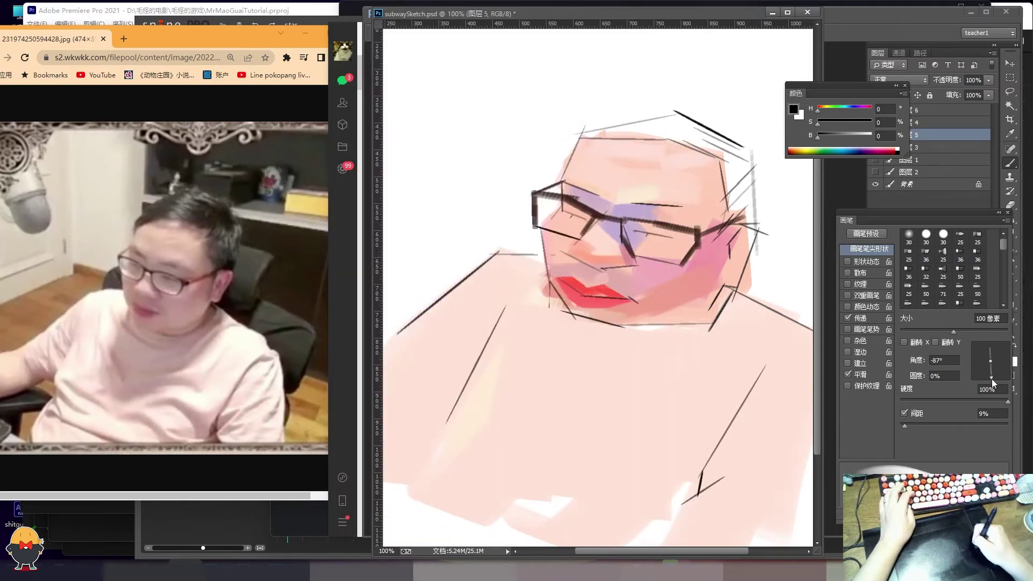
Step: With an enlarged brush, paint dark grey hair strokes across the top and right of the head
{"action": "key", "text": "bracketright"}
{"action": "left_click_drag", "start_coordinate": [492, 267], "coordinate": [493, 328]}
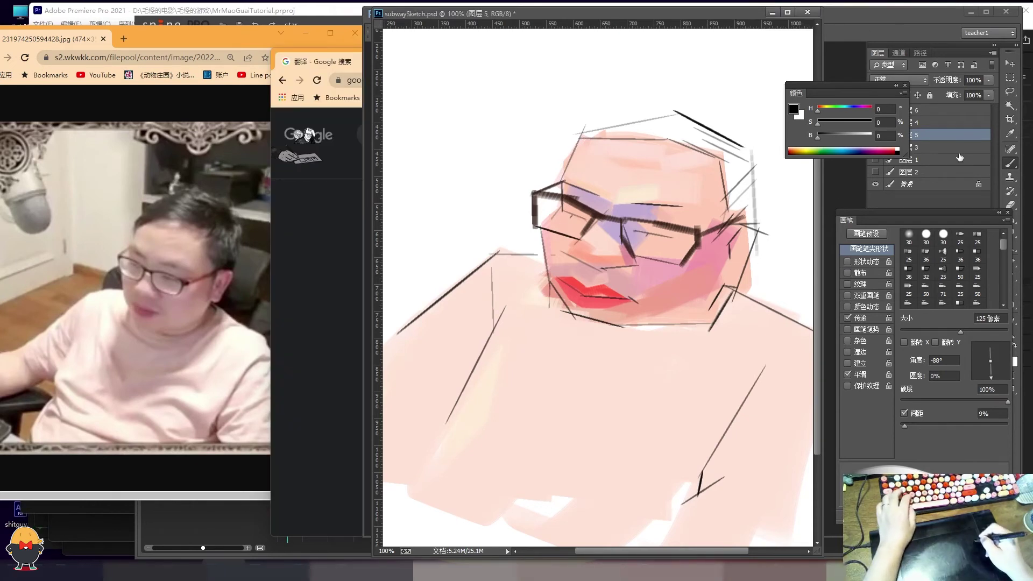
{"action": "left_click", "coordinate": [831, 135]}
{"action": "mouse_move", "coordinate": [722, 153]}
{"action": "left_mouse_down"}
{"action": "mouse_move", "coordinate": [722, 218]}
{"action": "mouse_move", "coordinate": [747, 229]}
{"action": "left_mouse_up"}
{"action": "left_click_drag", "start_coordinate": [828, 111], "coordinate": [828, 111]}
{"action": "mouse_move", "coordinate": [740, 146]}
{"action": "left_mouse_down"}
{"action": "mouse_move", "coordinate": [664, 119]}
{"action": "mouse_move", "coordinate": [586, 135]}
{"action": "left_mouse_up"}
{"action": "mouse_move", "coordinate": [653, 128]}
{"action": "left_mouse_down"}
{"action": "mouse_move", "coordinate": [574, 133]}
{"action": "mouse_move", "coordinate": [745, 141]}
{"action": "left_mouse_up"}
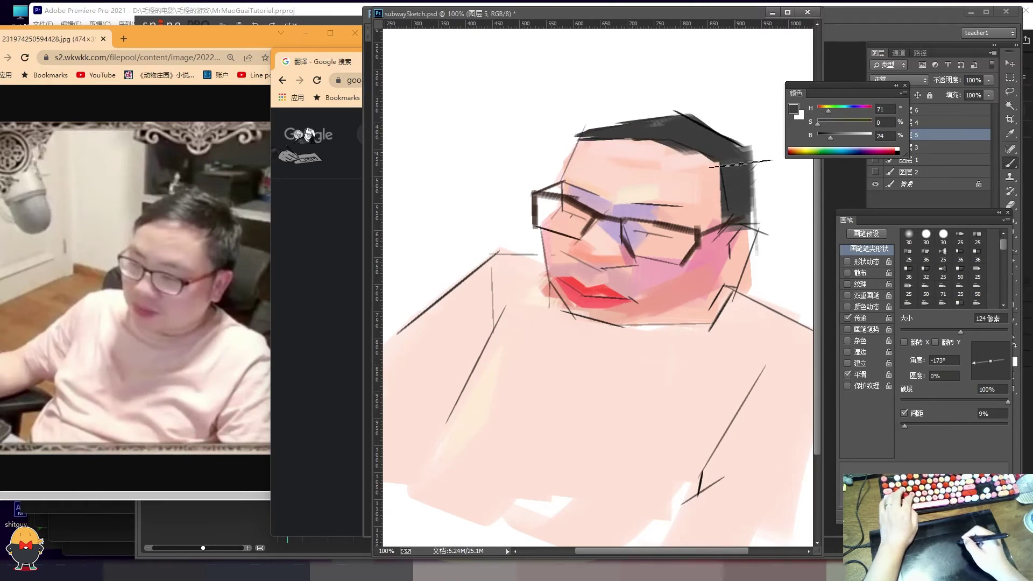
{"action": "left_click_drag", "start_coordinate": [975, 363], "coordinate": [986, 377]}
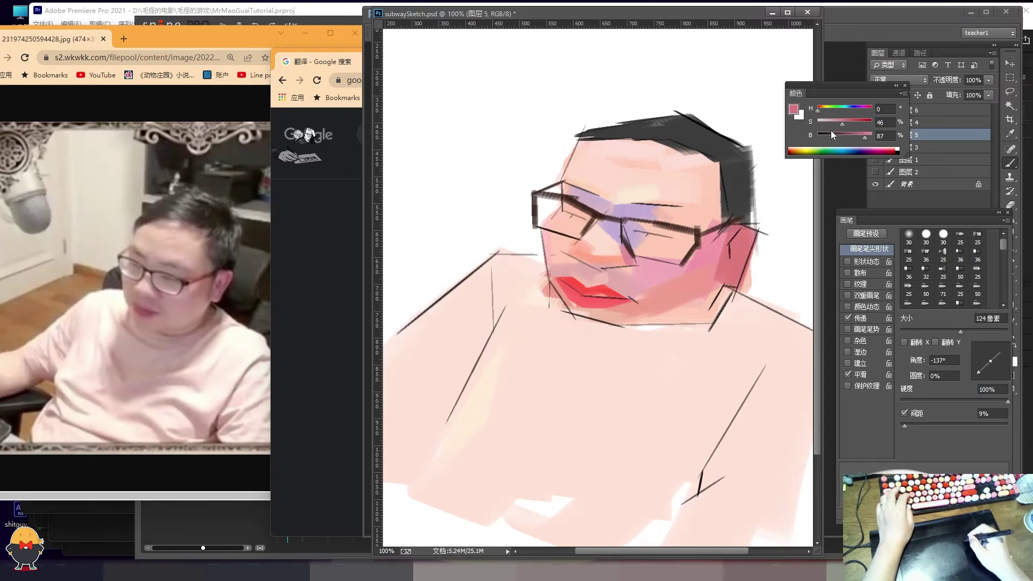
Step: Try beige and pink colours with a near-horizontal tip, undoing a trial pink neck stroke
{"action": "left_click_drag", "start_coordinate": [821, 112], "coordinate": [823, 111]}
{"action": "left_click", "coordinate": [837, 122]}
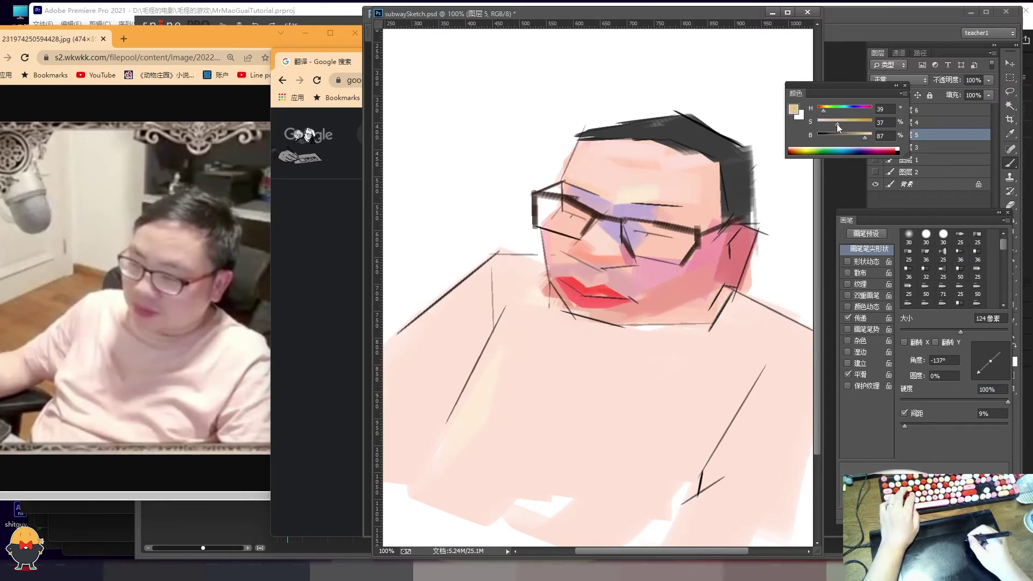
{"action": "left_click_drag", "start_coordinate": [984, 371], "coordinate": [974, 362]}
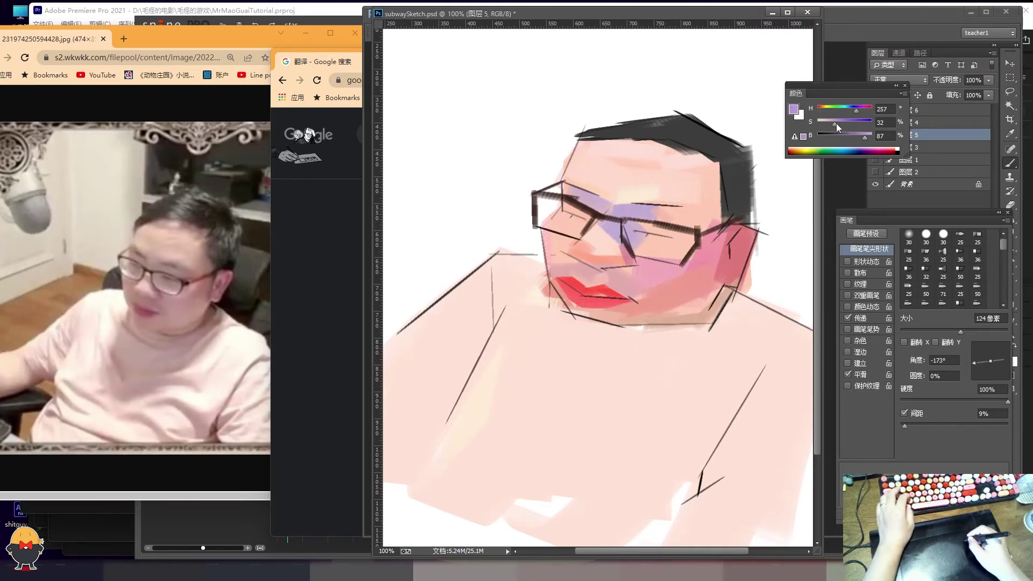
{"action": "left_click_drag", "start_coordinate": [820, 108], "coordinate": [819, 110]}
{"action": "key", "text": "shift+Left"}
{"action": "key", "text": "shift+Left"}
{"action": "key", "text": "shift+Left"}
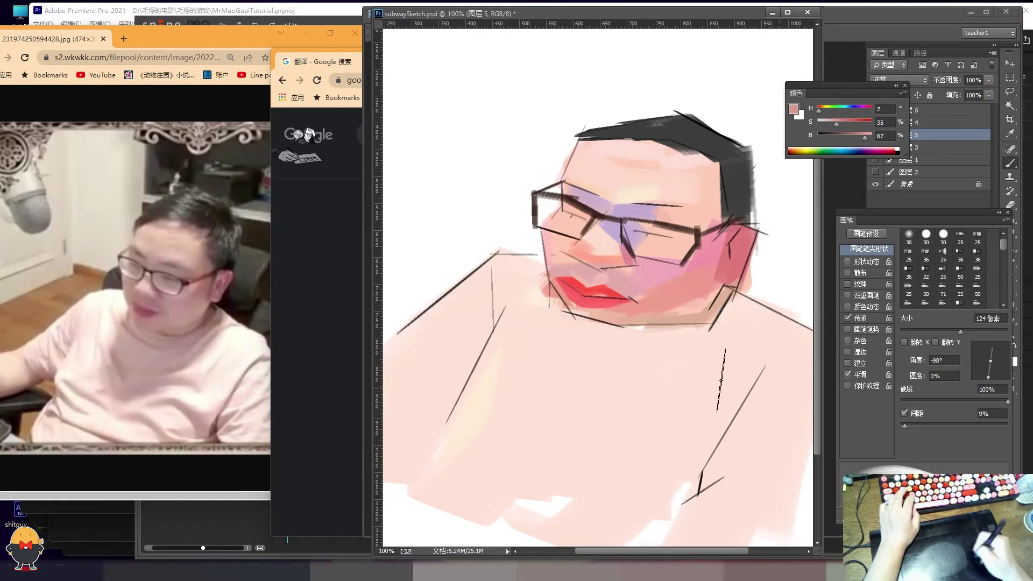
{"action": "left_click_drag", "start_coordinate": [554, 356], "coordinate": [563, 339]}
{"action": "key", "text": "ctrl+z"}
Step: Shade the neck and upper chest with wide pale lavender strokes
{"action": "left_click_drag", "start_coordinate": [857, 107], "coordinate": [830, 123]}
{"action": "left_click_drag", "start_coordinate": [549, 291], "coordinate": [563, 401]}
{"action": "left_click_drag", "start_coordinate": [565, 358], "coordinate": [576, 355]}
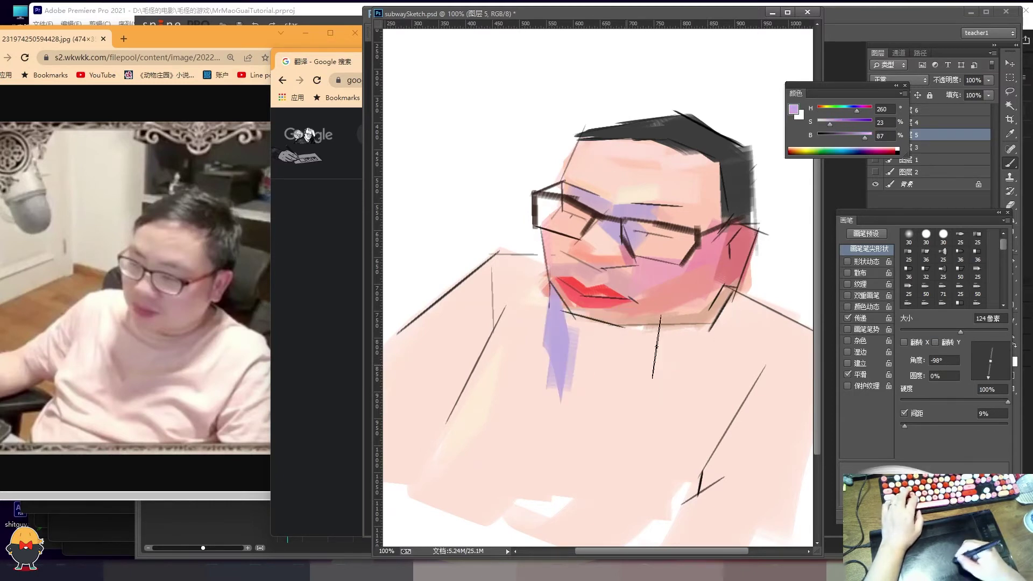
{"action": "left_click_drag", "start_coordinate": [964, 332], "coordinate": [971, 332]}
{"action": "left_click_drag", "start_coordinate": [556, 355], "coordinate": [627, 377]}
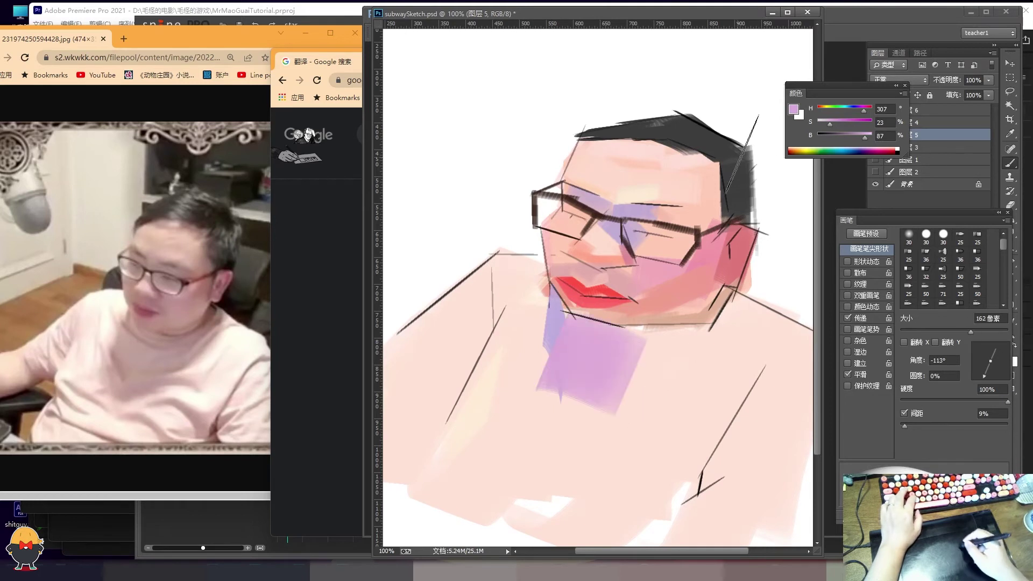
{"action": "left_click_drag", "start_coordinate": [560, 344], "coordinate": [635, 393]}
{"action": "mouse_move", "coordinate": [984, 376]}
{"action": "left_mouse_down"}
{"action": "mouse_move", "coordinate": [964, 375]}
{"action": "mouse_move", "coordinate": [974, 362]}
{"action": "left_mouse_up"}
{"action": "left_click_drag", "start_coordinate": [667, 328], "coordinate": [663, 389]}
{"action": "left_click_drag", "start_coordinate": [576, 410], "coordinate": [641, 451]}
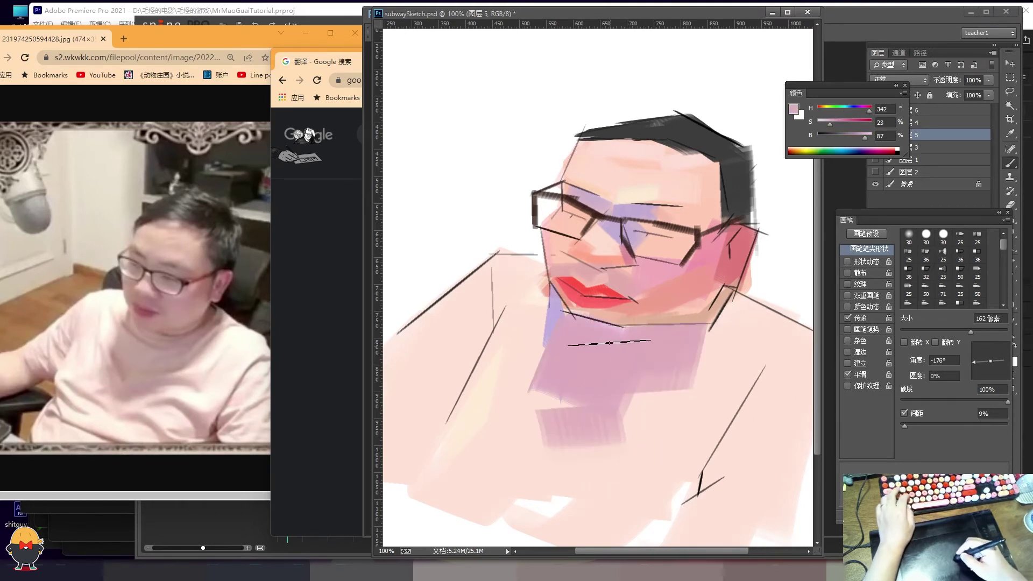
Step: Add purple shading inside the right glasses lens and shrink the brush to 80 px
{"action": "left_click_drag", "start_coordinate": [824, 109], "coordinate": [865, 111]}
{"action": "left_click_drag", "start_coordinate": [629, 236], "coordinate": [697, 242]}
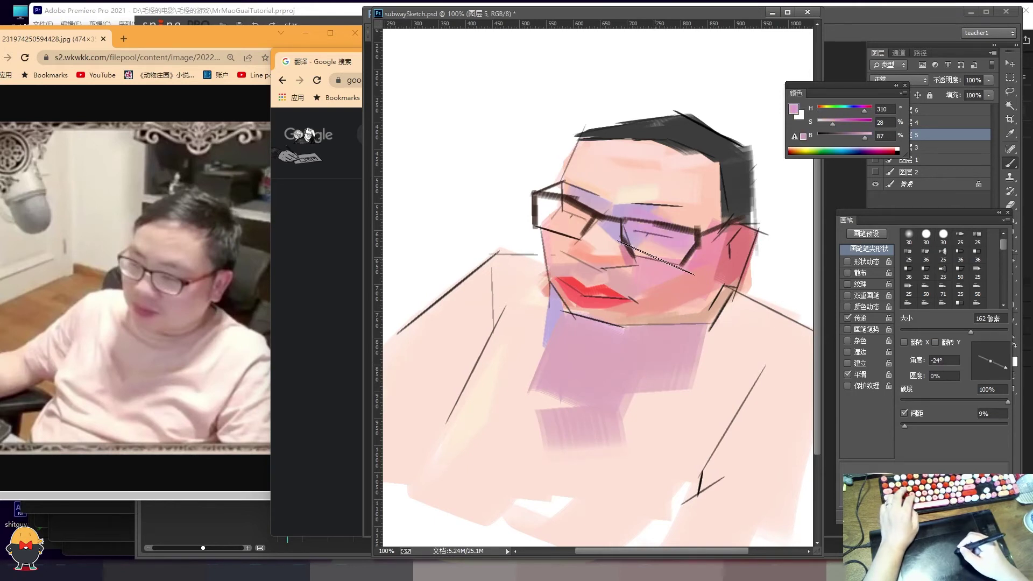
{"action": "key", "text": "bracketleft"}
{"action": "key", "text": "bracketleft"}
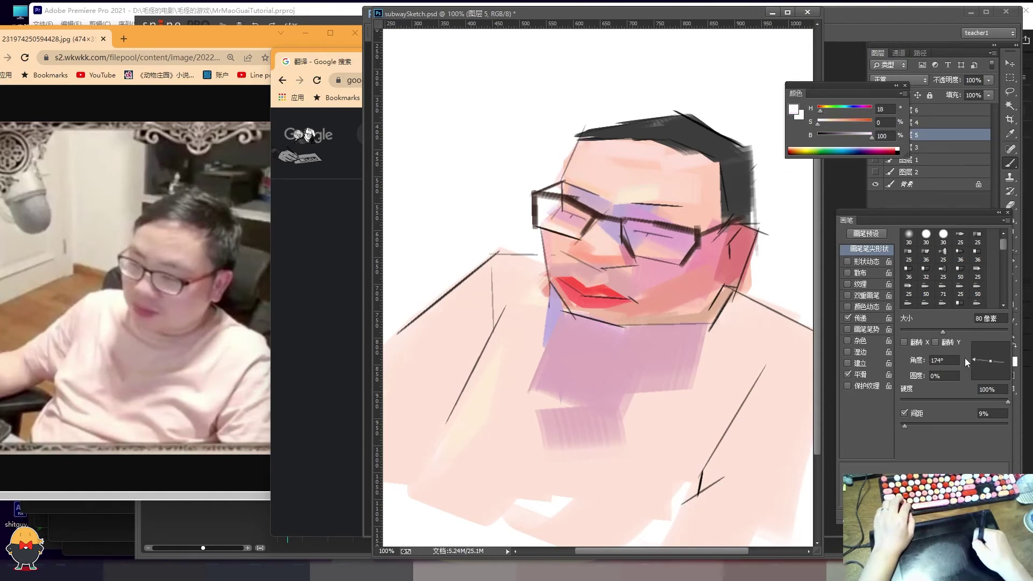
Step: Switch to purple, shrink the brush to 45 px and turn its tip downward
{"action": "left_click", "coordinate": [856, 122]}
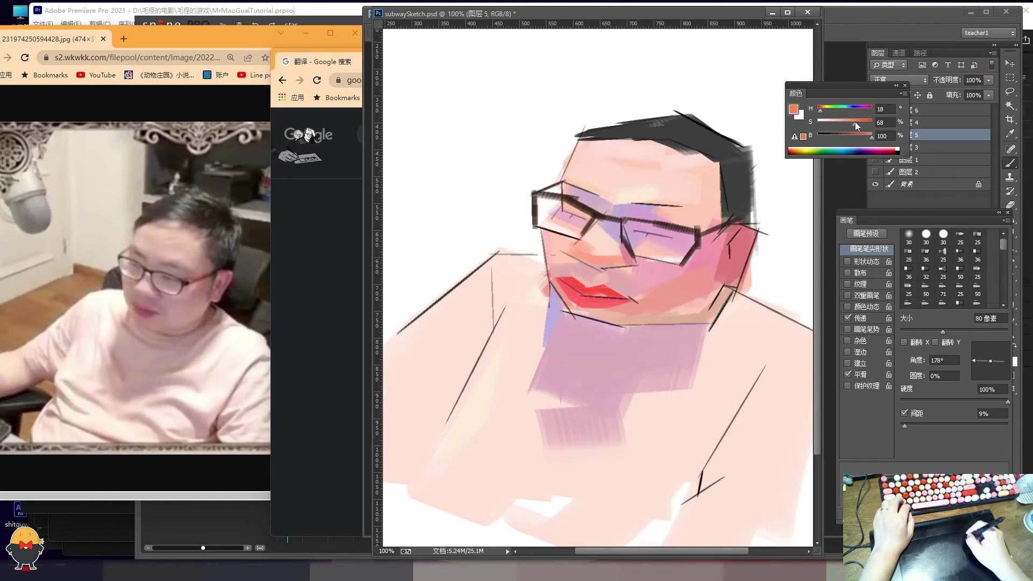
{"action": "left_click", "coordinate": [1002, 370]}
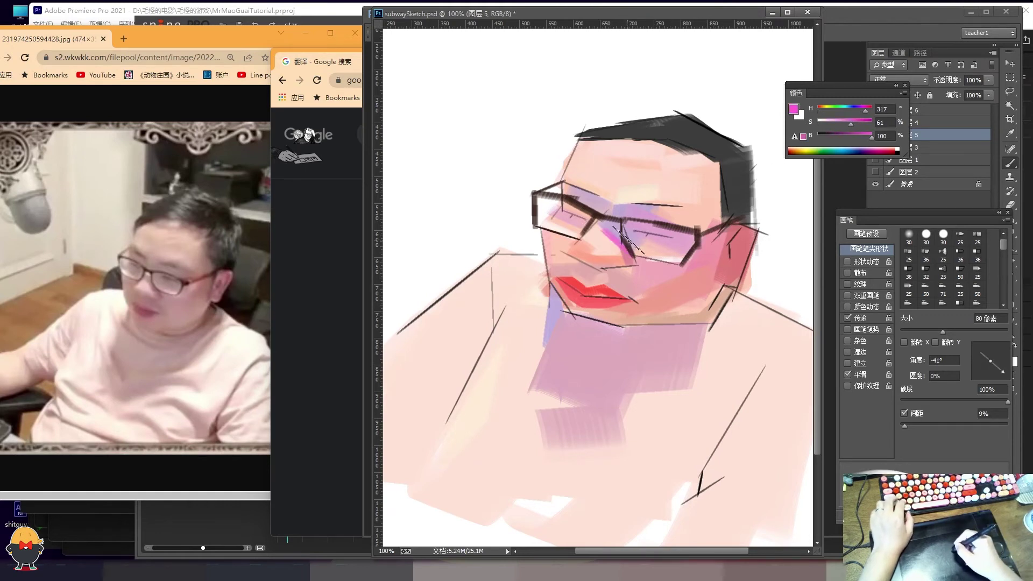
{"action": "left_click", "coordinate": [854, 111]}
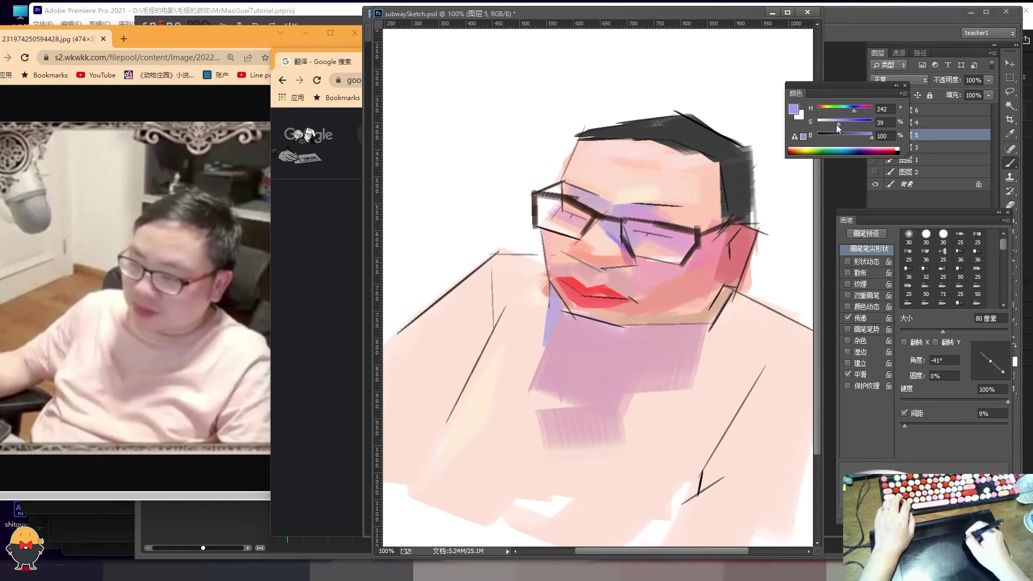
{"action": "left_click", "coordinate": [980, 372]}
{"action": "left_click_drag", "start_coordinate": [942, 331], "coordinate": [924, 332]}
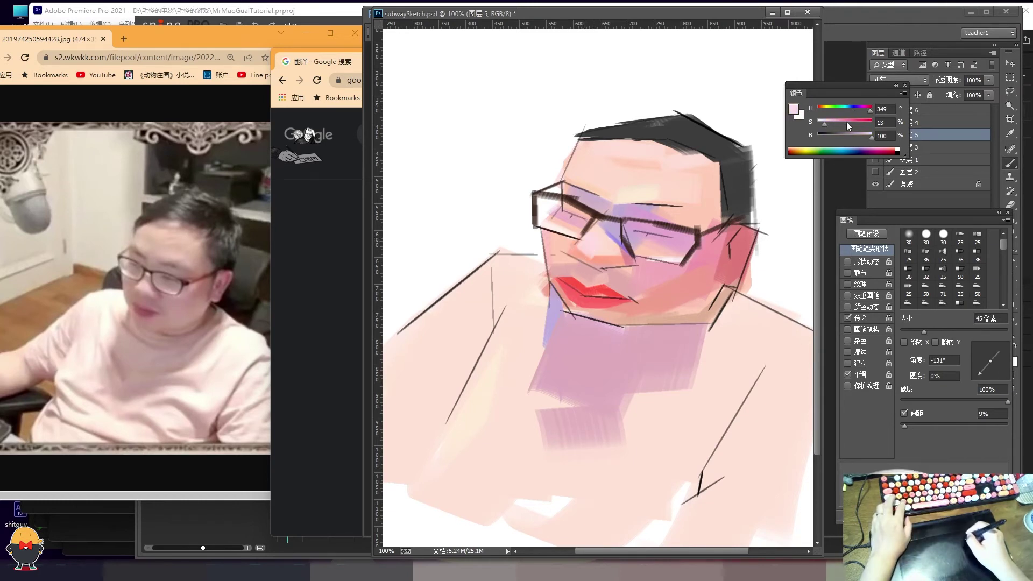
{"action": "left_click", "coordinate": [1002, 372]}
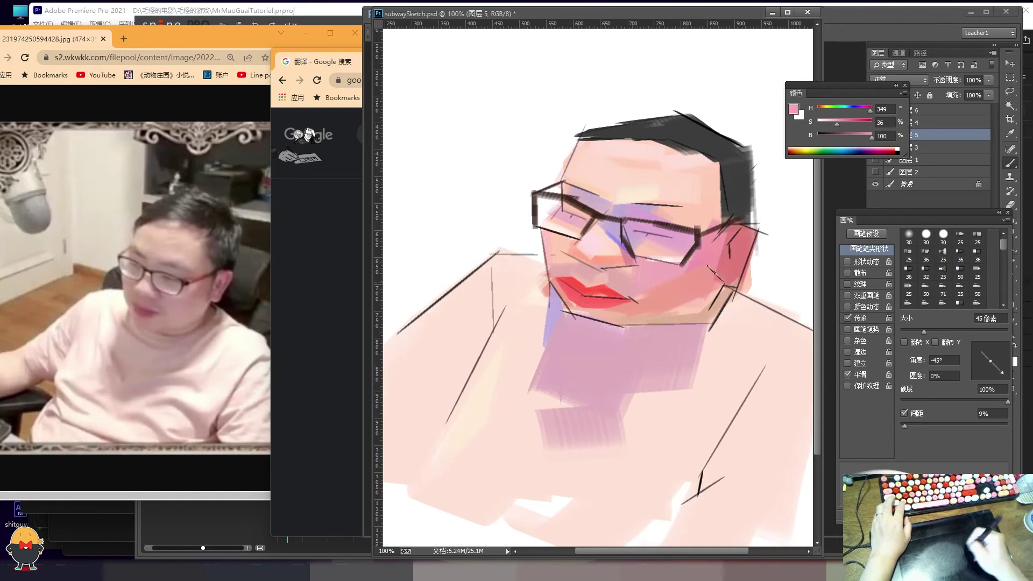
{"action": "left_click_drag", "start_coordinate": [962, 361], "coordinate": [982, 371]}
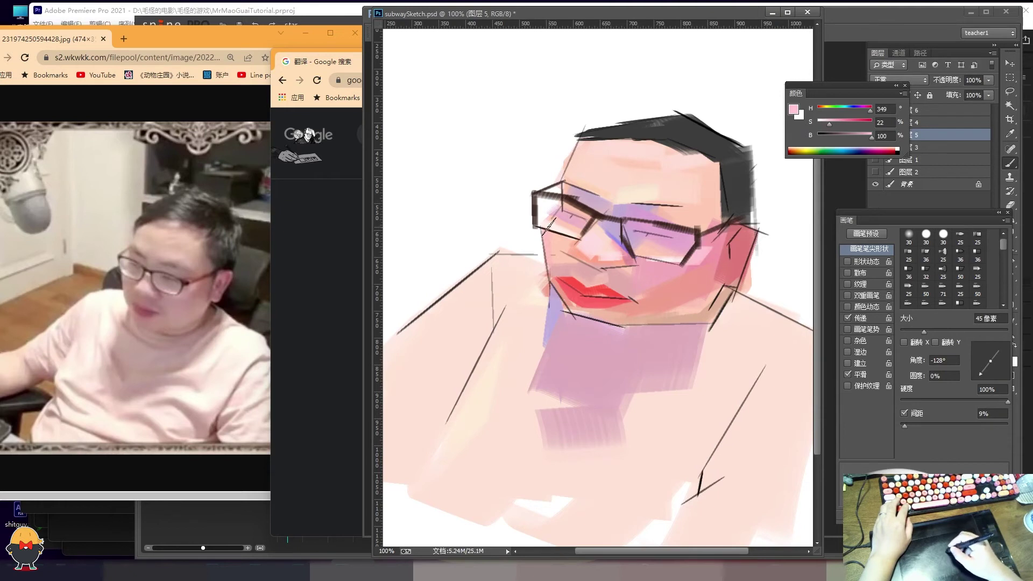
{"action": "left_click", "coordinate": [990, 377]}
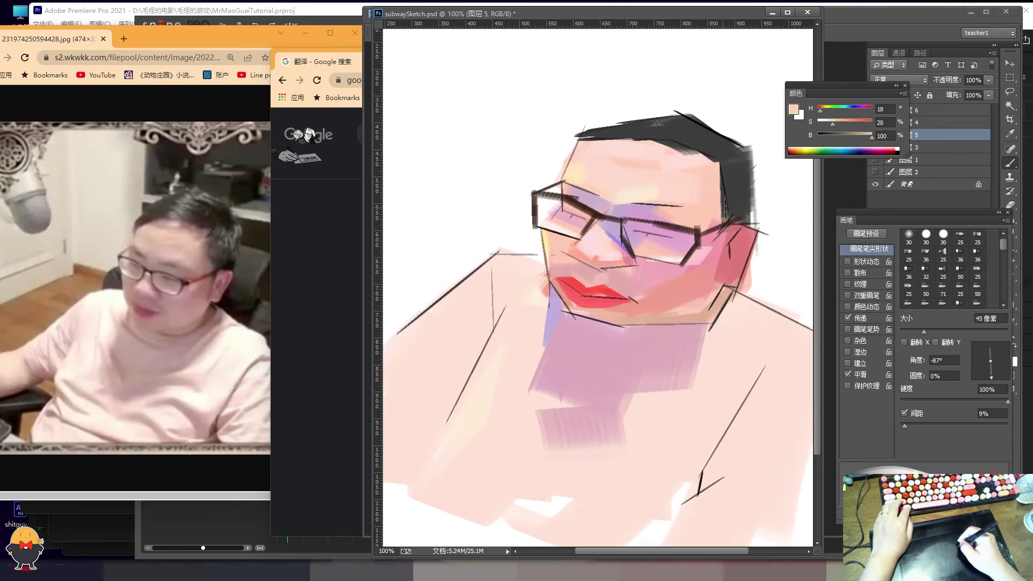
{"action": "left_click_drag", "start_coordinate": [994, 377], "coordinate": [998, 387]}
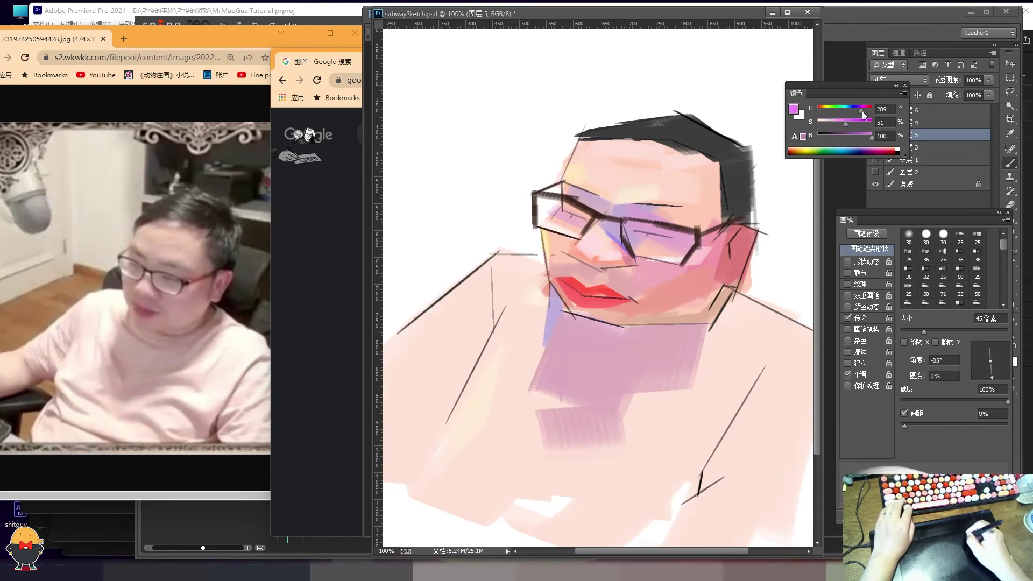
Step: Undo a deeper purple stroke on the head and paint peach over the hair's right edge
{"action": "left_click_drag", "start_coordinate": [858, 109], "coordinate": [860, 111]}
{"action": "key", "text": "bracketright"}
{"action": "key", "text": "bracketright"}
{"action": "key", "text": "bracketright"}
{"action": "left_click_drag", "start_coordinate": [705, 191], "coordinate": [725, 188]}
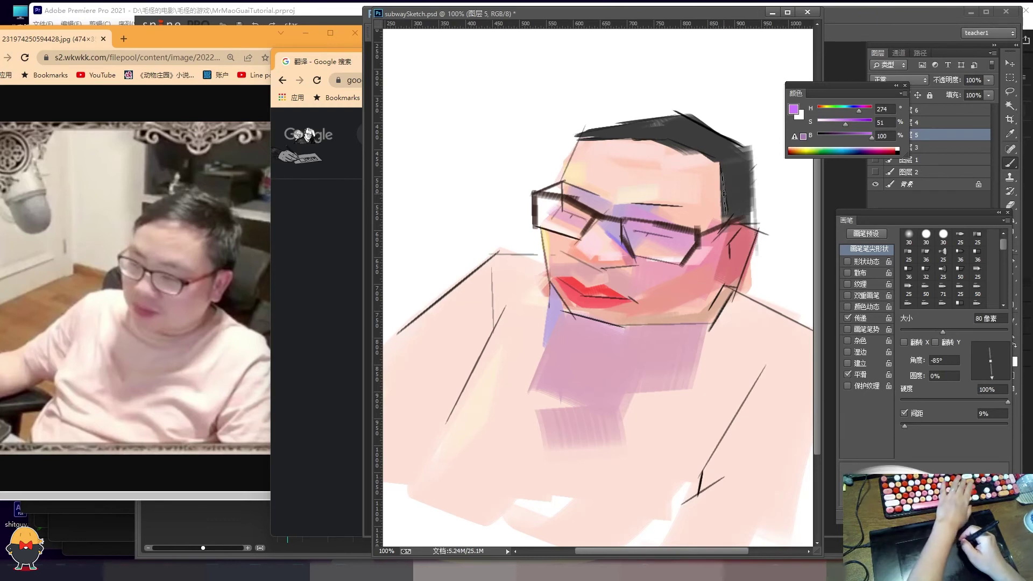
{"action": "left_click_drag", "start_coordinate": [859, 111], "coordinate": [863, 111]}
{"action": "key", "text": "ctrl+z"}
{"action": "left_click_drag", "start_coordinate": [724, 165], "coordinate": [721, 225]}
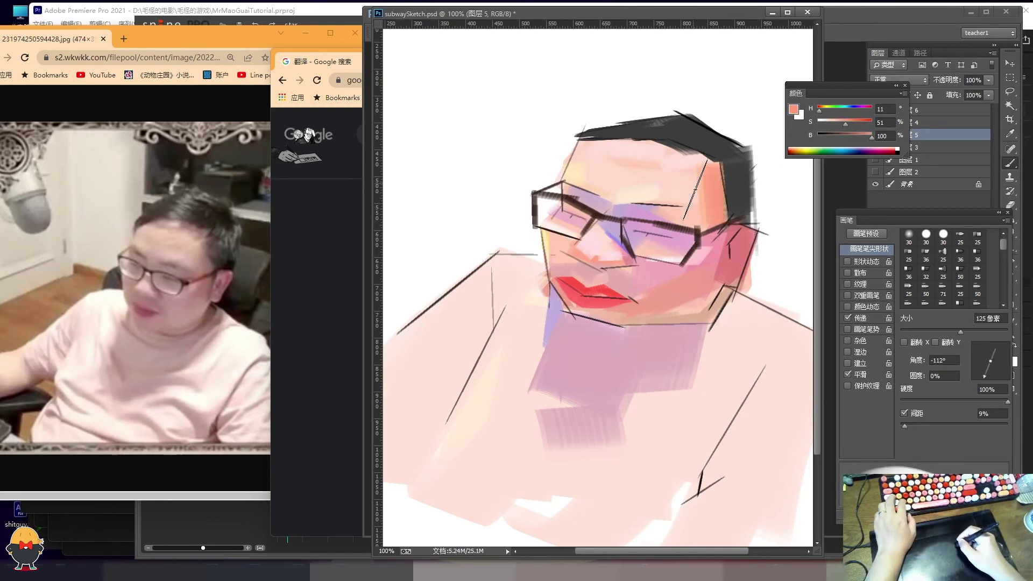
Step: Paint saturated magenta strokes over the glasses
{"action": "left_click_drag", "start_coordinate": [841, 124], "coordinate": [842, 124]}
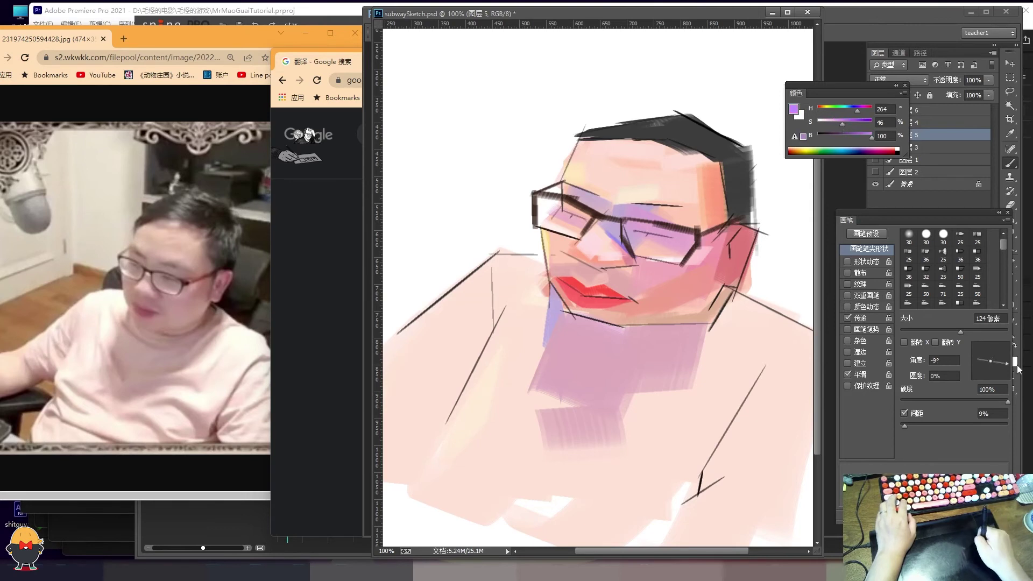
{"action": "left_click", "coordinate": [862, 110]}
{"action": "left_click_drag", "start_coordinate": [693, 217], "coordinate": [656, 239]}
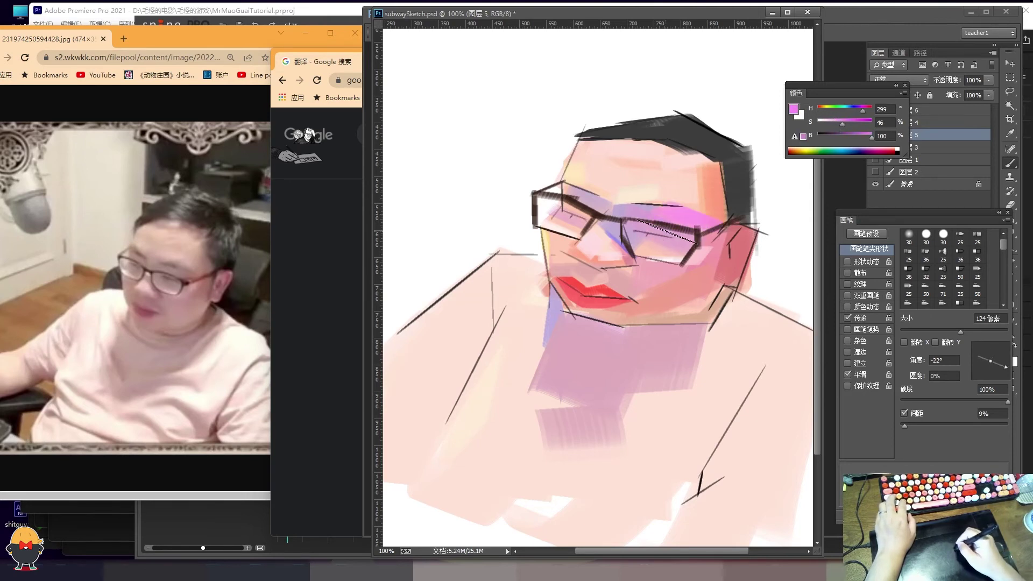
{"action": "mouse_move", "coordinate": [990, 371]}
{"action": "left_mouse_down"}
{"action": "mouse_move", "coordinate": [983, 388]}
{"action": "mouse_move", "coordinate": [980, 371]}
{"action": "left_mouse_up"}
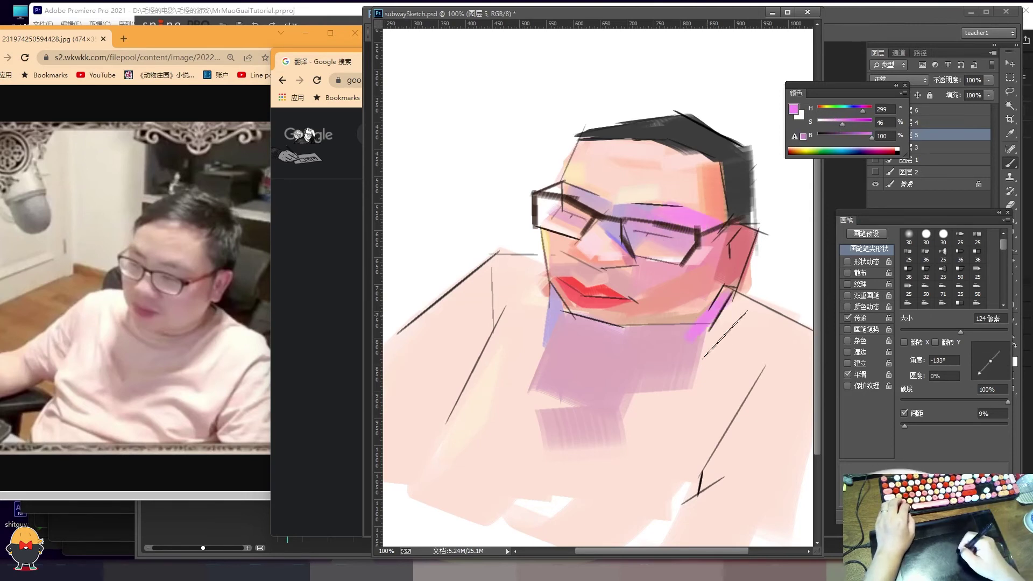
Step: Paint a pinkish-red stroke below the jaw and pink and violet strokes on the lower-right chest
{"action": "left_click_drag", "start_coordinate": [862, 111], "coordinate": [816, 112]}
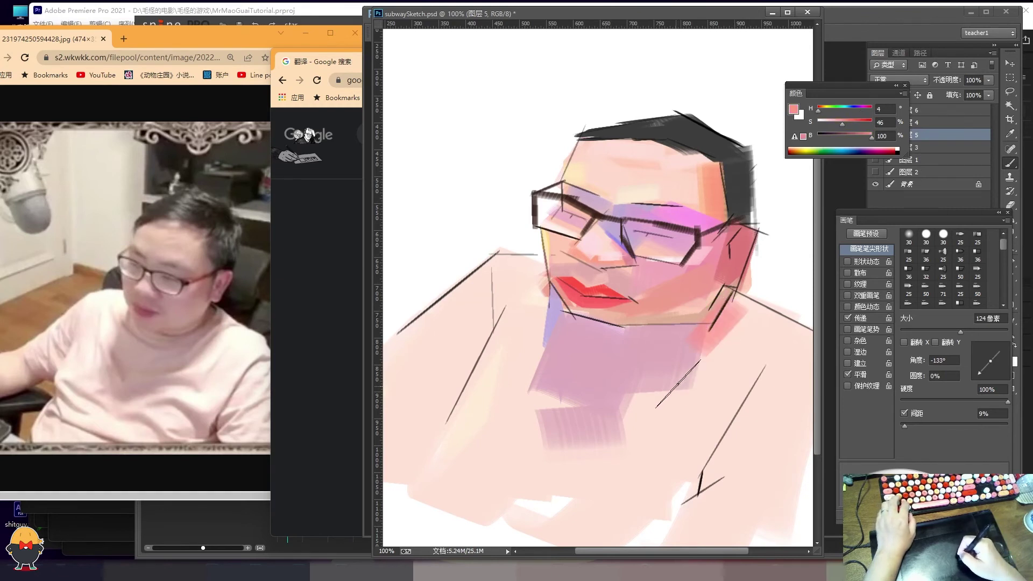
{"action": "left_click_drag", "start_coordinate": [722, 341], "coordinate": [713, 323]}
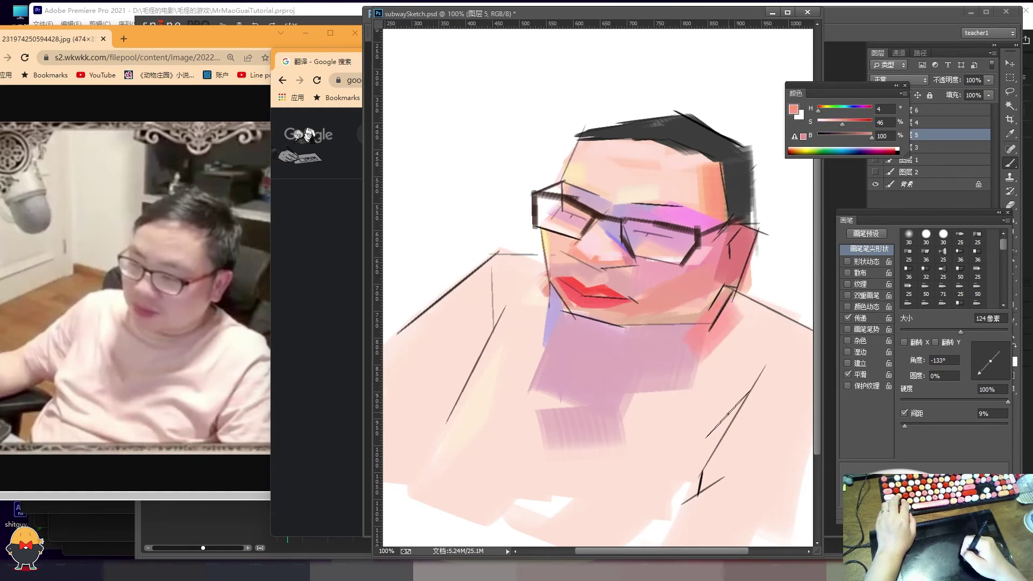
{"action": "left_click_drag", "start_coordinate": [731, 449], "coordinate": [738, 453]}
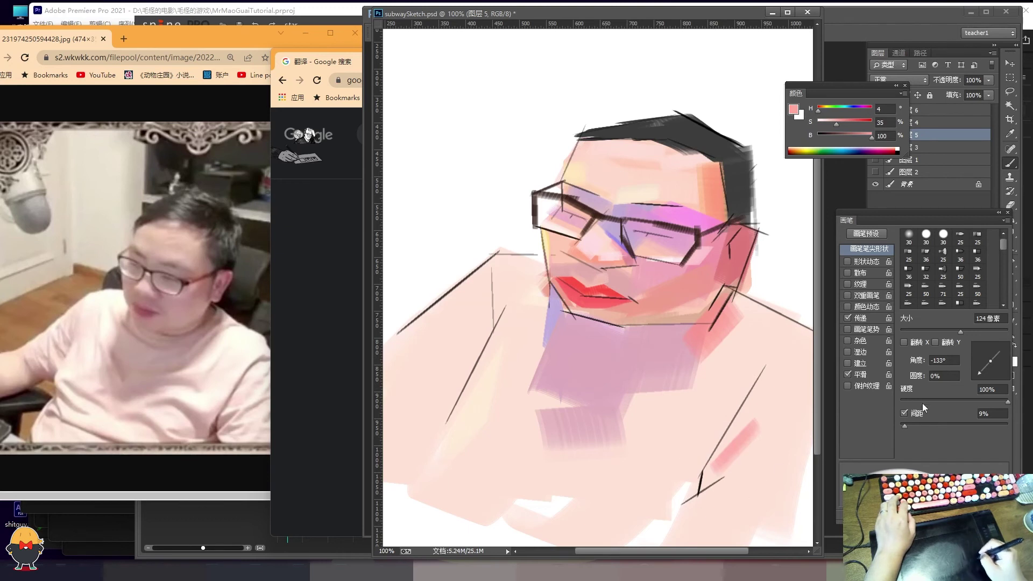
{"action": "left_click_drag", "start_coordinate": [691, 513], "coordinate": [735, 495]}
{"action": "left_click_drag", "start_coordinate": [1000, 357], "coordinate": [1001, 392]}
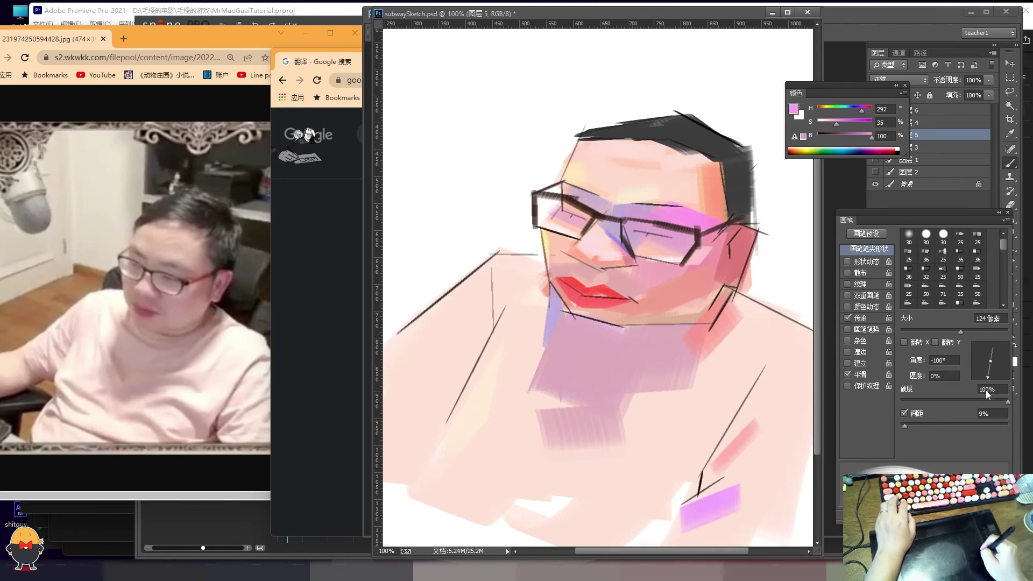
Step: Add pinkish-red marks on the left chest with an 80 px brush
{"action": "left_click_drag", "start_coordinate": [823, 111], "coordinate": [819, 111]}
{"action": "left_click_drag", "start_coordinate": [476, 288], "coordinate": [487, 331]}
{"action": "key", "text": "bracketleft"}
{"action": "key", "text": "bracketleft"}
{"action": "key", "text": "bracketleft"}
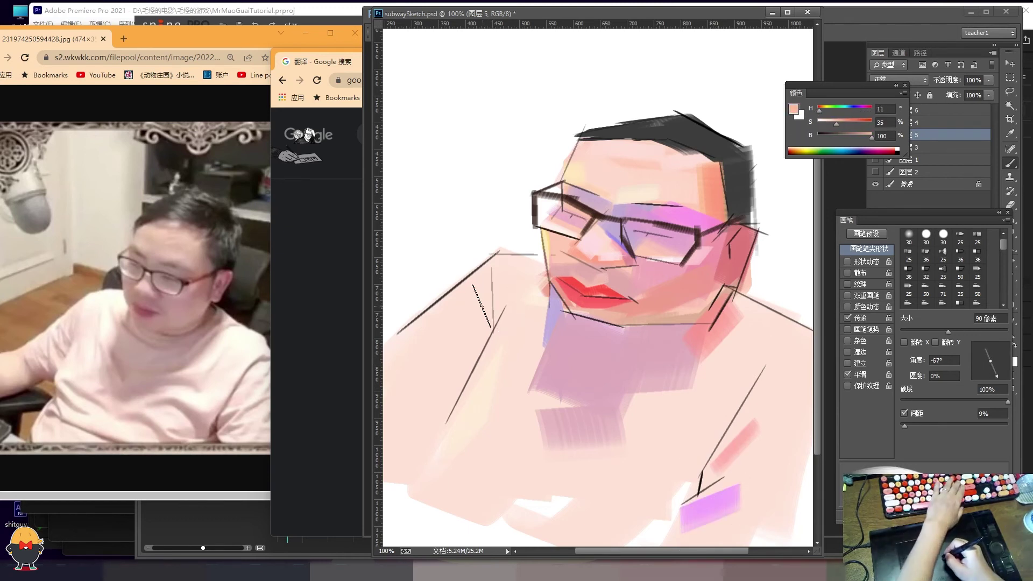
{"action": "left_click_drag", "start_coordinate": [990, 360], "coordinate": [978, 350]}
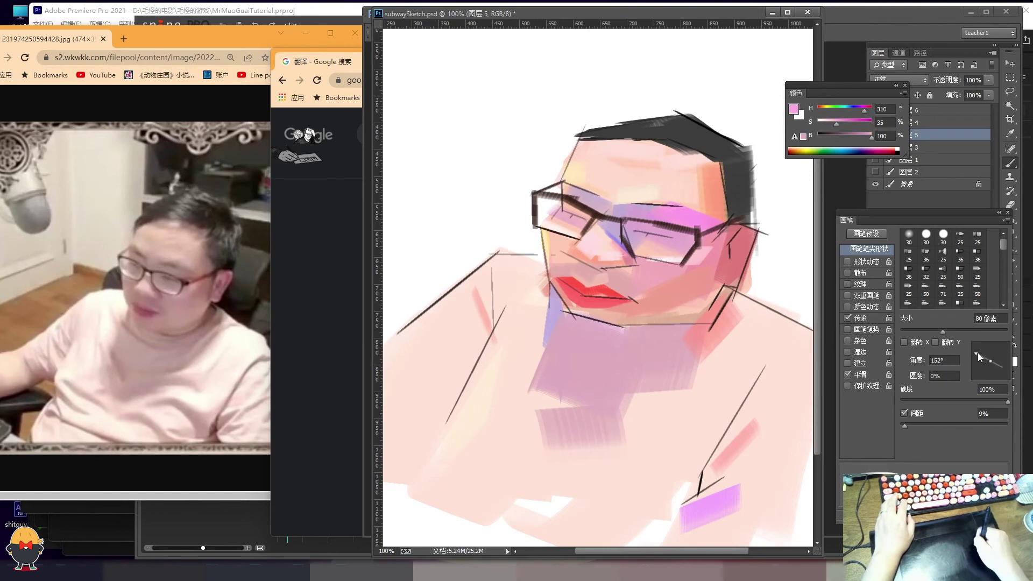
{"action": "left_click_drag", "start_coordinate": [830, 112], "coordinate": [819, 110]}
{"action": "left_click_drag", "start_coordinate": [470, 330], "coordinate": [458, 350]}
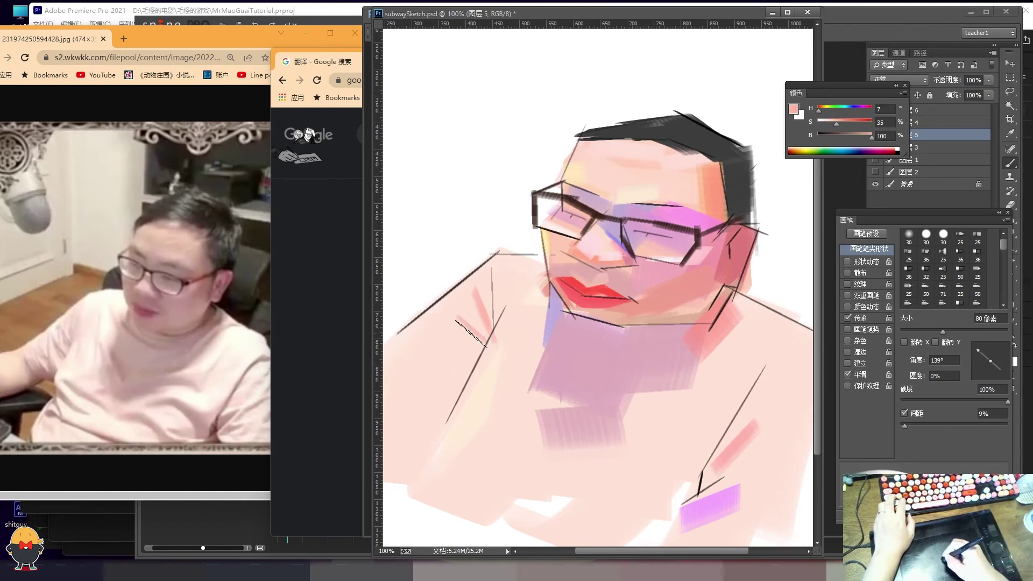
{"action": "mouse_move", "coordinate": [991, 360]}
{"action": "left_mouse_down"}
{"action": "mouse_move", "coordinate": [996, 377]}
{"action": "mouse_move", "coordinate": [977, 353]}
{"action": "mouse_move", "coordinate": [1004, 370]}
{"action": "left_mouse_up"}
Step: Resize the brush and paint a pink stroke across the chest
{"action": "key", "text": "bracketright"}
{"action": "key", "text": "bracketright"}
{"action": "key", "text": "bracketright"}
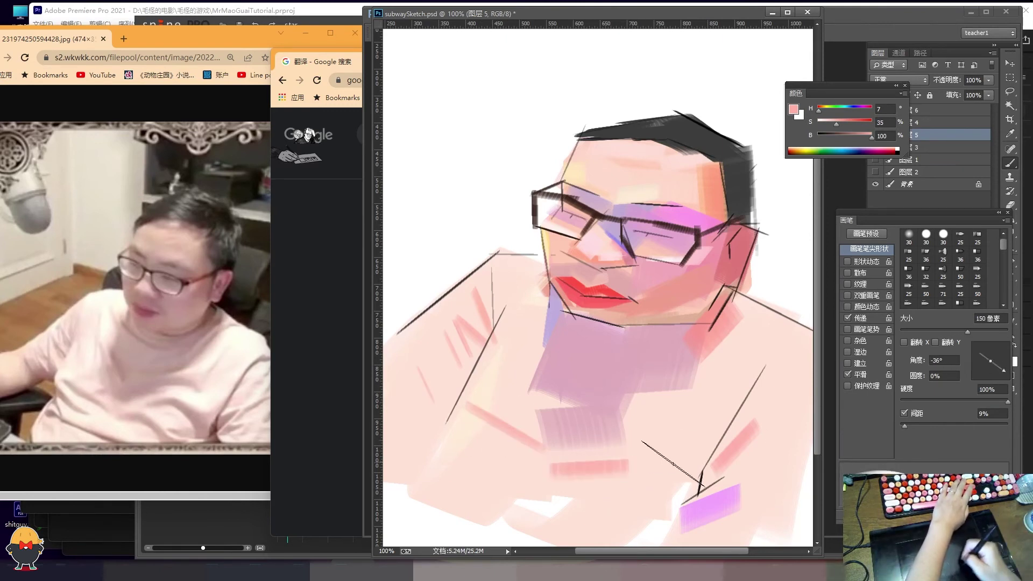
{"action": "key", "text": "bracketleft"}
{"action": "key", "text": "bracketleft"}
{"action": "key", "text": "bracketleft"}
{"action": "left_click_drag", "start_coordinate": [616, 427], "coordinate": [702, 459]}
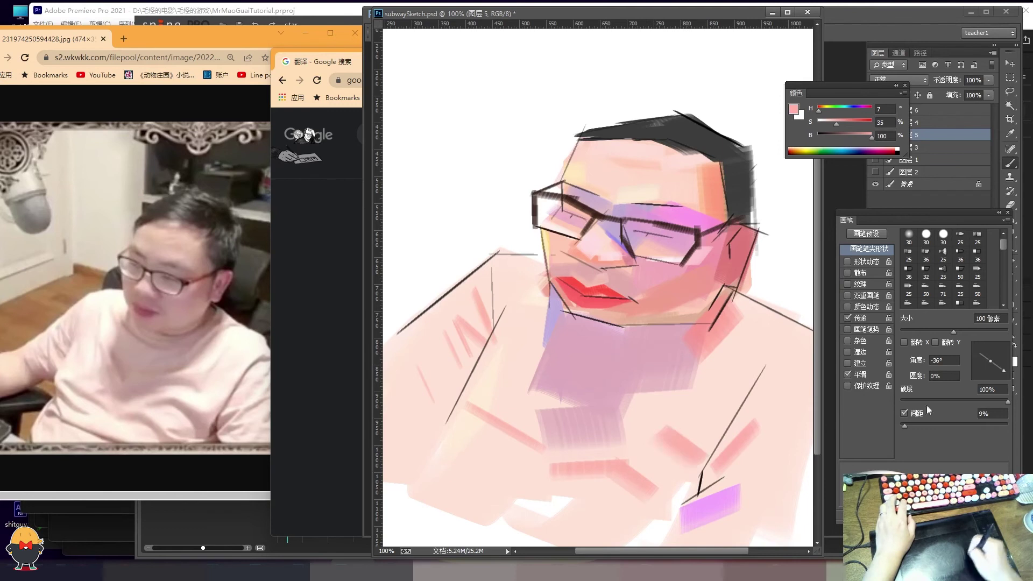
{"action": "mouse_move", "coordinate": [1001, 368]}
{"action": "left_mouse_down"}
{"action": "mouse_move", "coordinate": [975, 360]}
{"action": "mouse_move", "coordinate": [995, 401]}
{"action": "left_mouse_up"}
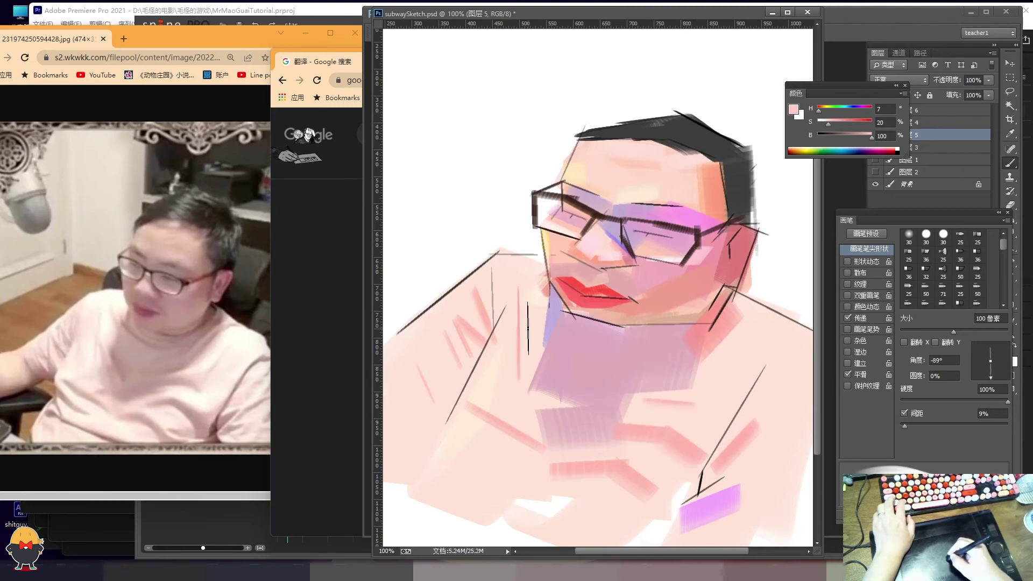
{"action": "left_click_drag", "start_coordinate": [991, 376], "coordinate": [1015, 386]}
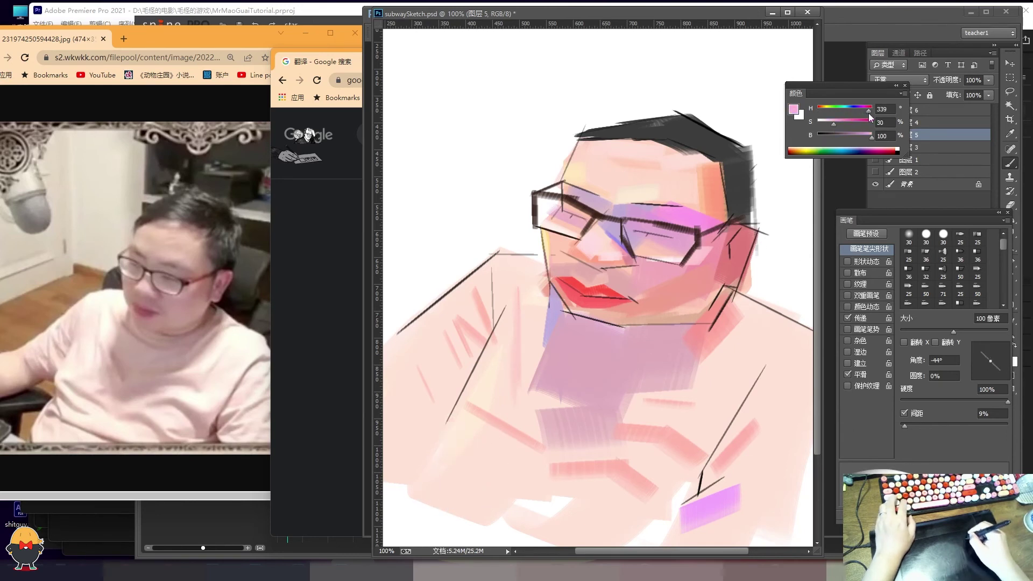
Step: Add a magenta diagonal and pink upright strokes on the lower-left torso
{"action": "left_click_drag", "start_coordinate": [869, 114], "coordinate": [868, 114]}
{"action": "left_click_drag", "start_coordinate": [445, 425], "coordinate": [478, 457]}
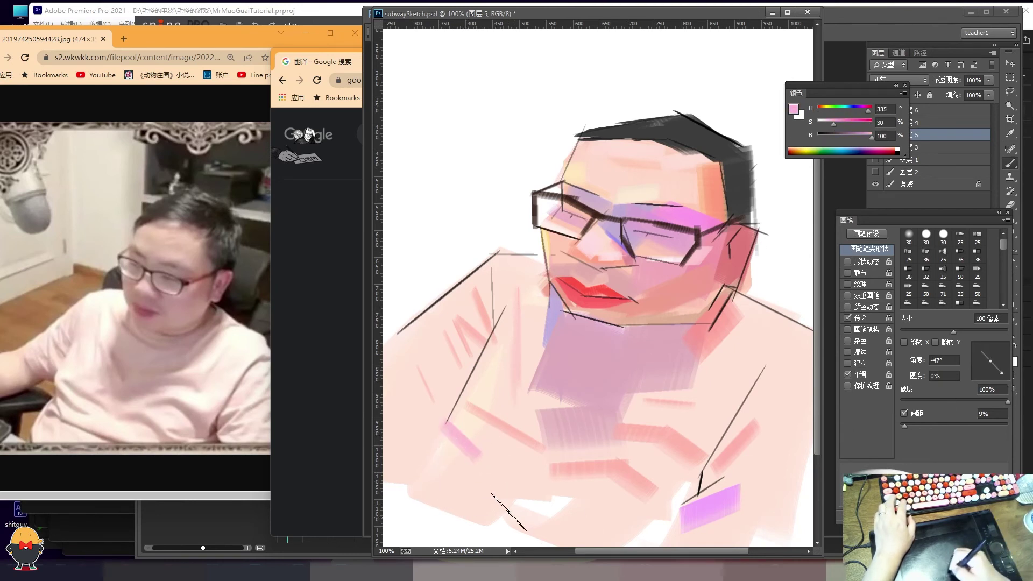
{"action": "left_click_drag", "start_coordinate": [1001, 372], "coordinate": [995, 377]}
{"action": "left_click_drag", "start_coordinate": [456, 452], "coordinate": [468, 503]}
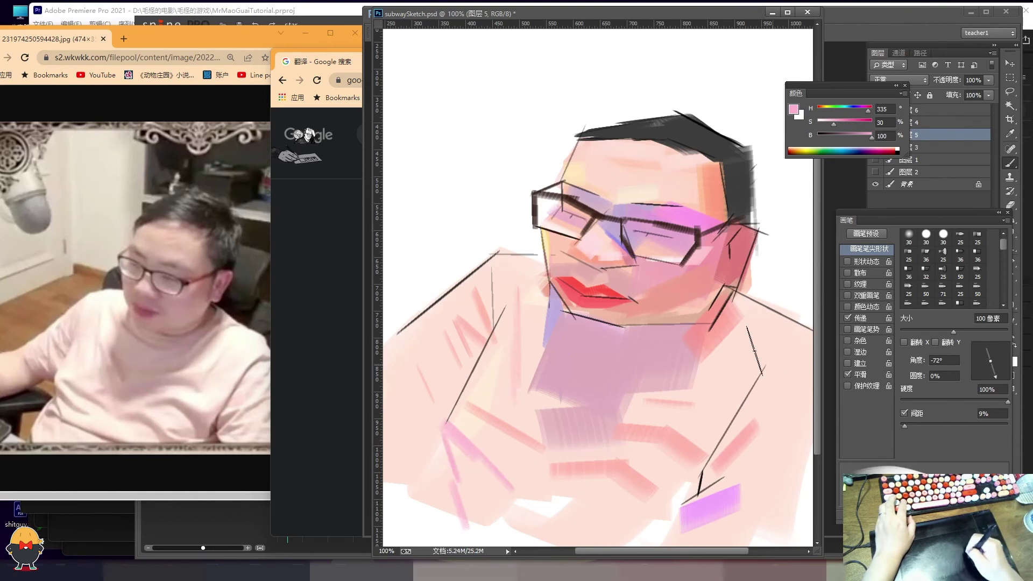
Step: Switch to pale peach and turn the brush tip horizontal
{"action": "left_click_drag", "start_coordinate": [833, 124], "coordinate": [824, 124]}
{"action": "left_click", "coordinate": [823, 111]}
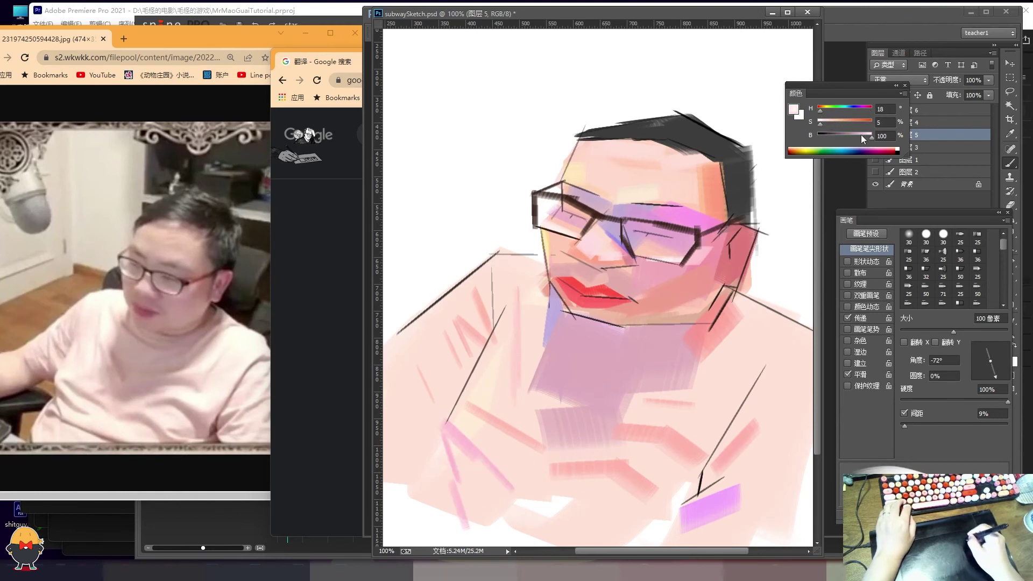
{"action": "left_click_drag", "start_coordinate": [994, 375], "coordinate": [978, 379]}
{"action": "left_click_drag", "start_coordinate": [988, 374], "coordinate": [997, 377]}
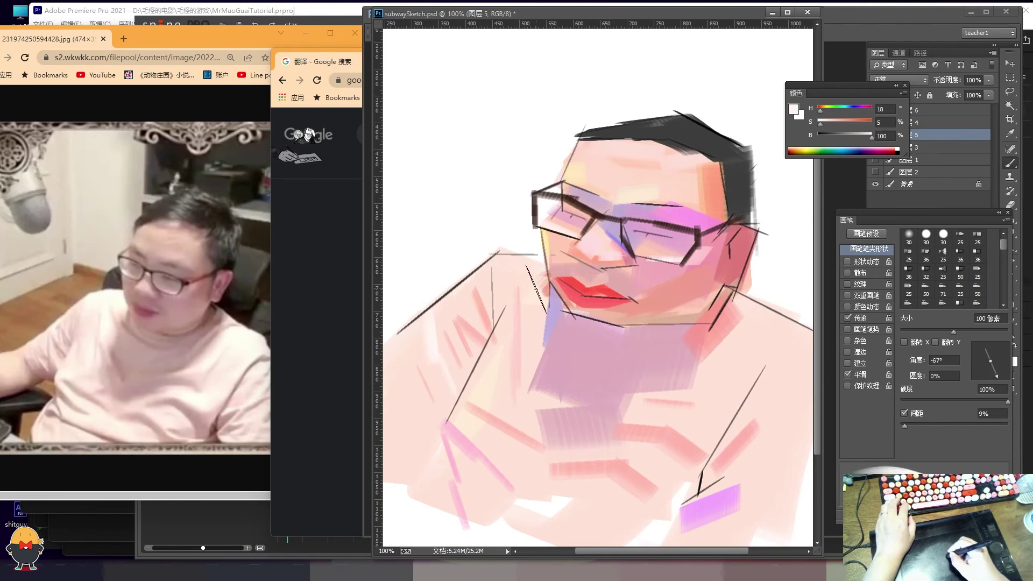
{"action": "key", "text": "Left"}
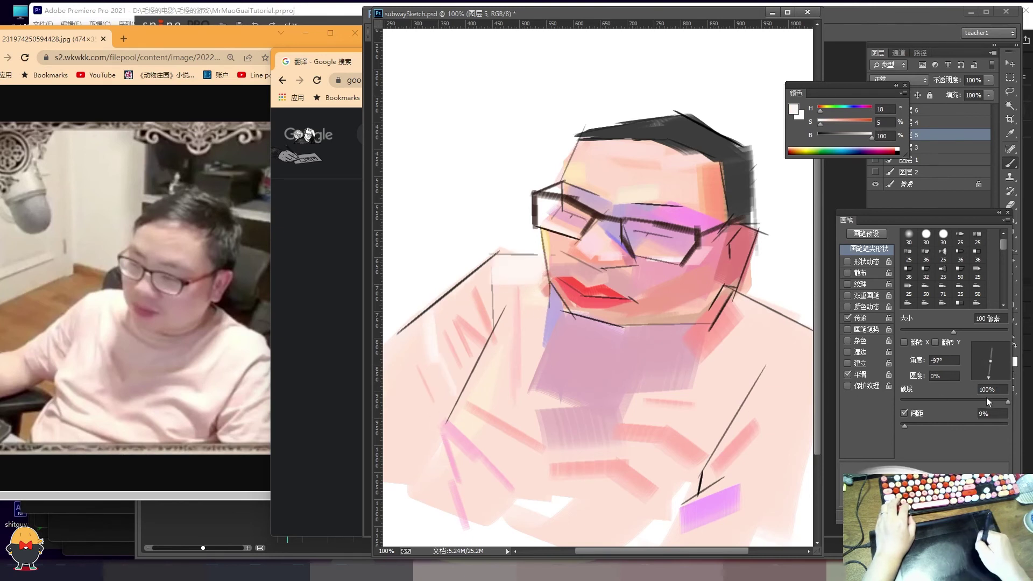
Step: Paint a pale yellow stroke beside the face, then pale the colour and angle the brush tip lower-left
{"action": "left_click_drag", "start_coordinate": [526, 304], "coordinate": [541, 307]}
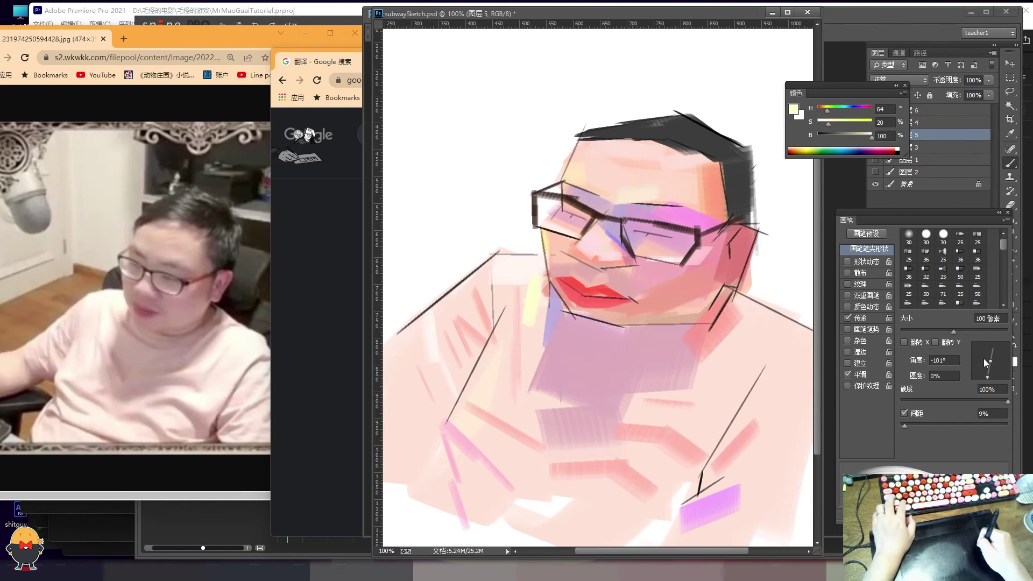
{"action": "key", "text": "bracketright"}
{"action": "key", "text": "bracketright"}
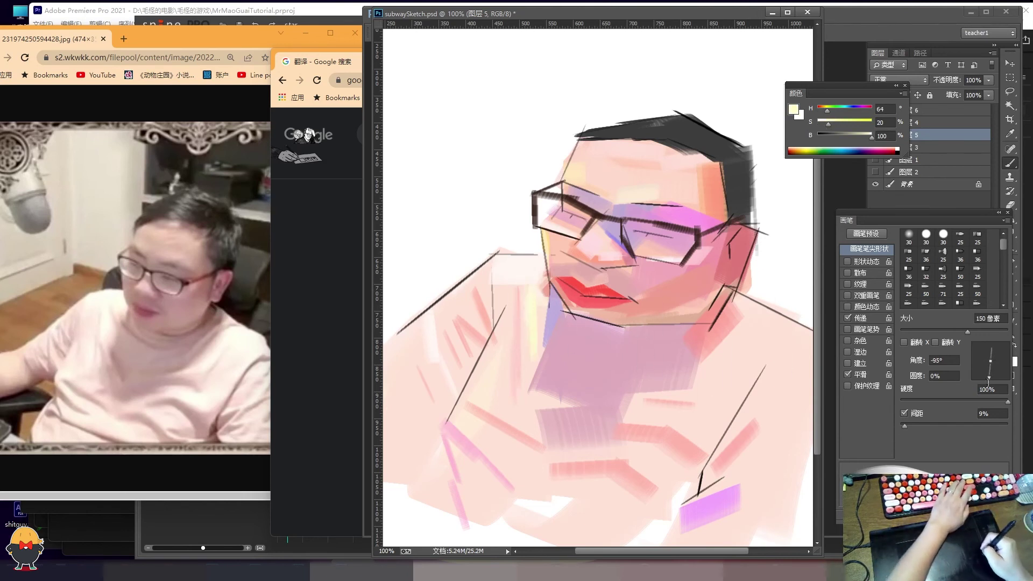
{"action": "key", "text": "Left"}
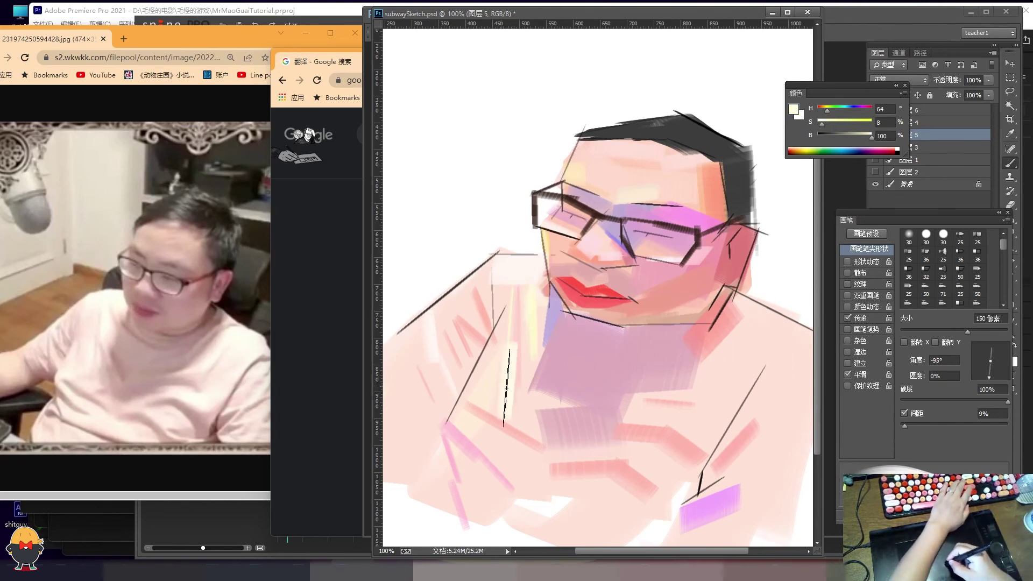
{"action": "left_click_drag", "start_coordinate": [988, 377], "coordinate": [973, 372]}
{"action": "key", "text": "bracketright"}
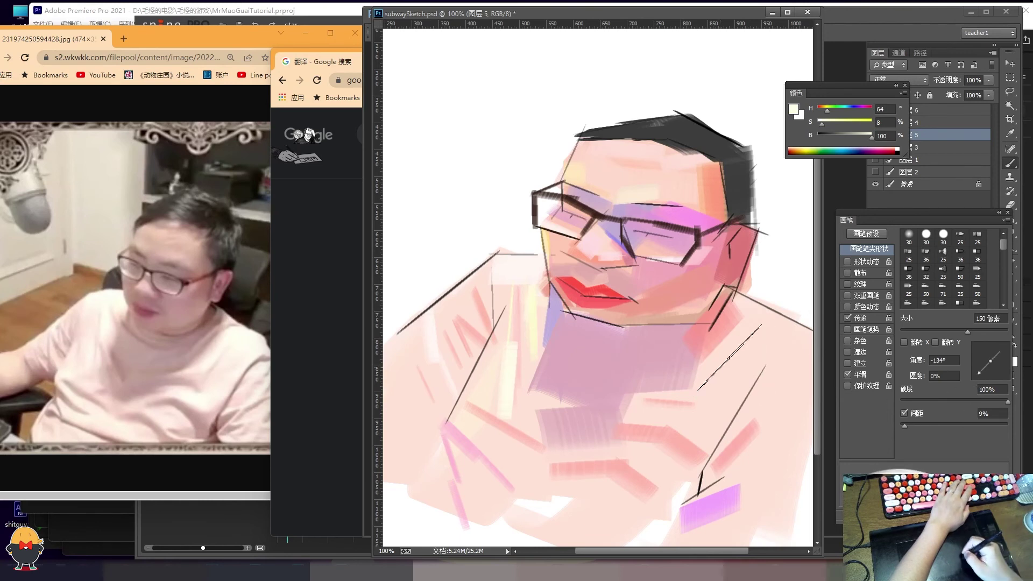
{"action": "key", "text": "bracketleft"}
{"action": "key", "text": "bracketleft"}
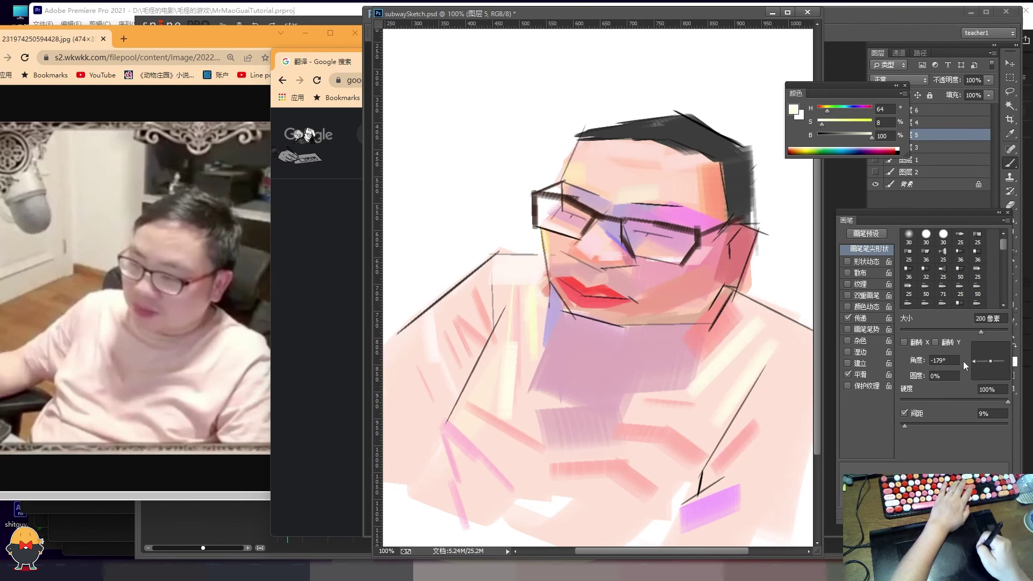
{"action": "left_click", "coordinate": [963, 361]}
Step: Hatch cream strokes across the neck and chest, varying brush size and tip angle
{"action": "key", "text": "bracketleft"}
{"action": "key", "text": "bracketleft"}
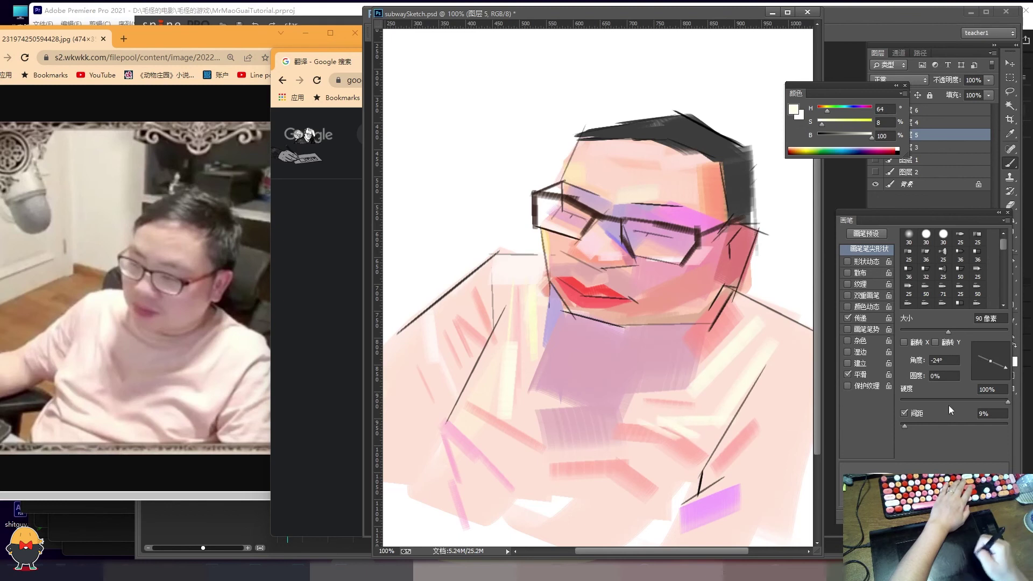
{"action": "key", "text": "bracketright"}
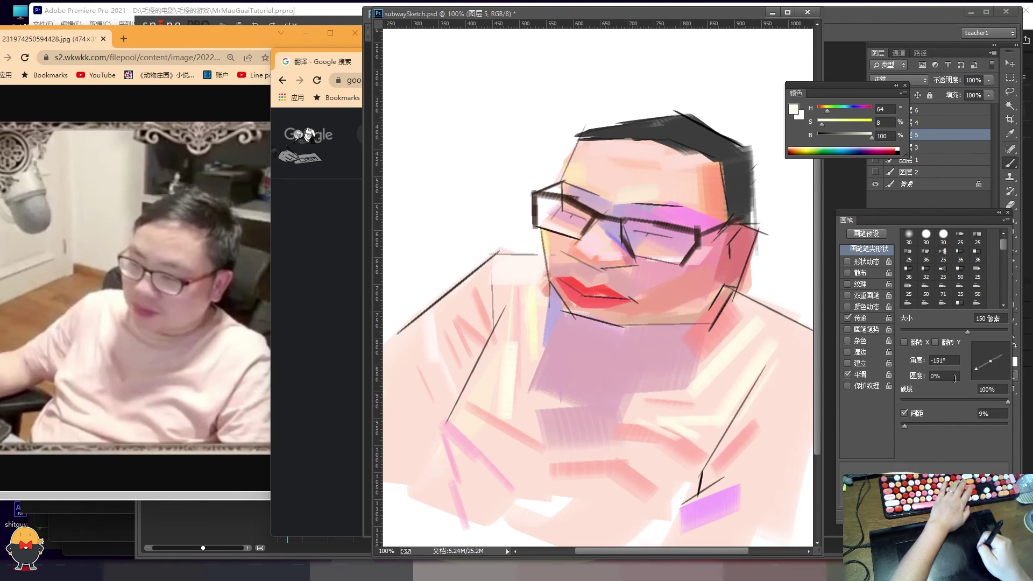
{"action": "key", "text": "bracketright"}
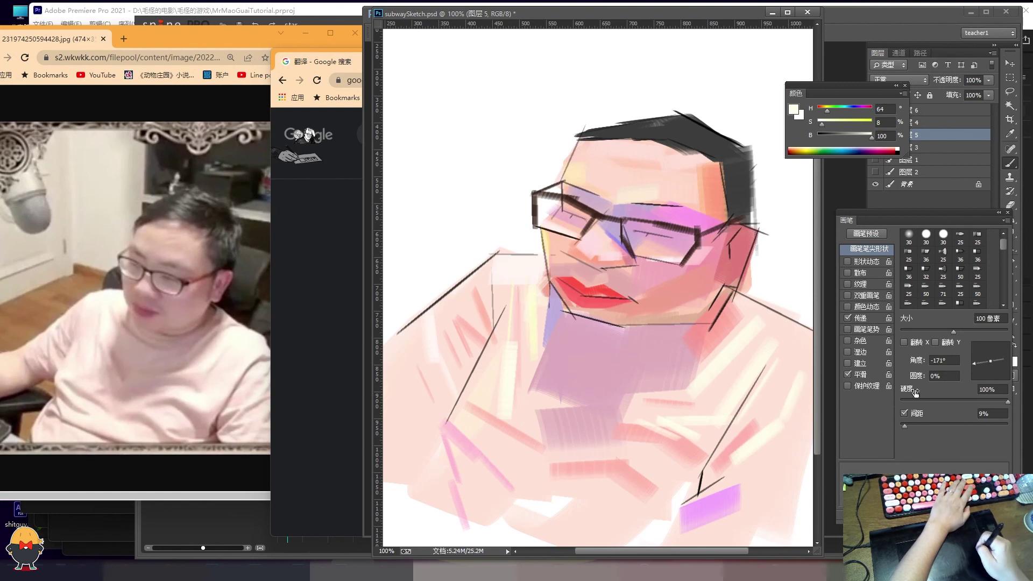
{"action": "key", "text": "bracketright"}
{"action": "key", "text": "bracketleft"}
{"action": "key", "text": "bracketleft"}
{"action": "key", "text": "bracketleft"}
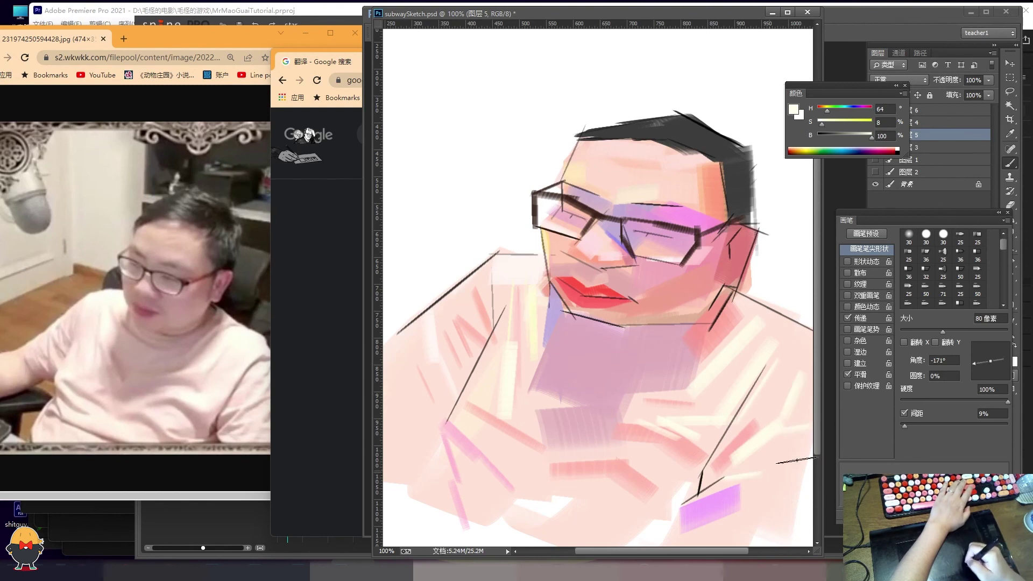
{"action": "key", "text": "bracketright"}
{"action": "key", "text": "bracketright"}
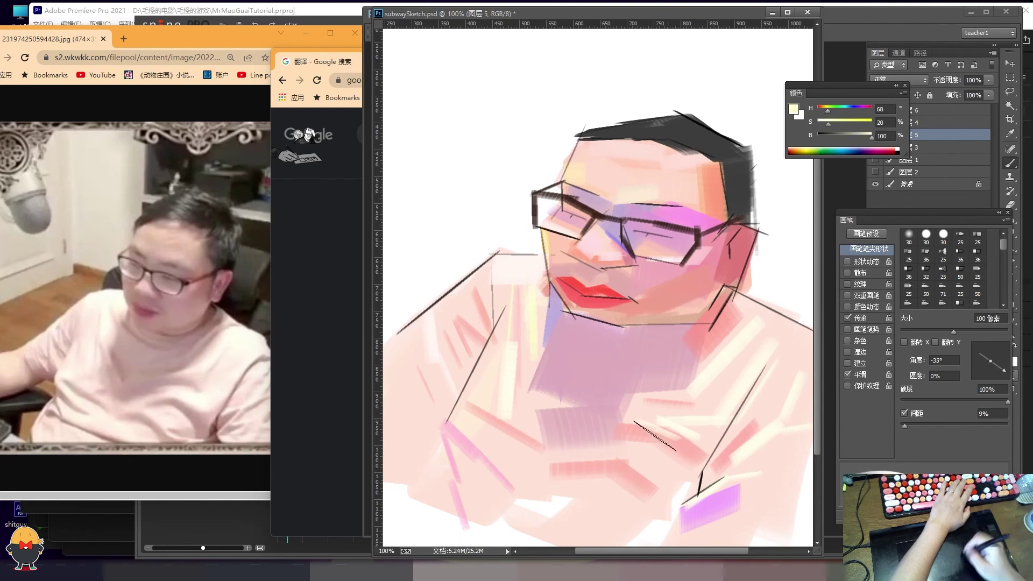
{"action": "key", "text": "bracketleft"}
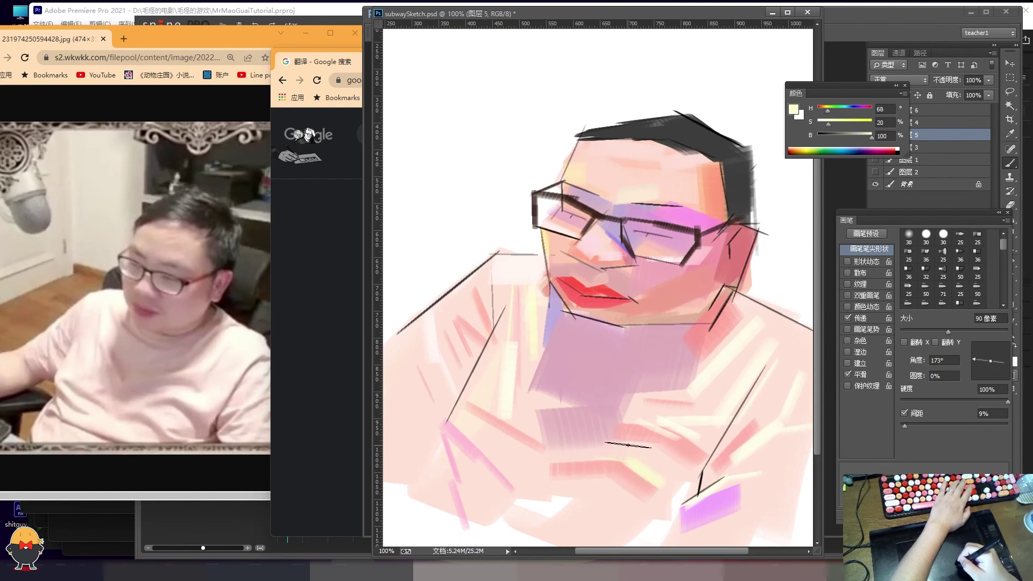
{"action": "key", "text": "bracketright"}
{"action": "key", "text": "bracketright"}
{"action": "key", "text": "bracketright"}
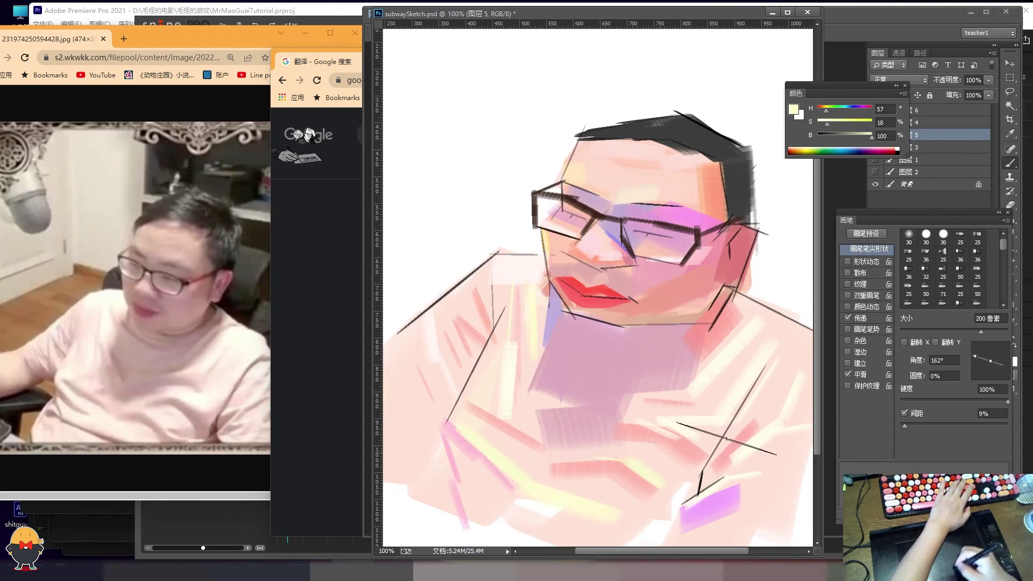
{"action": "left_click_drag", "start_coordinate": [966, 372], "coordinate": [1008, 394]}
{"action": "key", "text": "bracketleft"}
{"action": "key", "text": "bracketleft"}
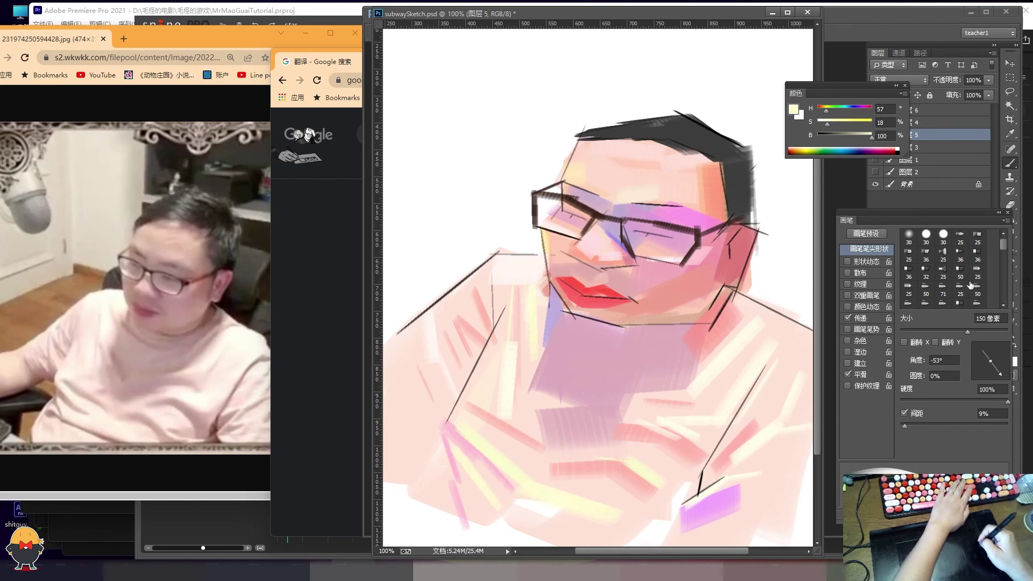
{"action": "left_click_drag", "start_coordinate": [993, 371], "coordinate": [1005, 368]}
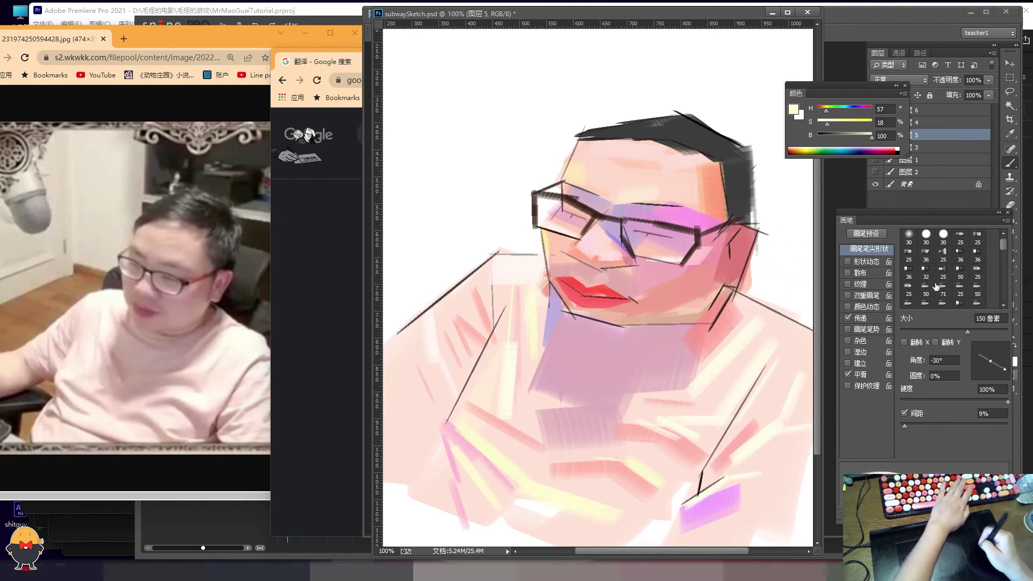
{"action": "key", "text": "bracketleft"}
{"action": "key", "text": "bracketleft"}
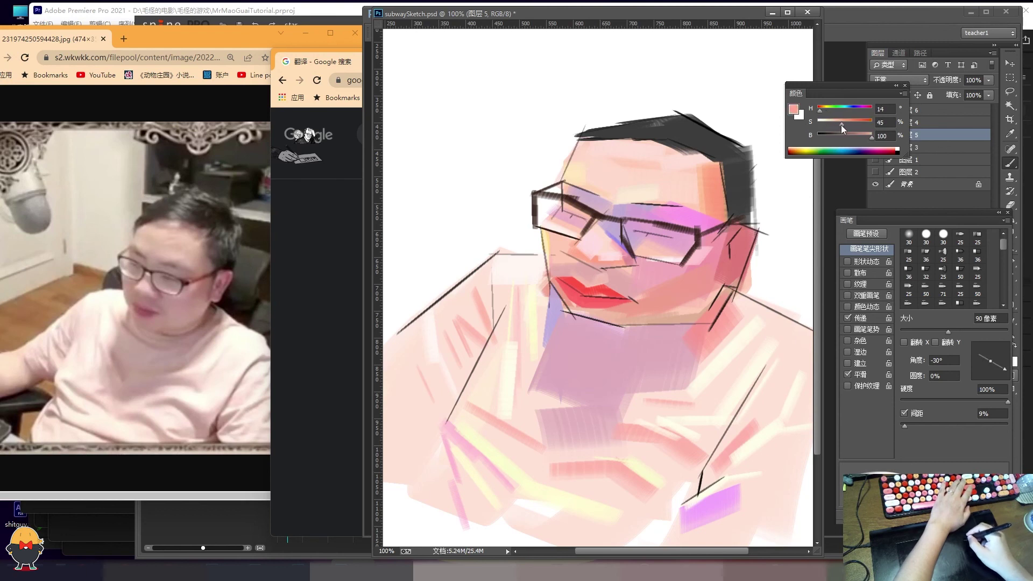
Step: Mix a muted mauve, shrink the brush to about 25 px, and angle its tip for chin stubble
{"action": "mouse_move", "coordinate": [820, 111]}
{"action": "left_mouse_down"}
{"action": "mouse_move", "coordinate": [866, 111]}
{"action": "mouse_move", "coordinate": [834, 125]}
{"action": "left_mouse_up"}
{"action": "left_click", "coordinate": [842, 125]}
{"action": "left_click_drag", "start_coordinate": [865, 138], "coordinate": [863, 111]}
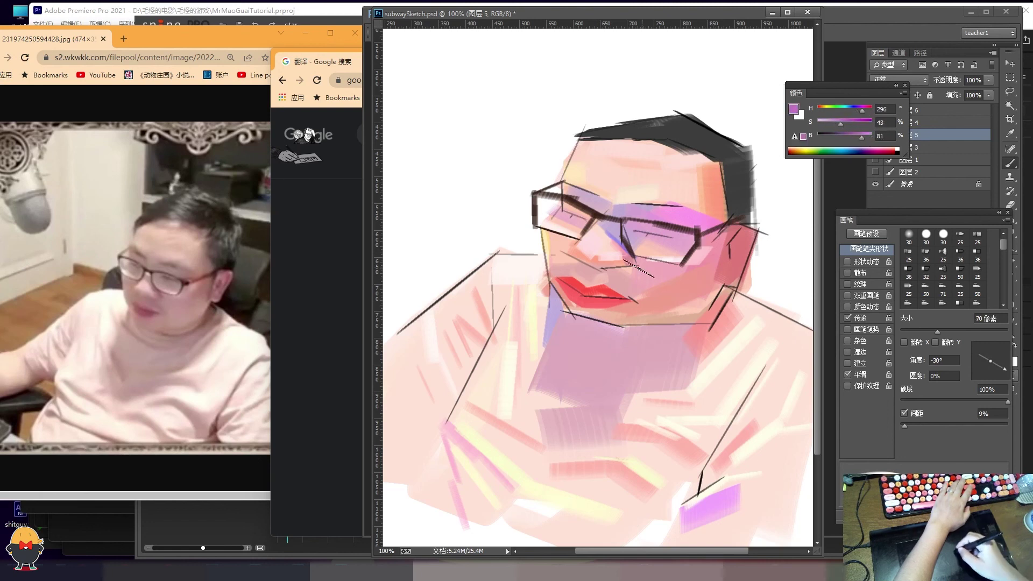
{"action": "key", "text": "bracketleft"}
{"action": "key", "text": "bracketleft"}
{"action": "key", "text": "bracketleft"}
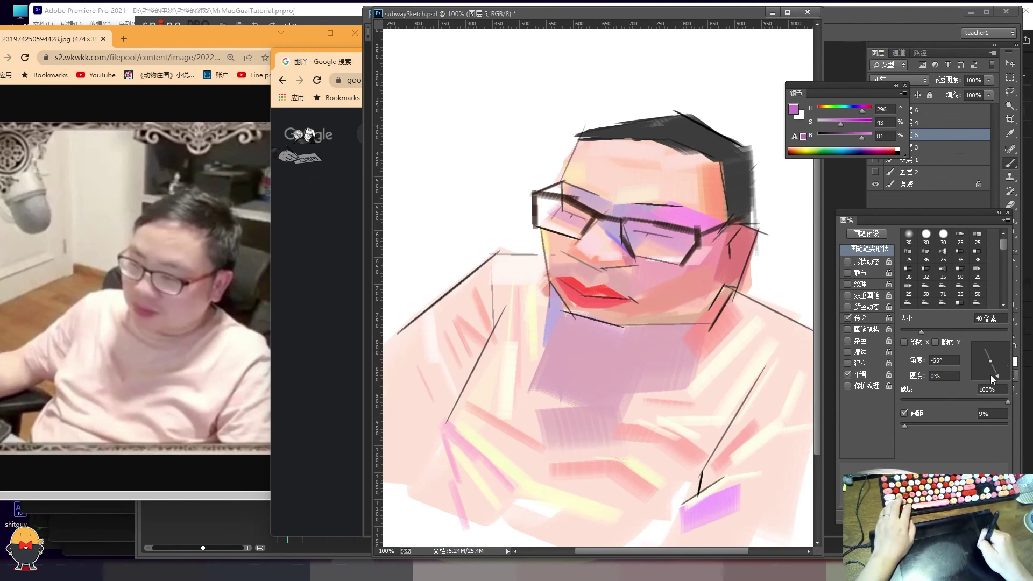
{"action": "left_click_drag", "start_coordinate": [862, 110], "coordinate": [866, 111]}
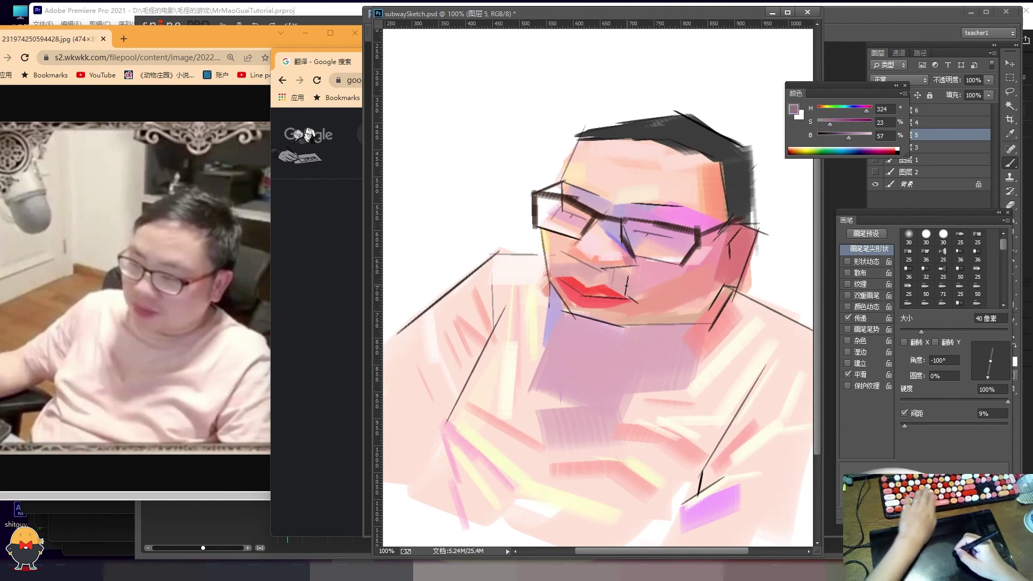
{"action": "key", "text": "bracketleft"}
{"action": "key", "text": "bracketleft"}
{"action": "key", "text": "bracketleft"}
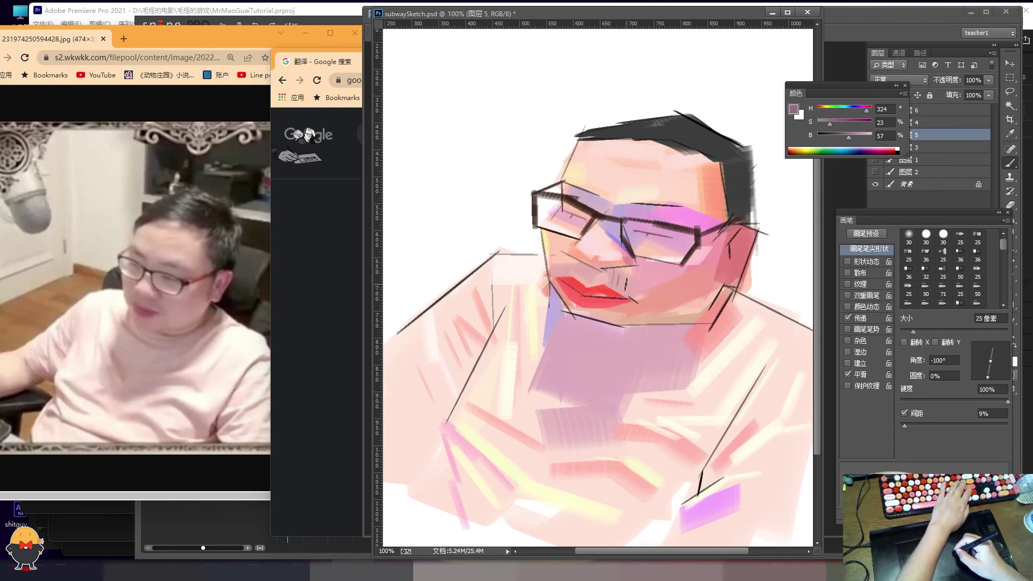
{"action": "left_click", "coordinate": [977, 380]}
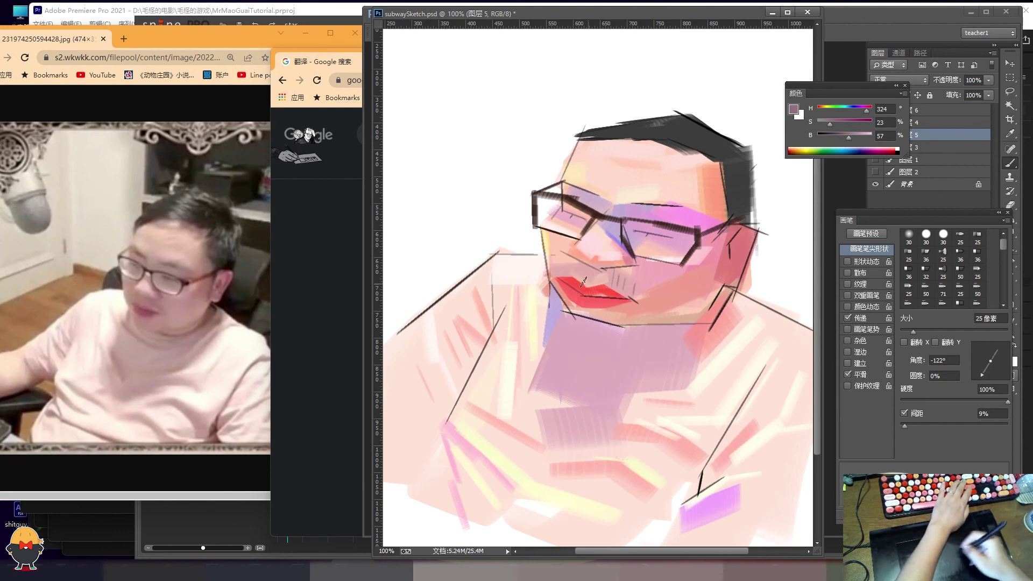